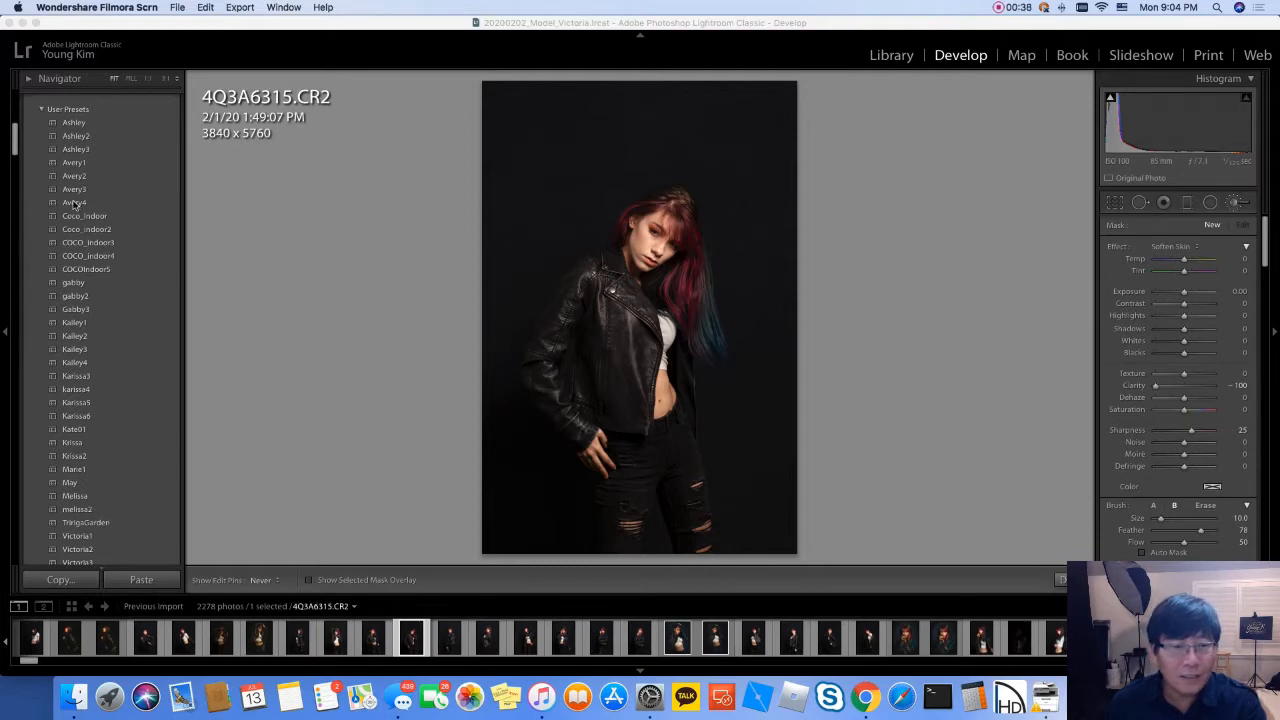
Step: Try several user presets on the photo, including Coco_indoor, COCO_indoor4 and COCOIndoor5
{"action": "left_click", "coordinate": [141, 220]}
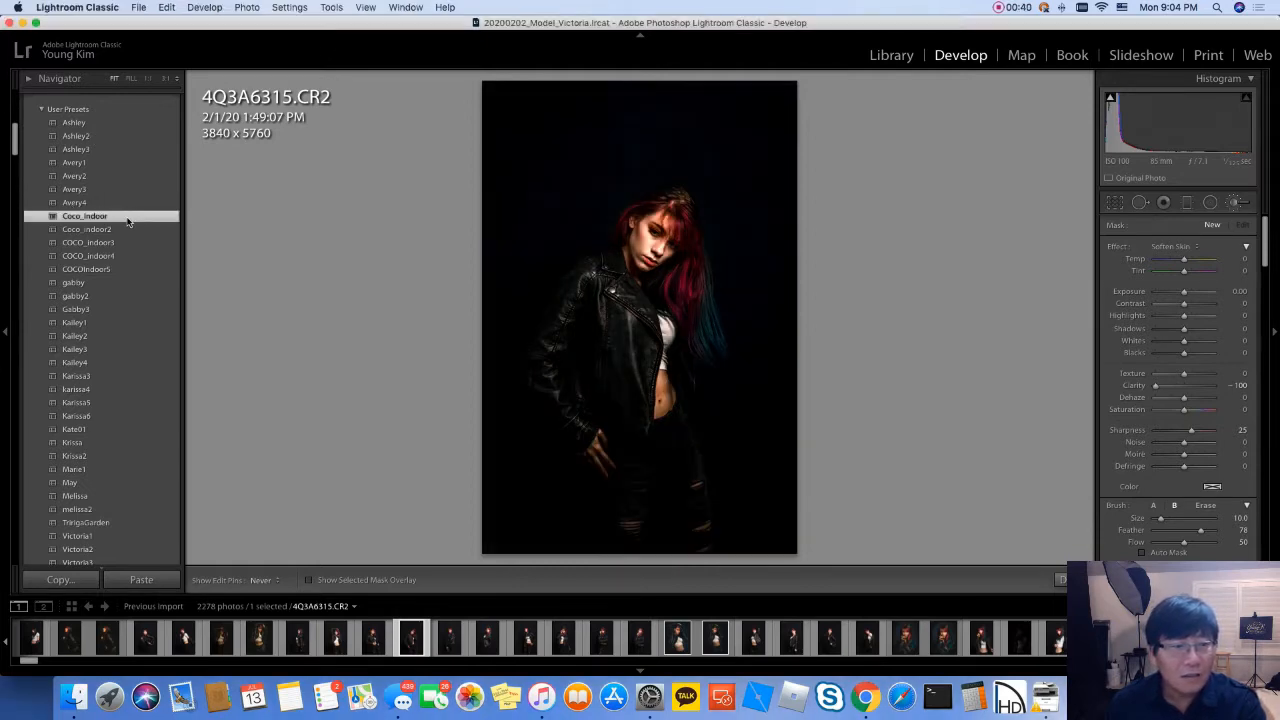
{"action": "left_click", "coordinate": [110, 256]}
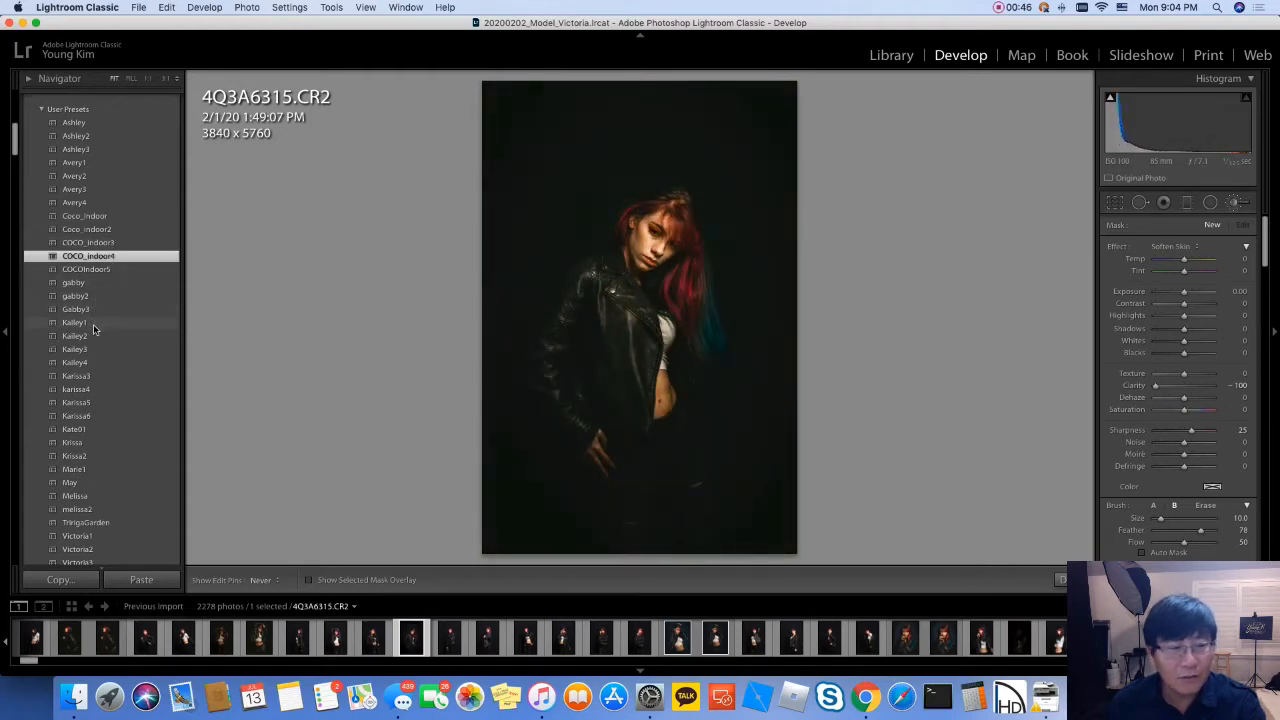
{"action": "left_click", "coordinate": [93, 324]}
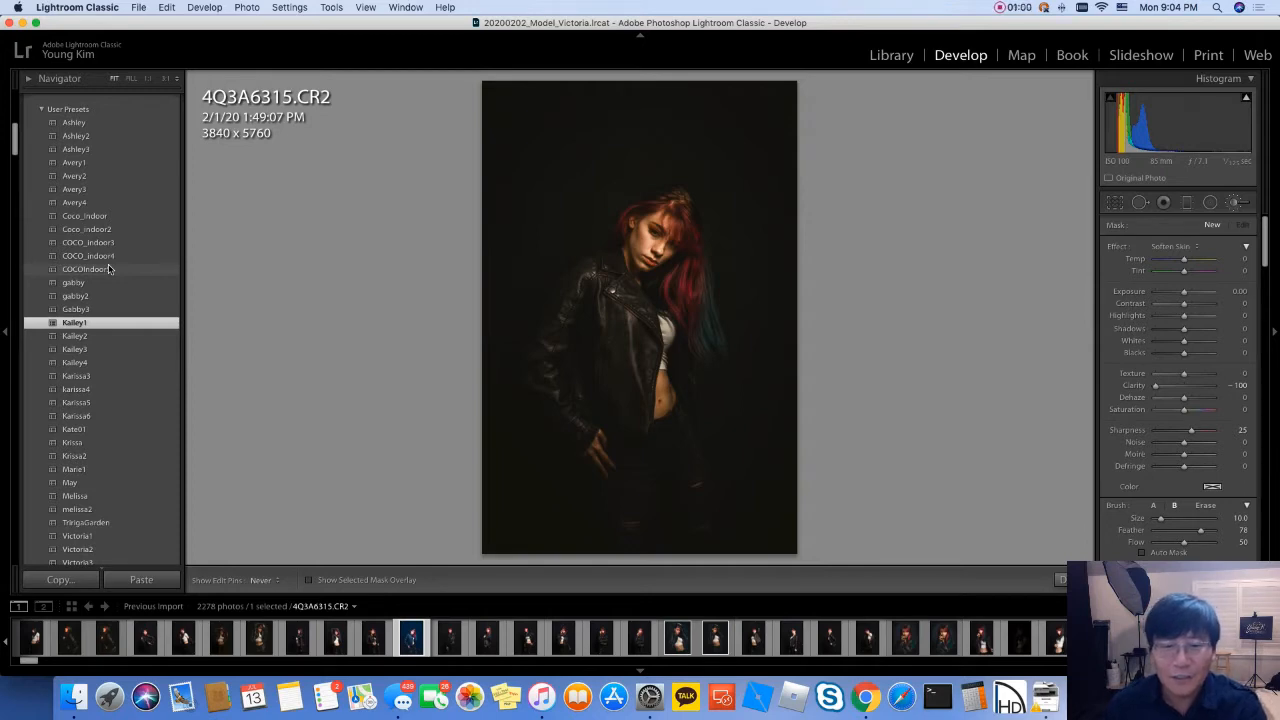
{"action": "left_click", "coordinate": [110, 269]}
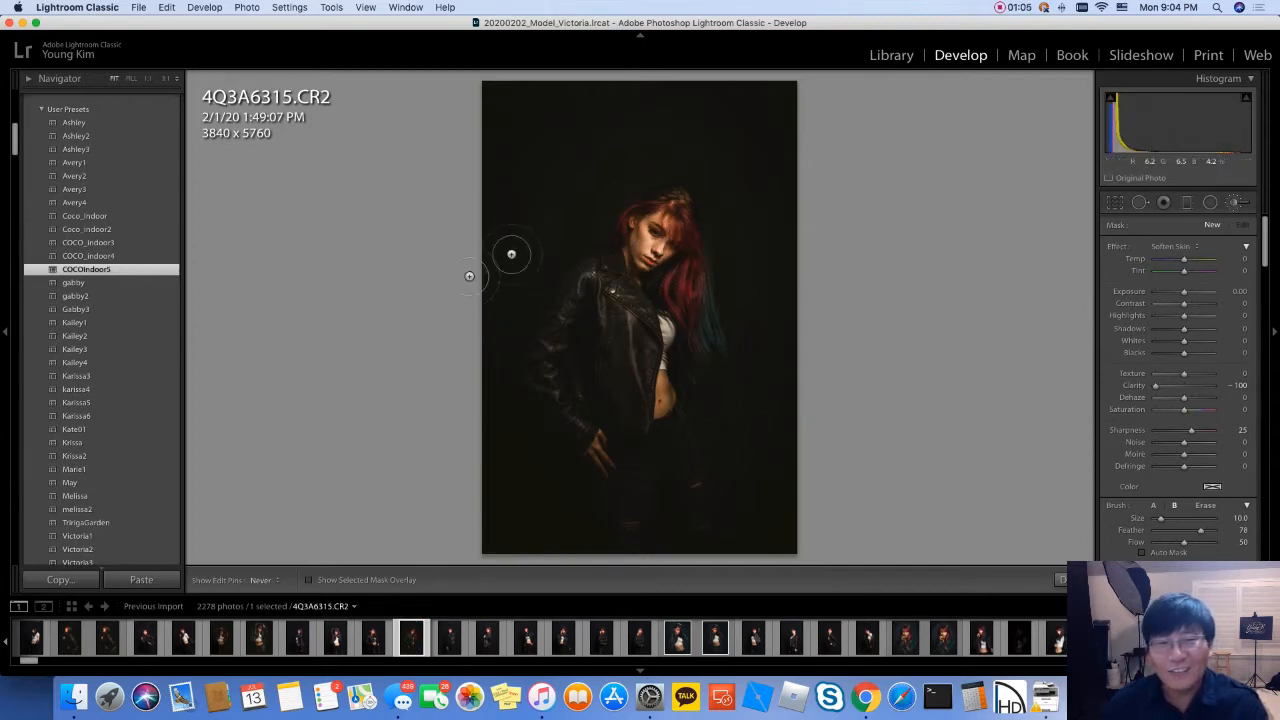
Step: Undo all the presets applied to the photo
{"action": "key", "text": "cmd+z"}
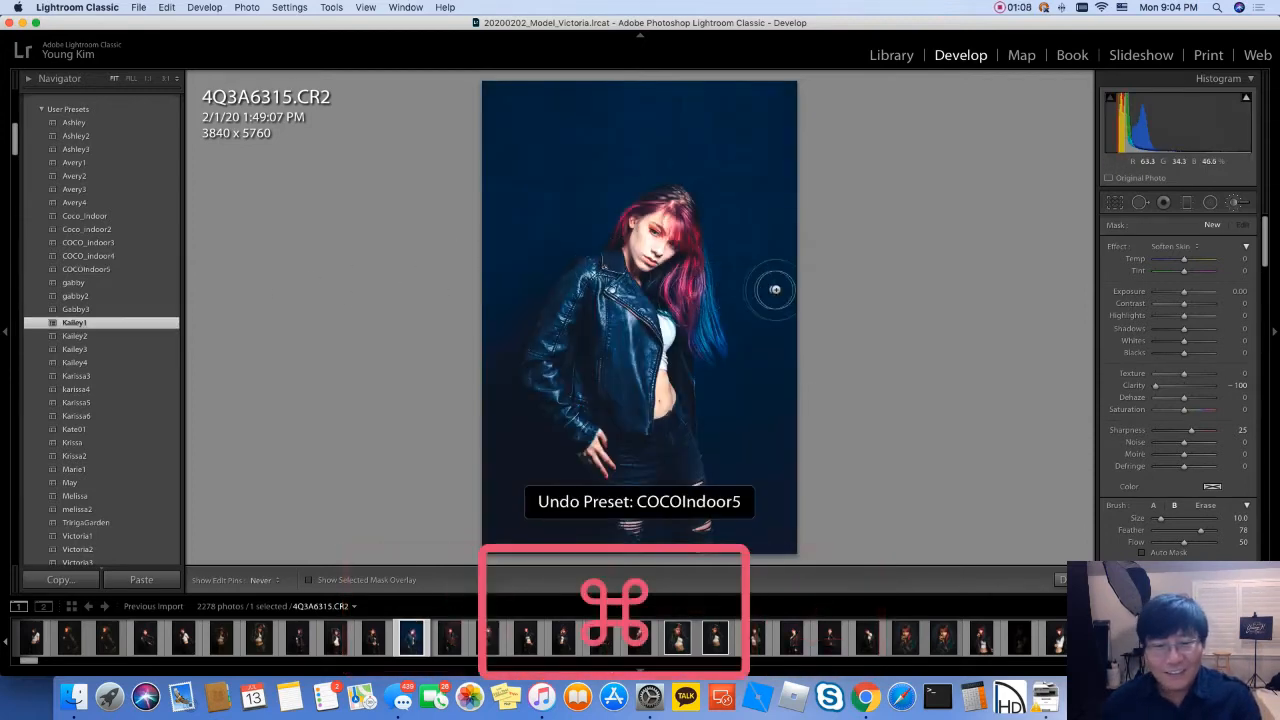
{"action": "key", "text": "cmd+z"}
{"action": "key", "text": "super+z"}
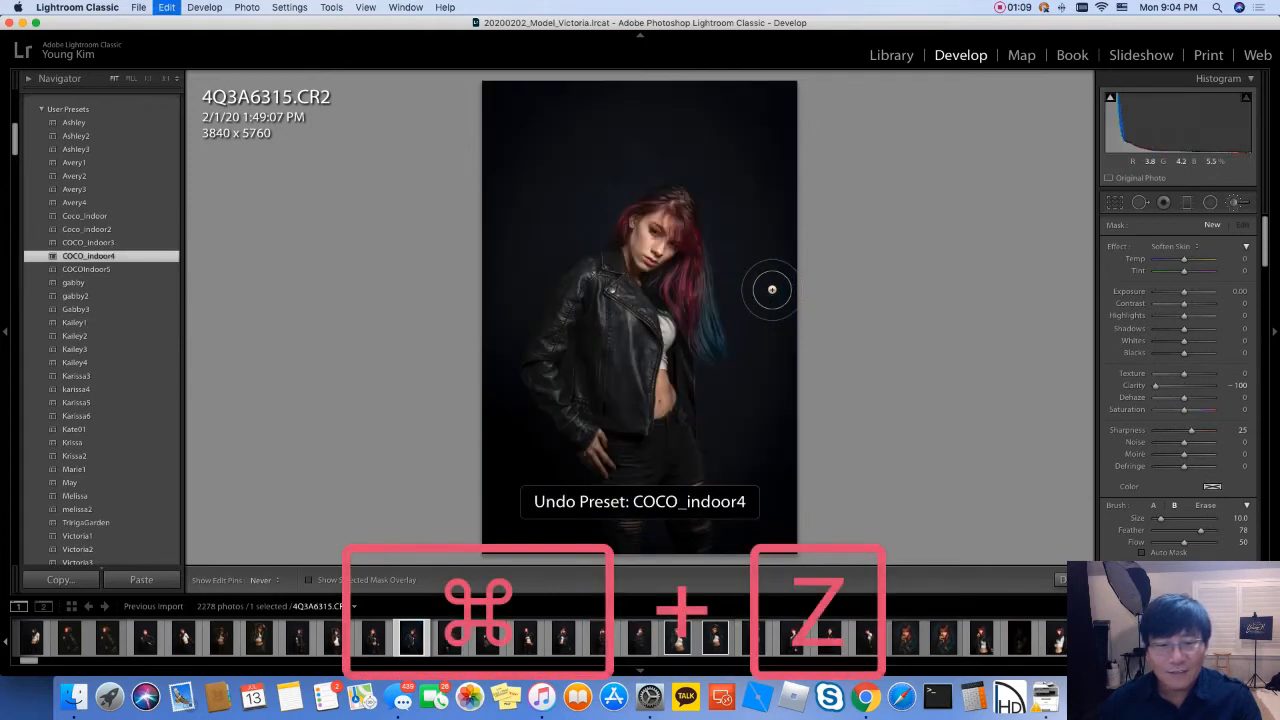
{"action": "key", "text": "super+z"}
{"action": "key", "text": "super+z"}
{"action": "key", "text": "super+z"}
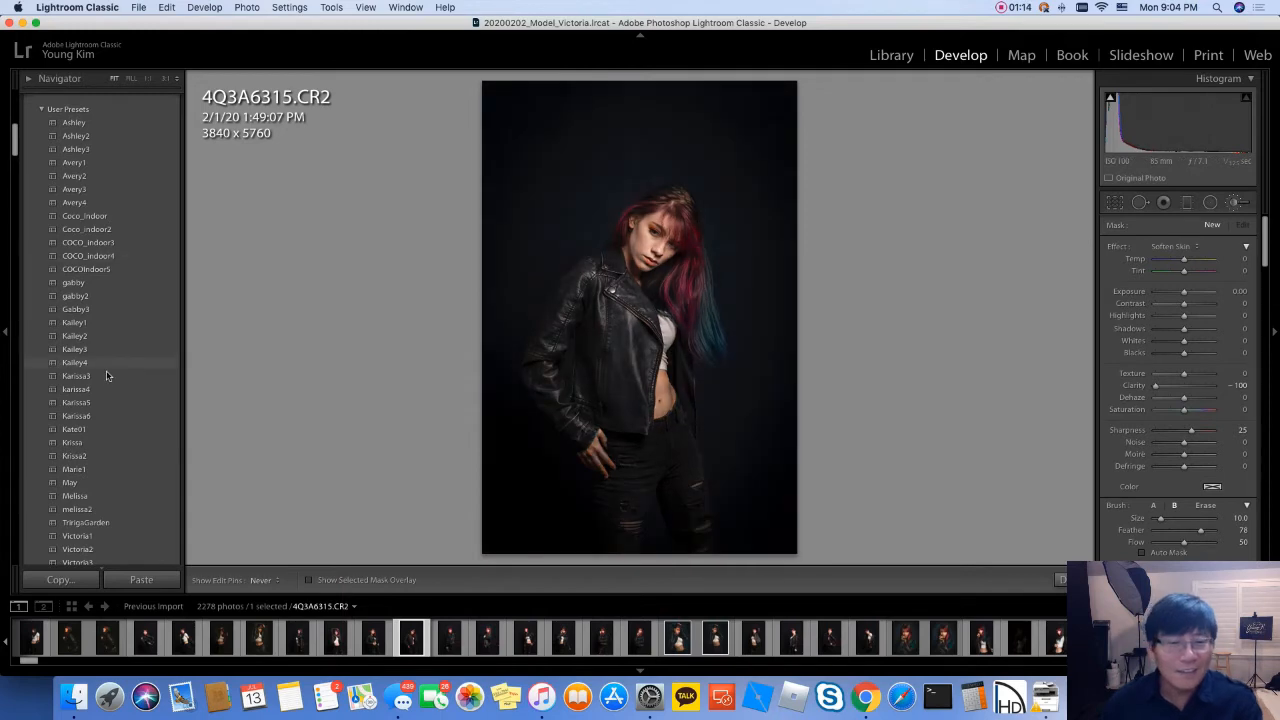
Step: Crop the portrait tighter around the model to about 3218 x 4827 pixels, keeping the original aspect ratio
{"action": "left_click_drag", "start_coordinate": [14, 140], "coordinate": [14, 271]}
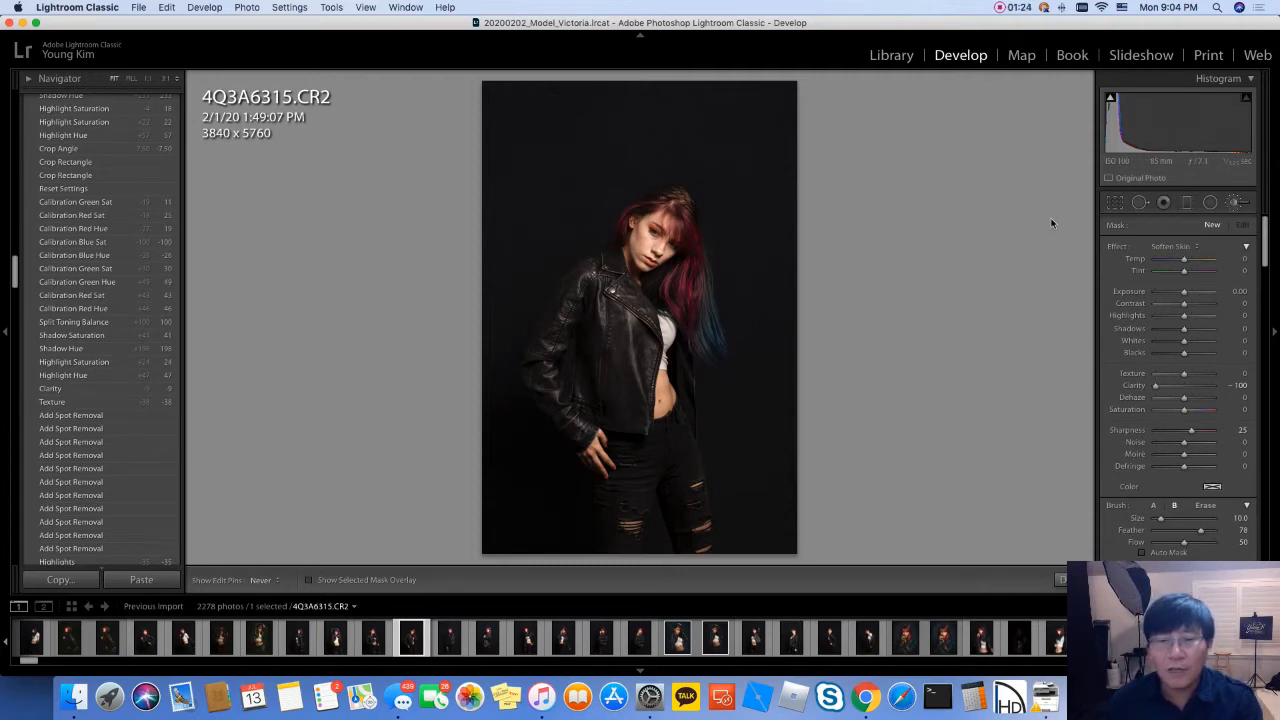
{"action": "key", "text": "r"}
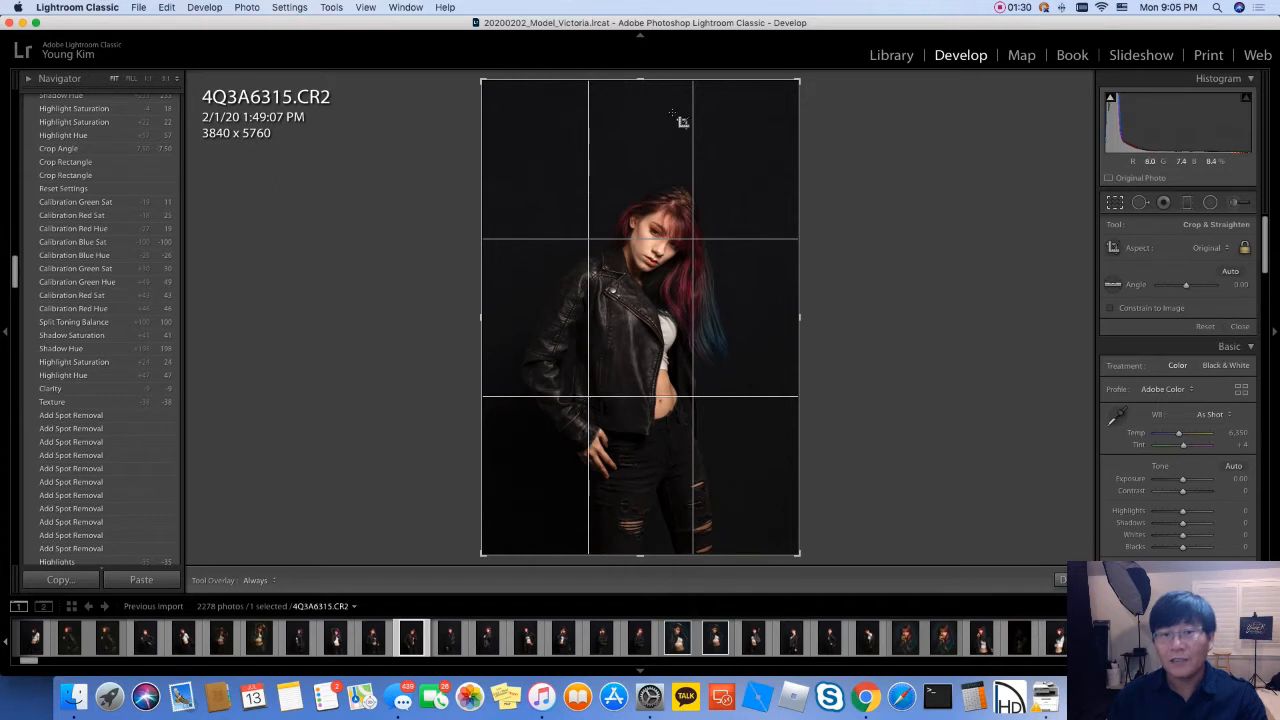
{"action": "left_click_drag", "start_coordinate": [483, 80], "coordinate": [500, 118]}
{"action": "left_click_drag", "start_coordinate": [560, 172], "coordinate": [579, 172]}
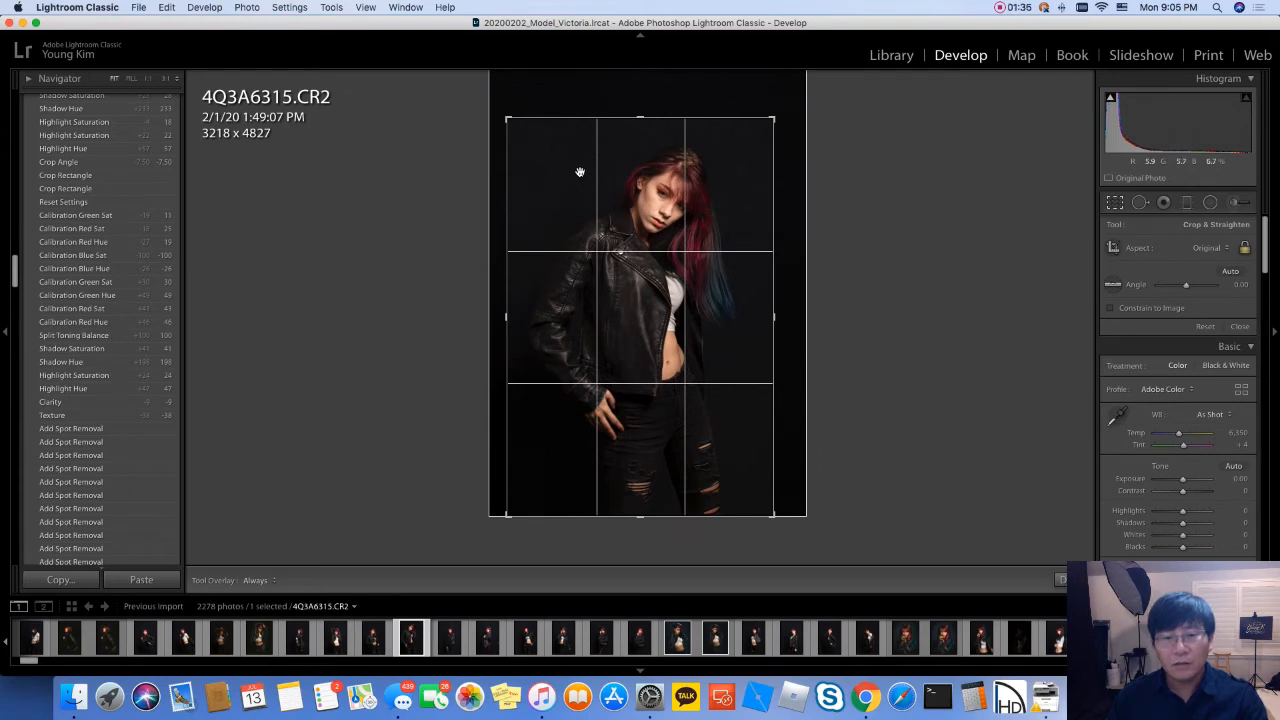
{"action": "key", "text": "Return"}
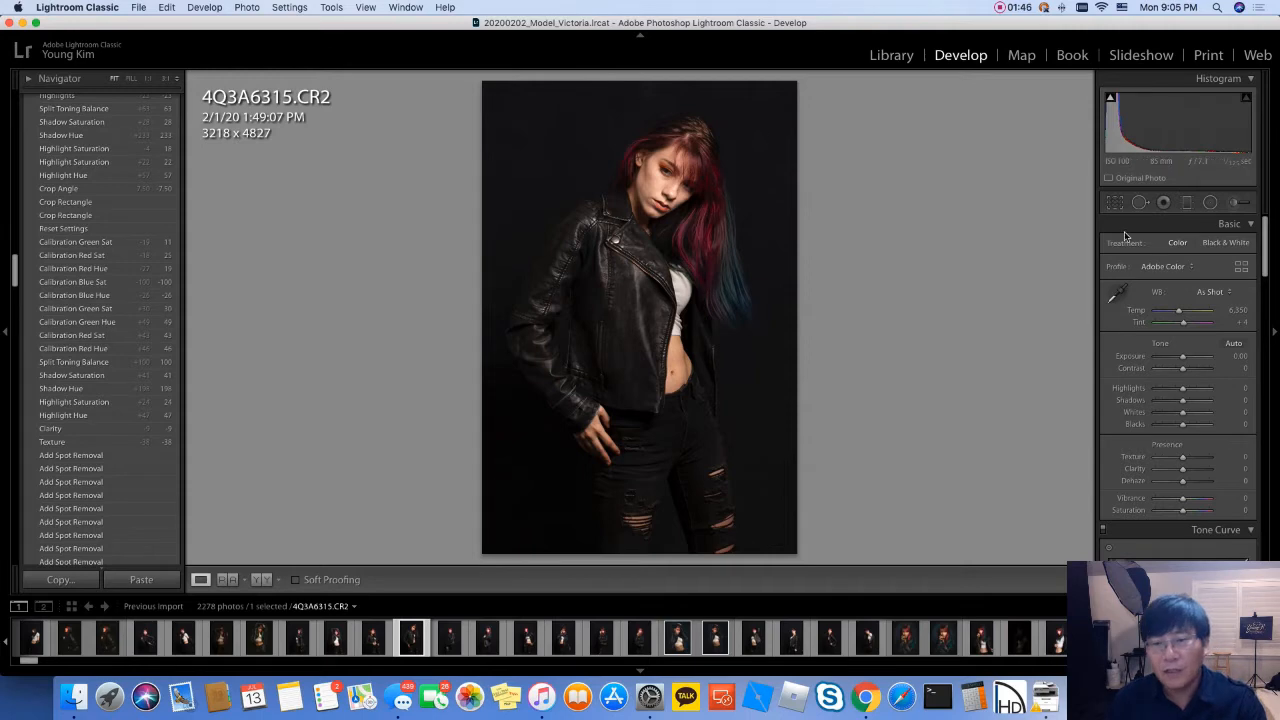
Step: Reopen the crop and rotate the photo to an angle of about -6.93, then apply it
{"action": "left_click", "coordinate": [1115, 203]}
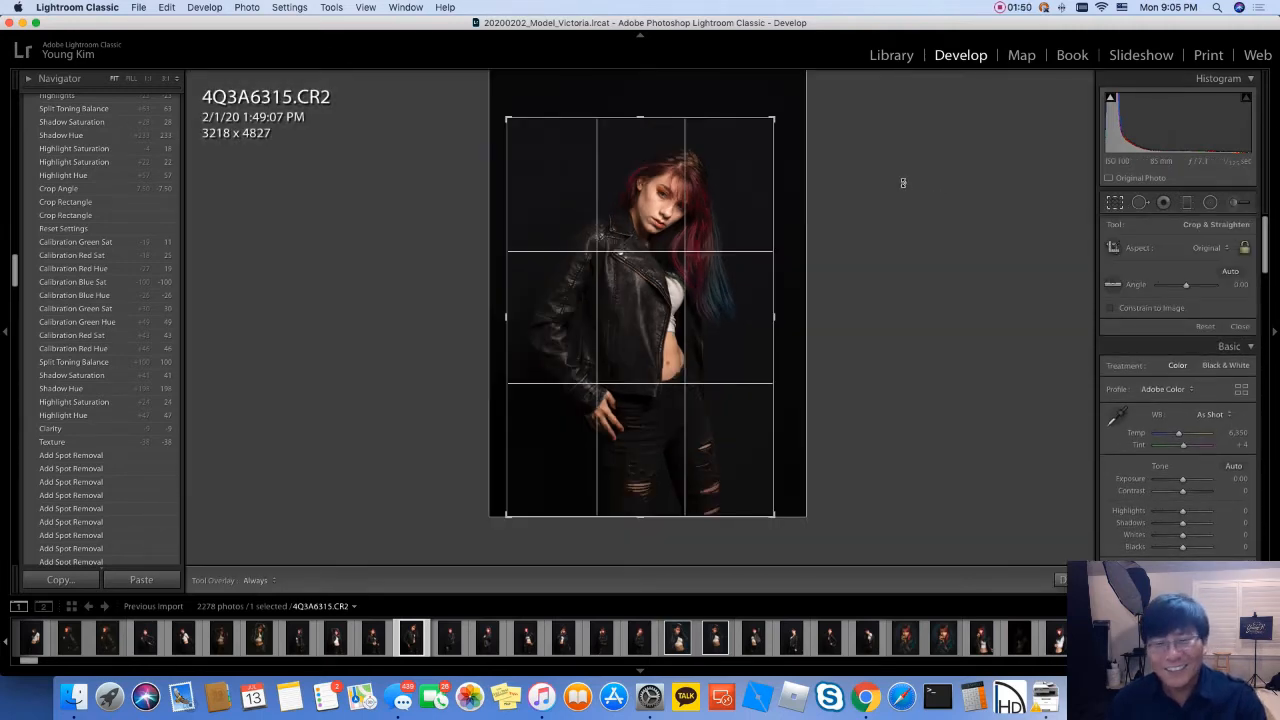
{"action": "left_click_drag", "start_coordinate": [901, 181], "coordinate": [871, 157]}
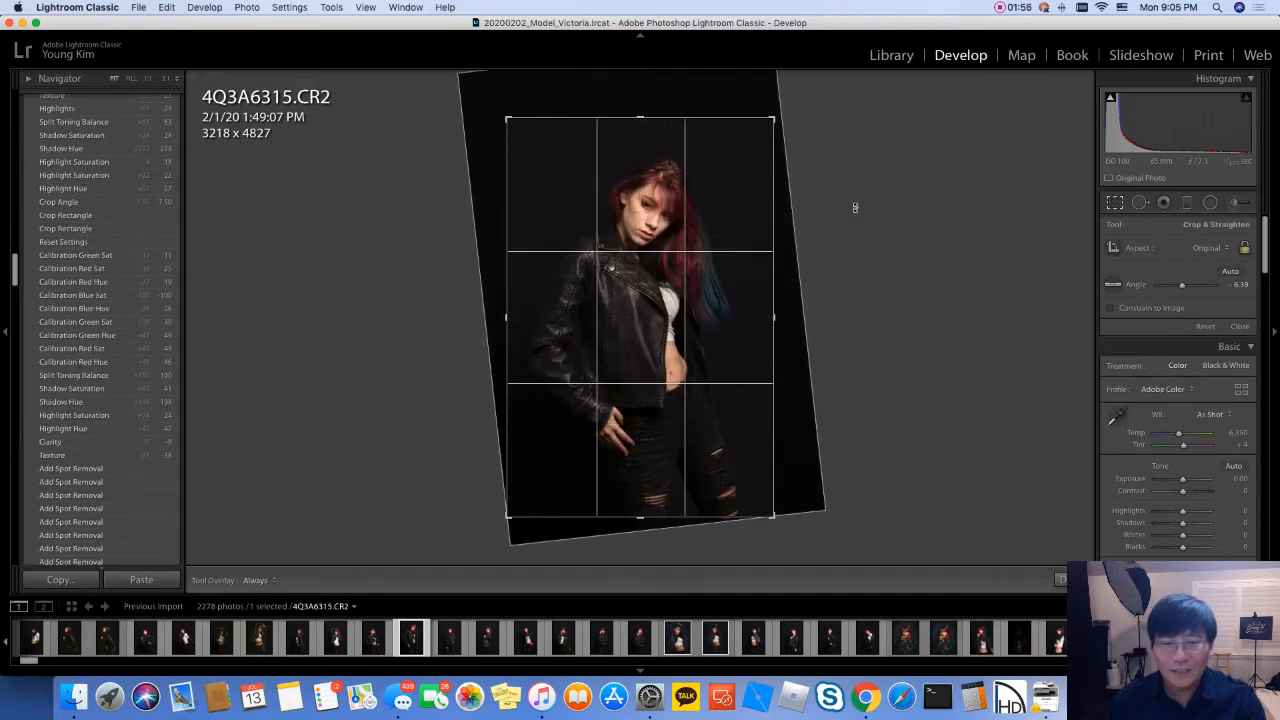
{"action": "left_click_drag", "start_coordinate": [815, 338], "coordinate": [816, 336]}
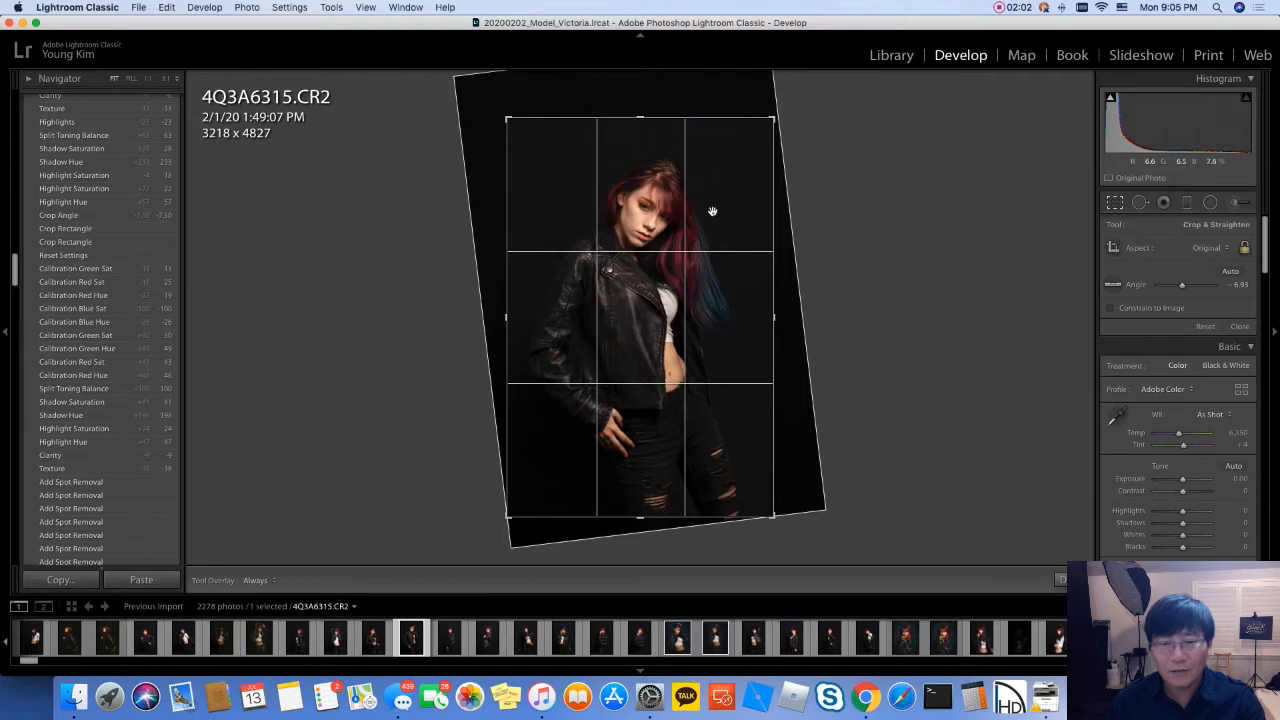
{"action": "key", "text": "Return"}
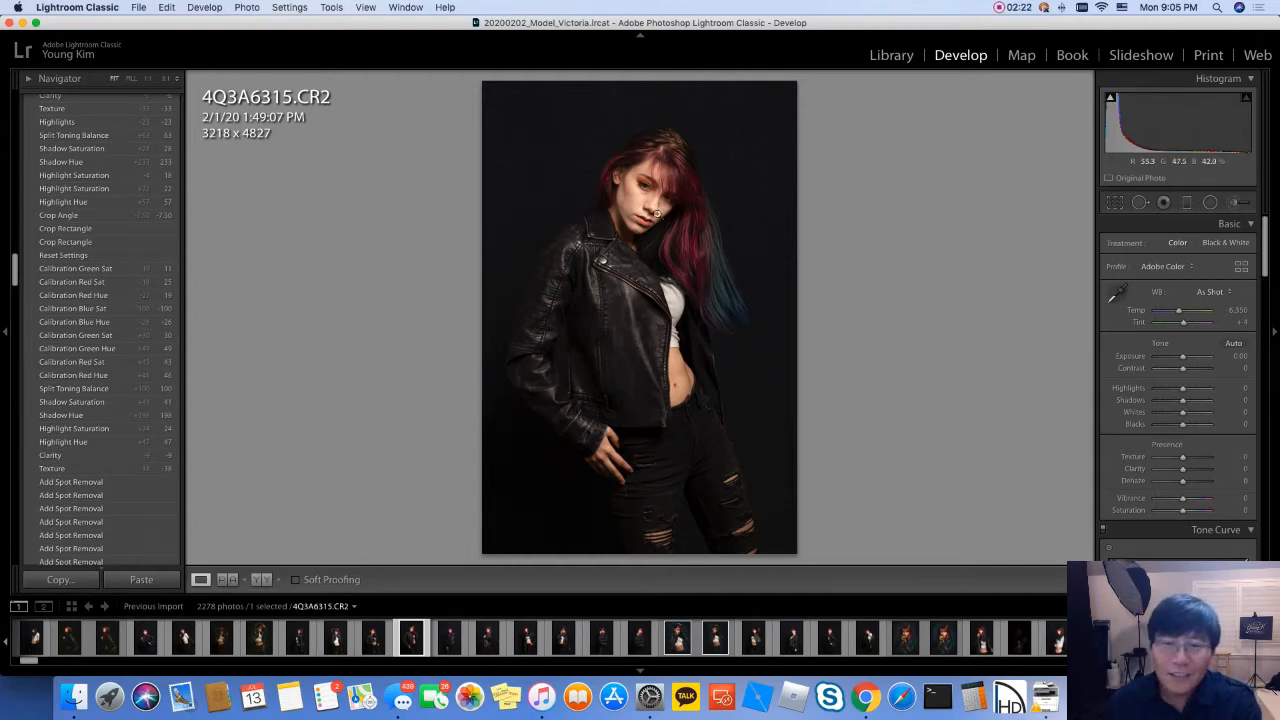
Step: Check the model's face up close and lower the photo's Highlights to -31
{"action": "left_click", "coordinate": [643, 189]}
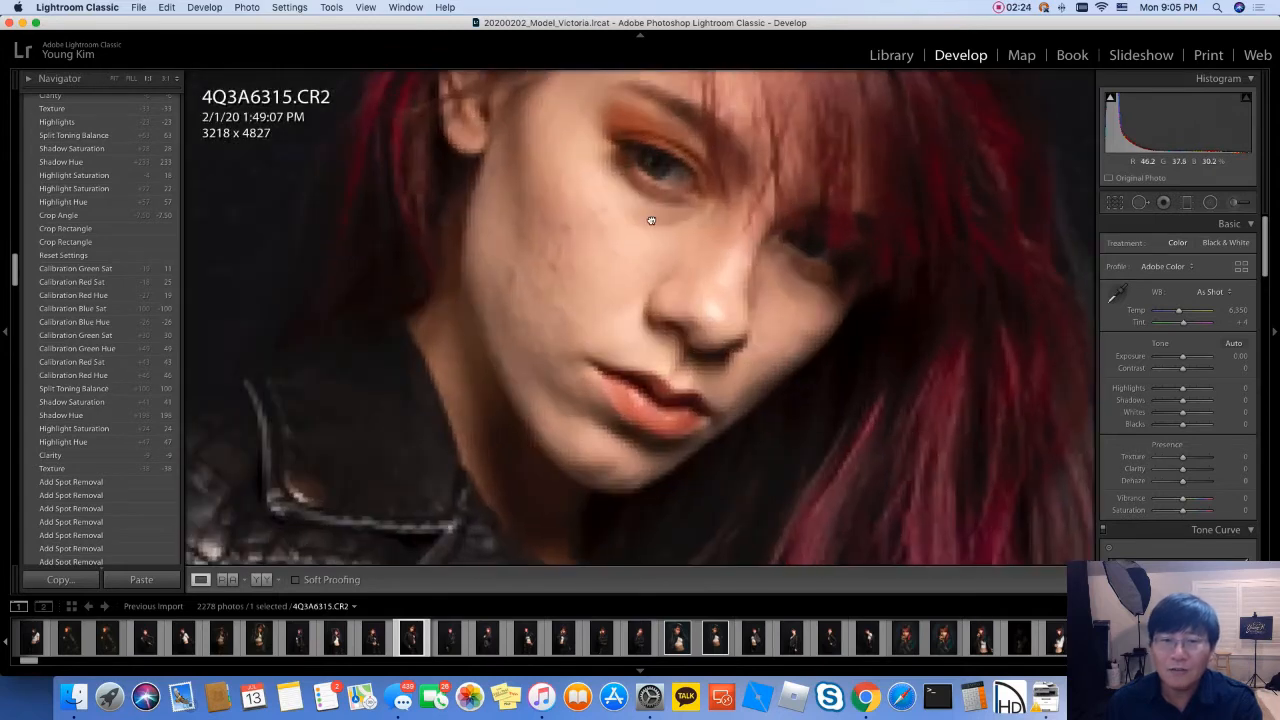
{"action": "left_click", "coordinate": [594, 266]}
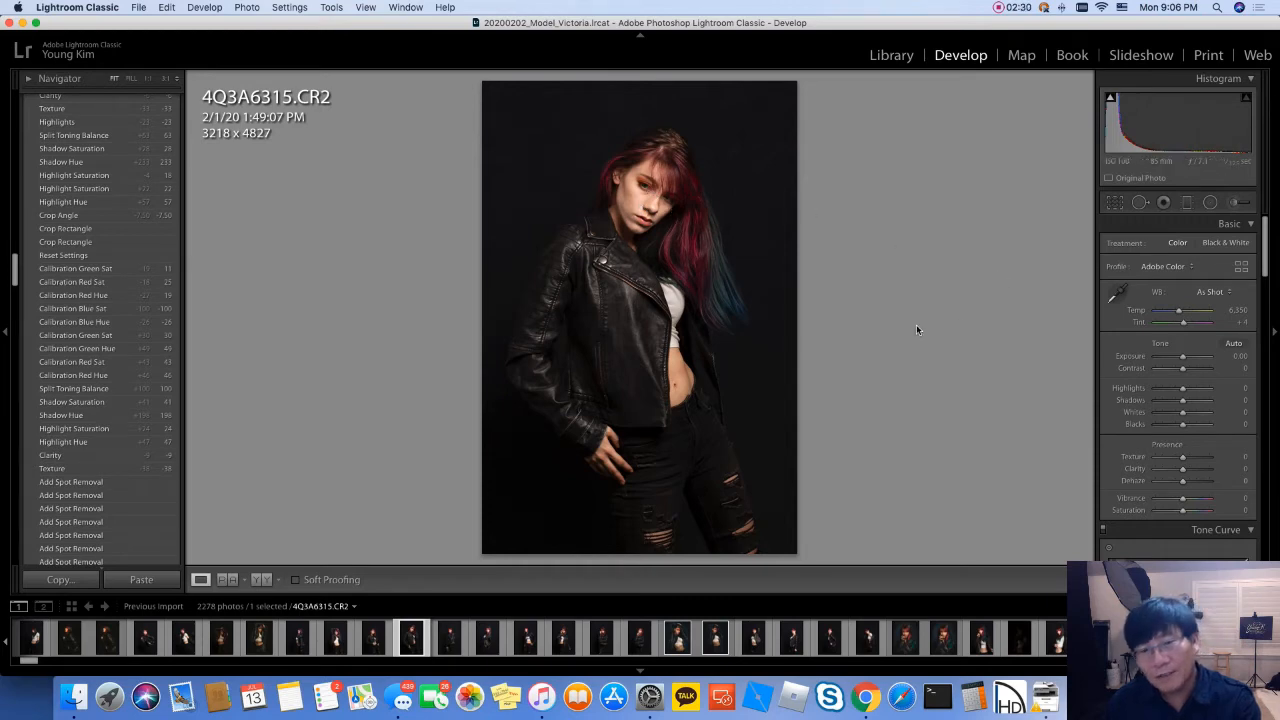
{"action": "scroll", "coordinate": [1154, 415], "scroll_direction": "down", "scroll_amount": 1}
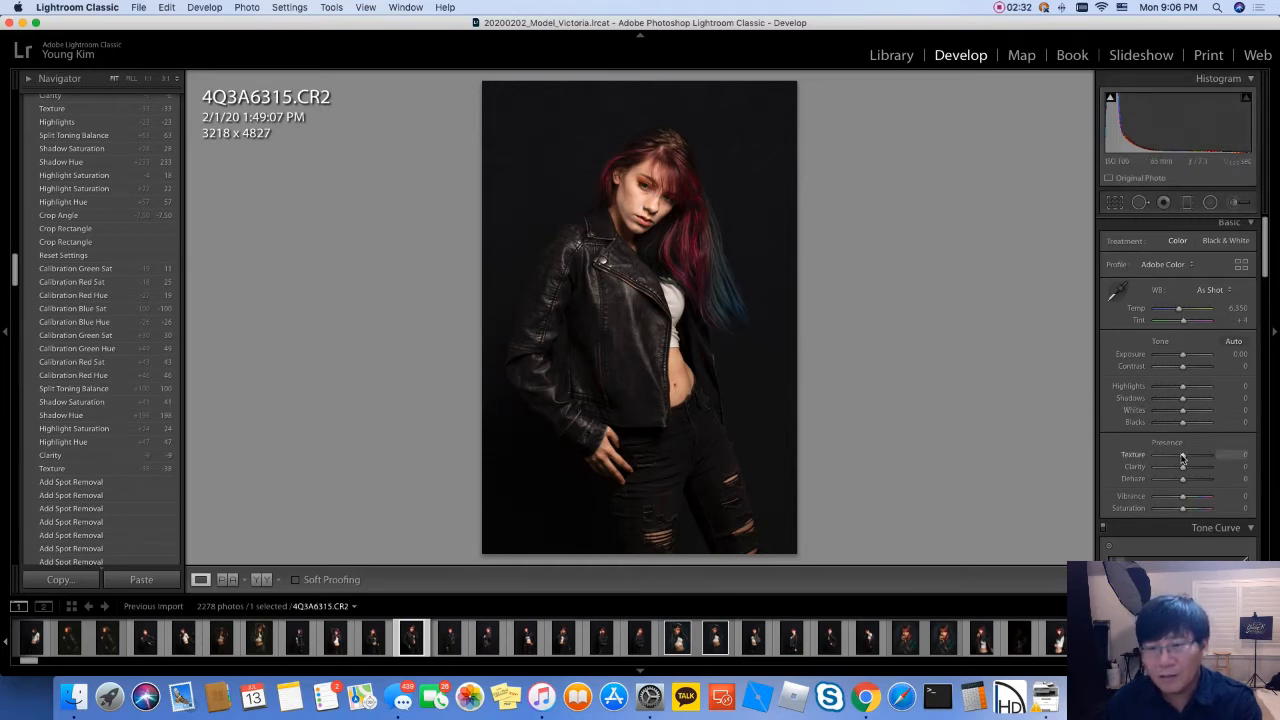
{"action": "scroll", "coordinate": [1184, 392], "scroll_direction": "up", "scroll_amount": 1}
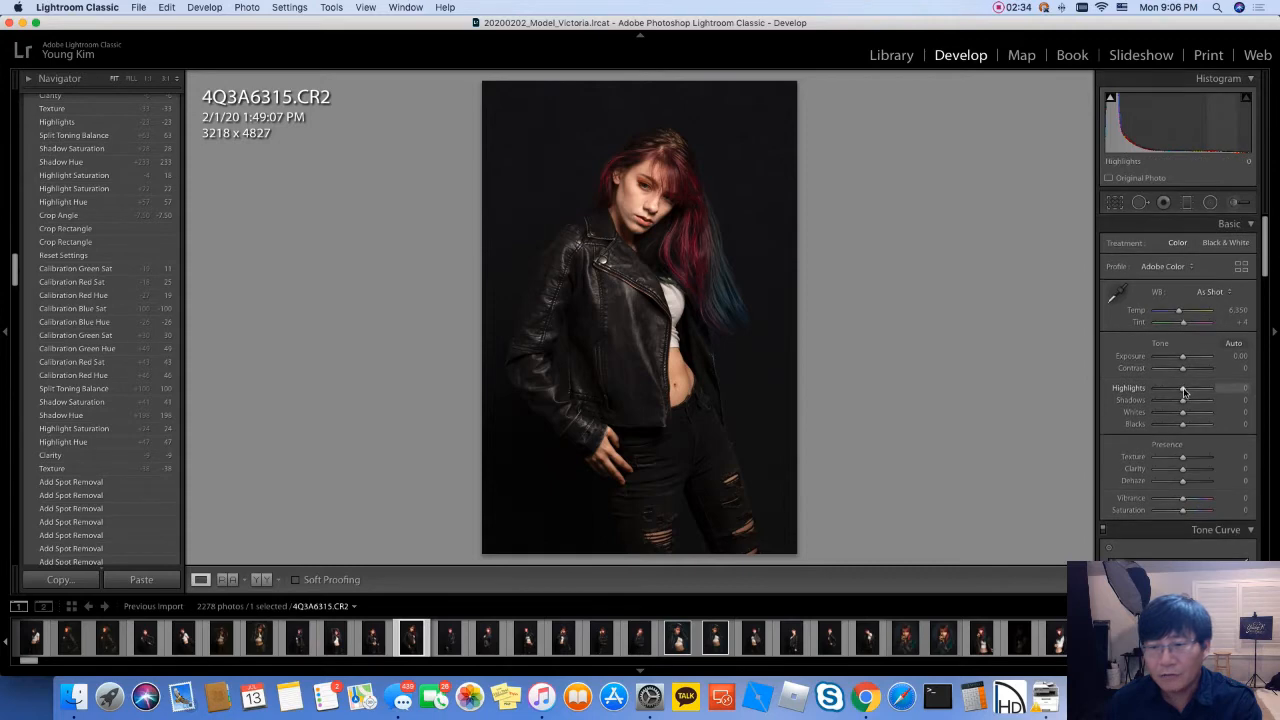
{"action": "left_click_drag", "start_coordinate": [1184, 392], "coordinate": [1177, 395]}
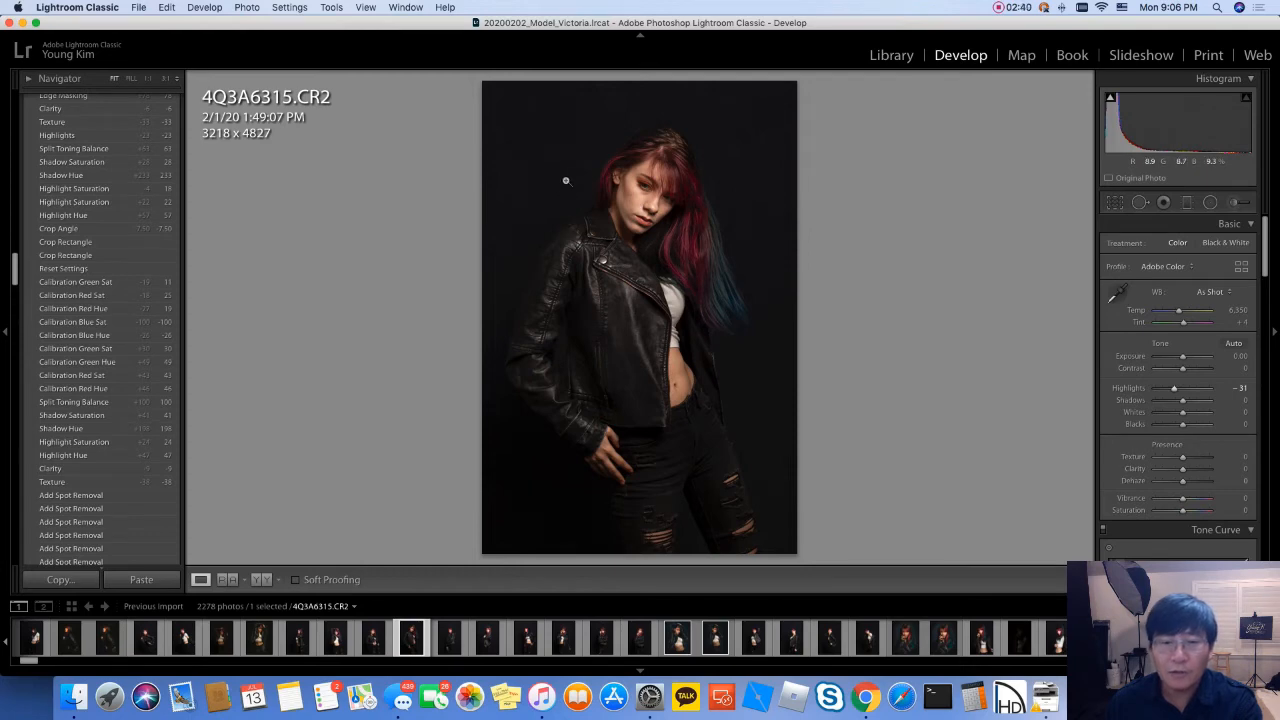
Step: Clone out the blemishes on the model's cheek and beside her eye with the Spot Removal tool
{"action": "left_click", "coordinate": [624, 198]}
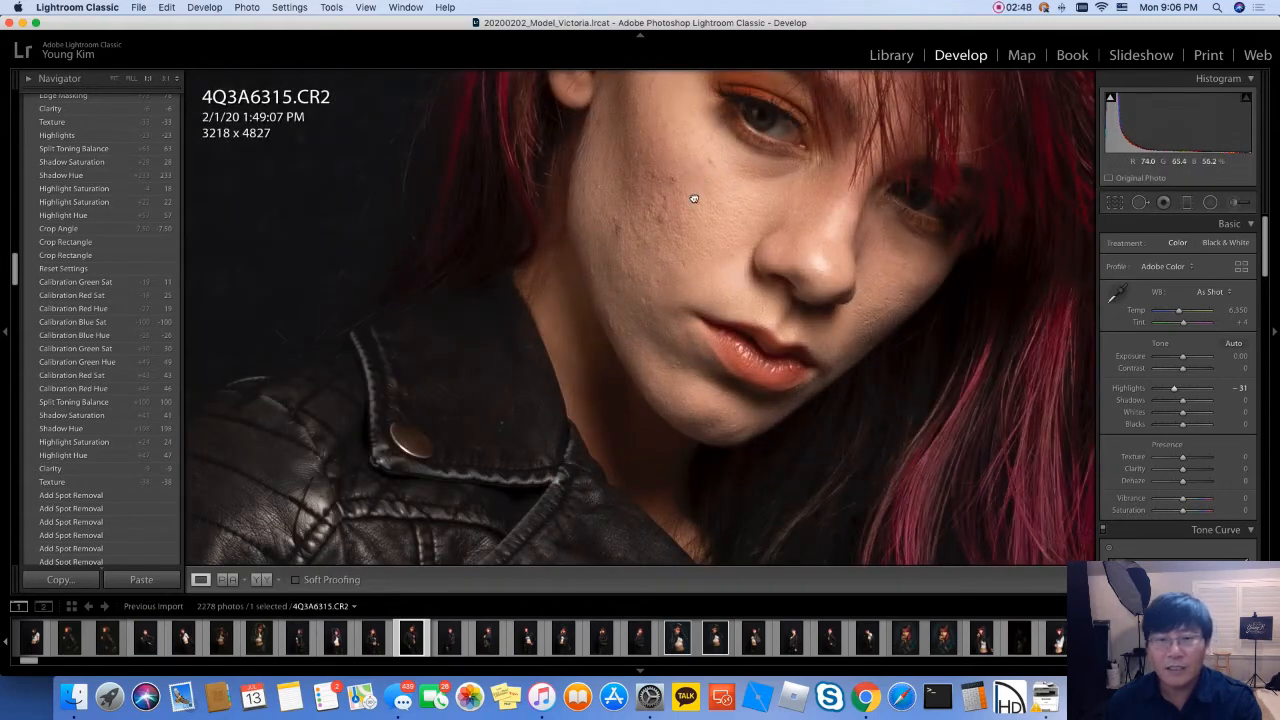
{"action": "left_click_drag", "start_coordinate": [703, 166], "coordinate": [682, 336]}
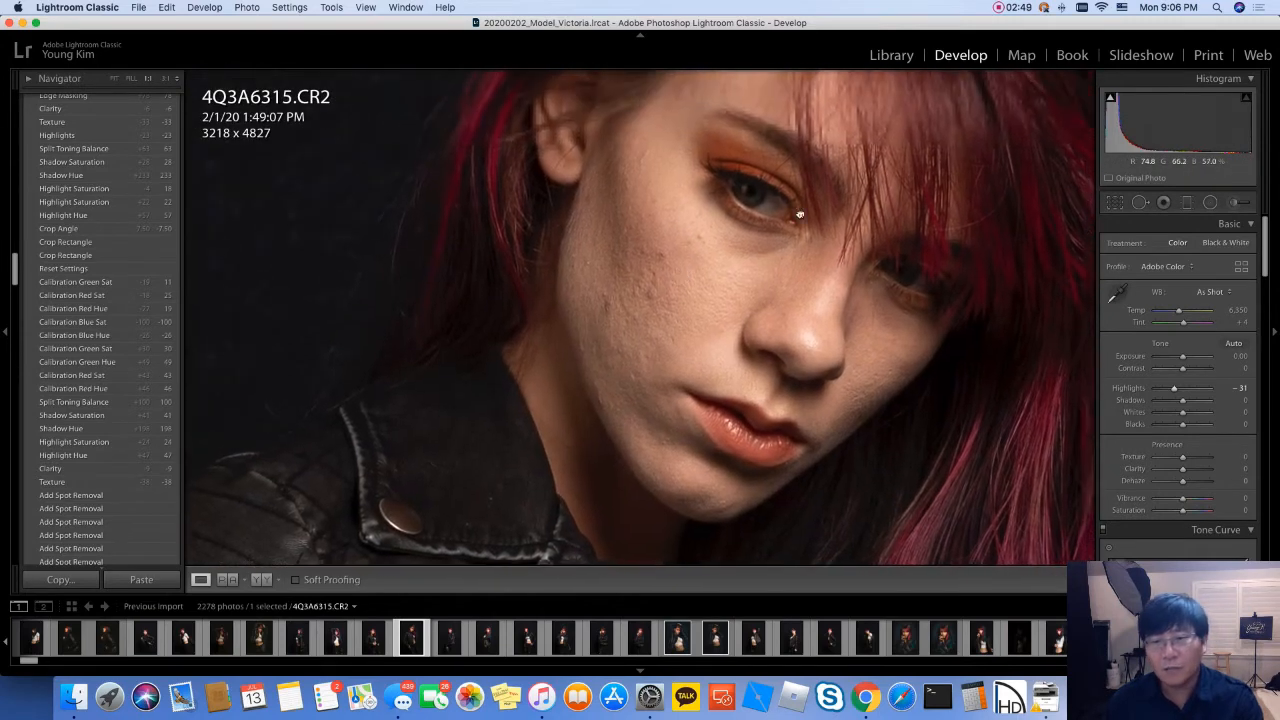
{"action": "left_click", "coordinate": [1140, 203]}
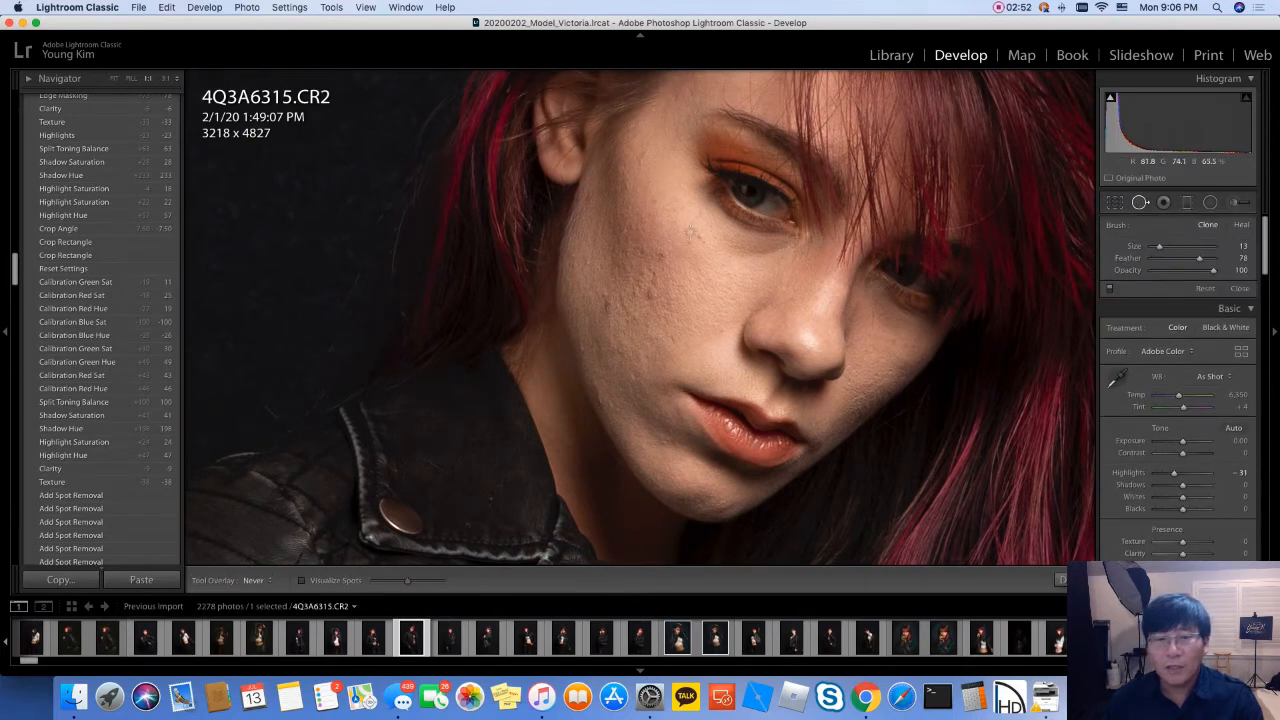
{"action": "left_click", "coordinate": [698, 236]}
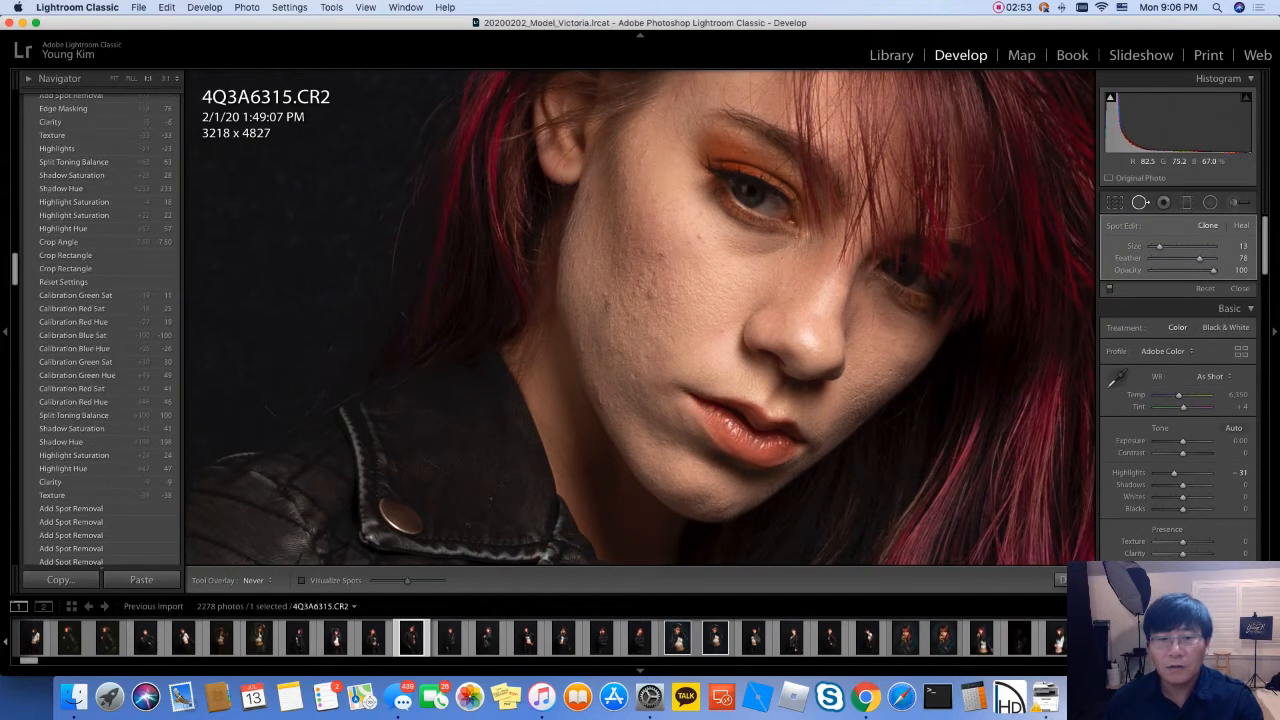
{"action": "left_click", "coordinate": [660, 254]}
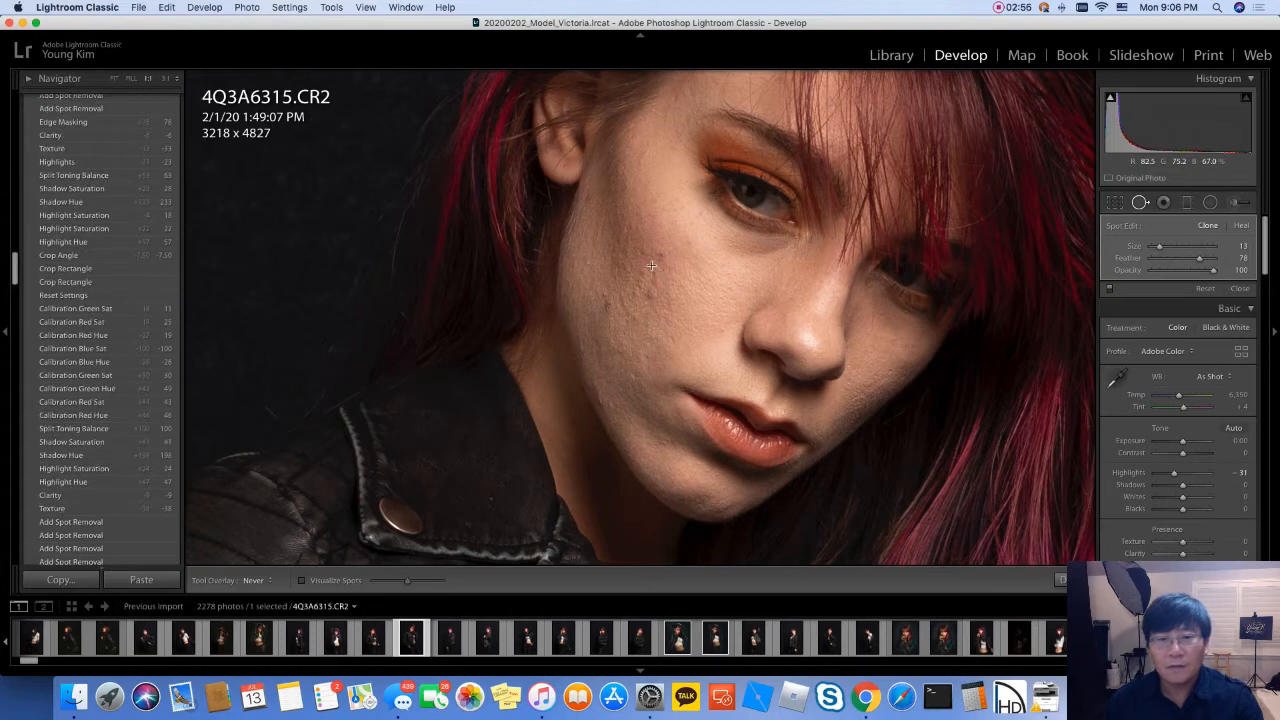
{"action": "left_click", "coordinate": [652, 266]}
{"action": "left_click", "coordinate": [650, 292]}
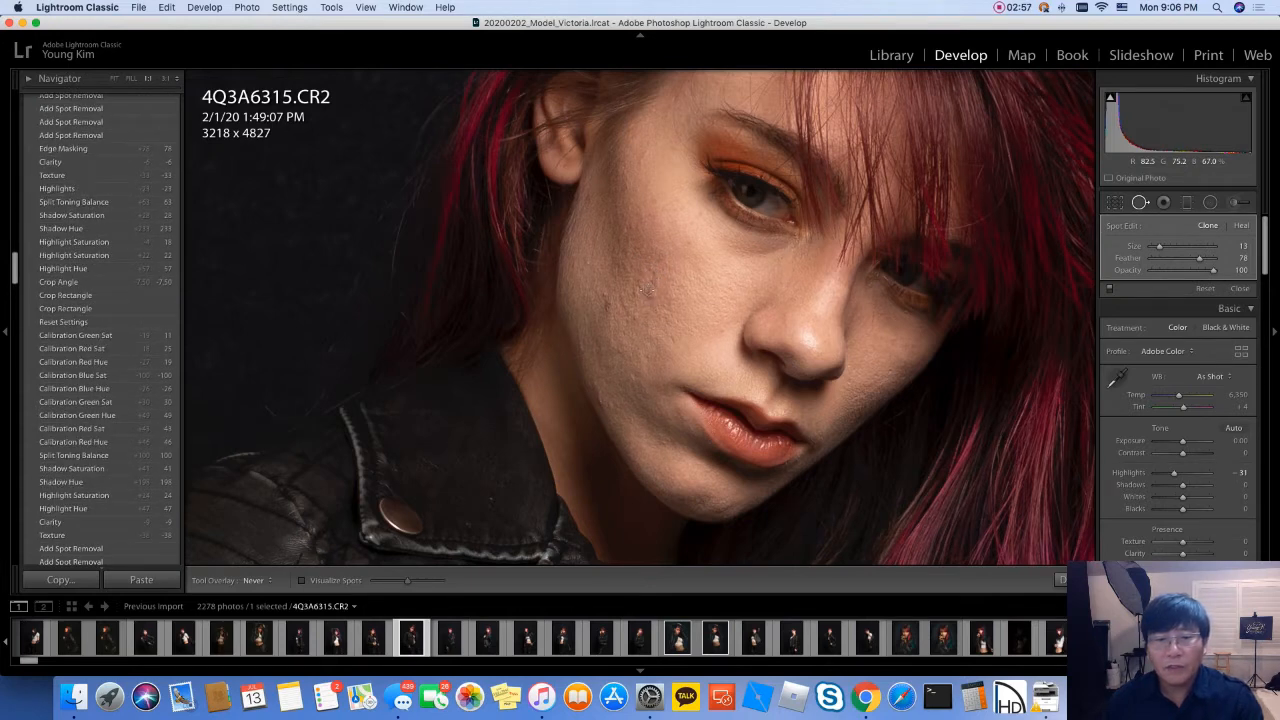
{"action": "left_click", "coordinate": [638, 286]}
{"action": "left_click", "coordinate": [631, 291]}
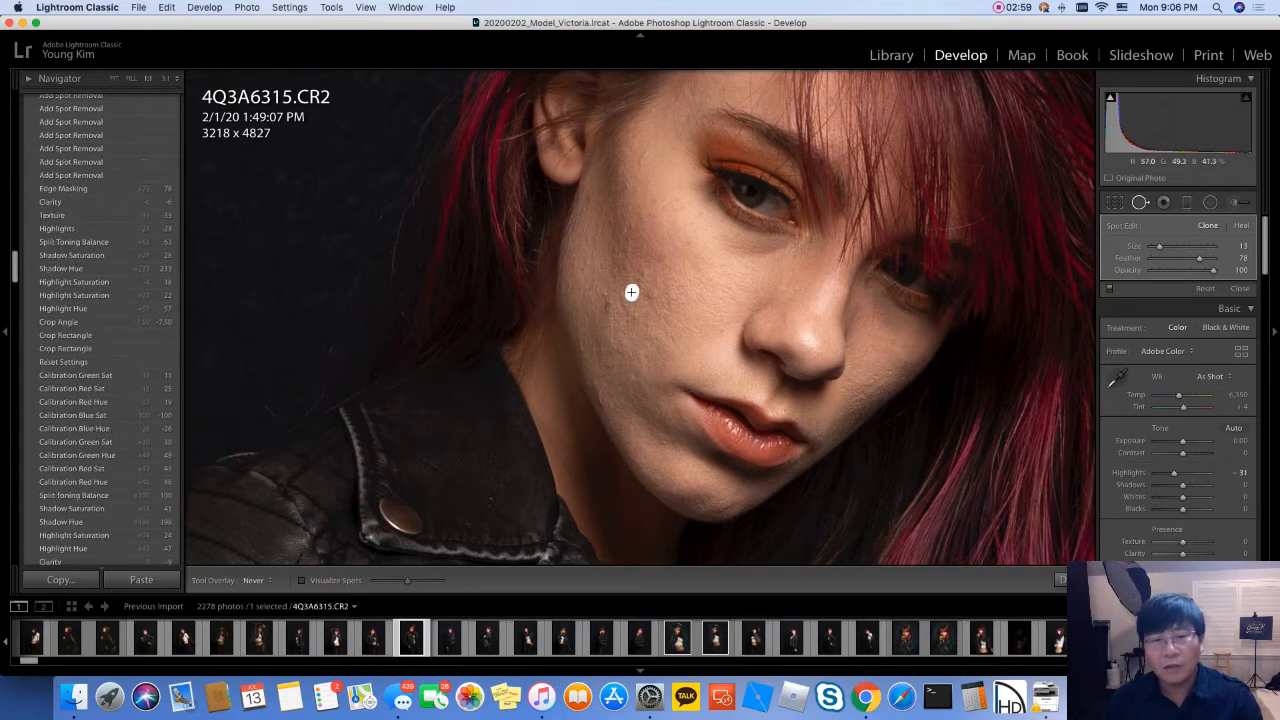
{"action": "left_click_drag", "start_coordinate": [621, 295], "coordinate": [625, 315]}
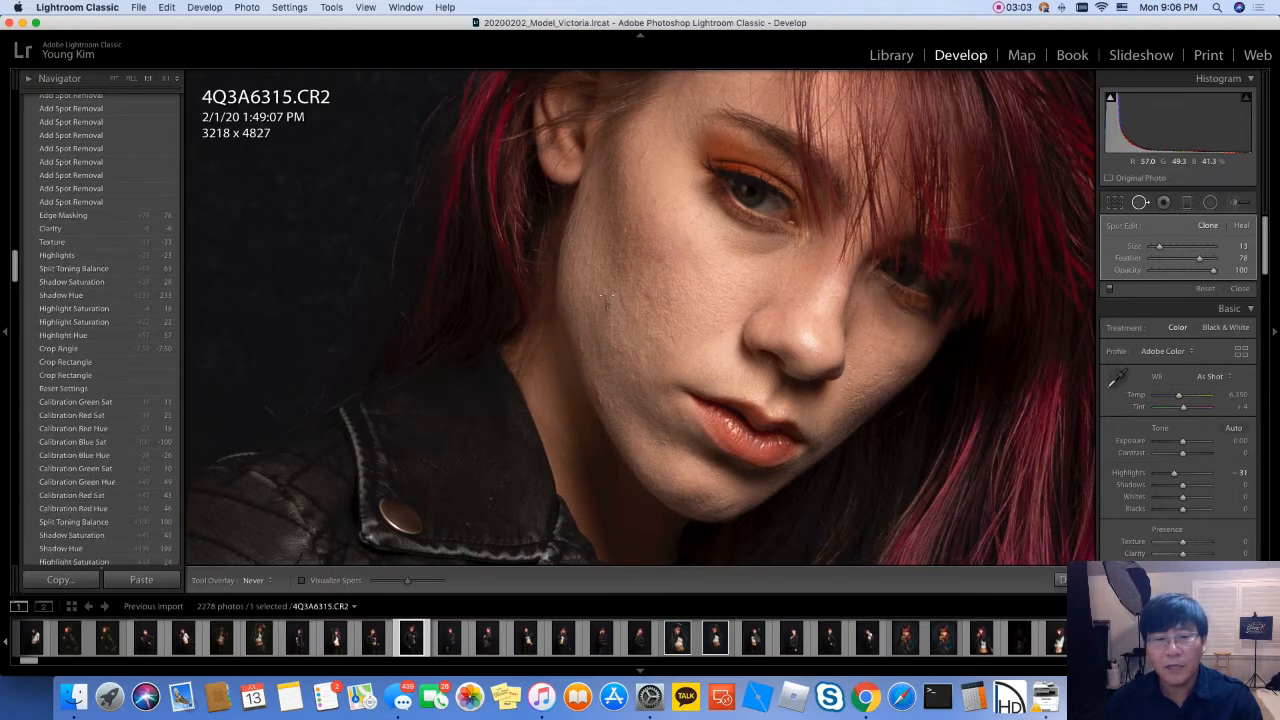
{"action": "left_click", "coordinate": [606, 302]}
{"action": "left_click", "coordinate": [680, 270]}
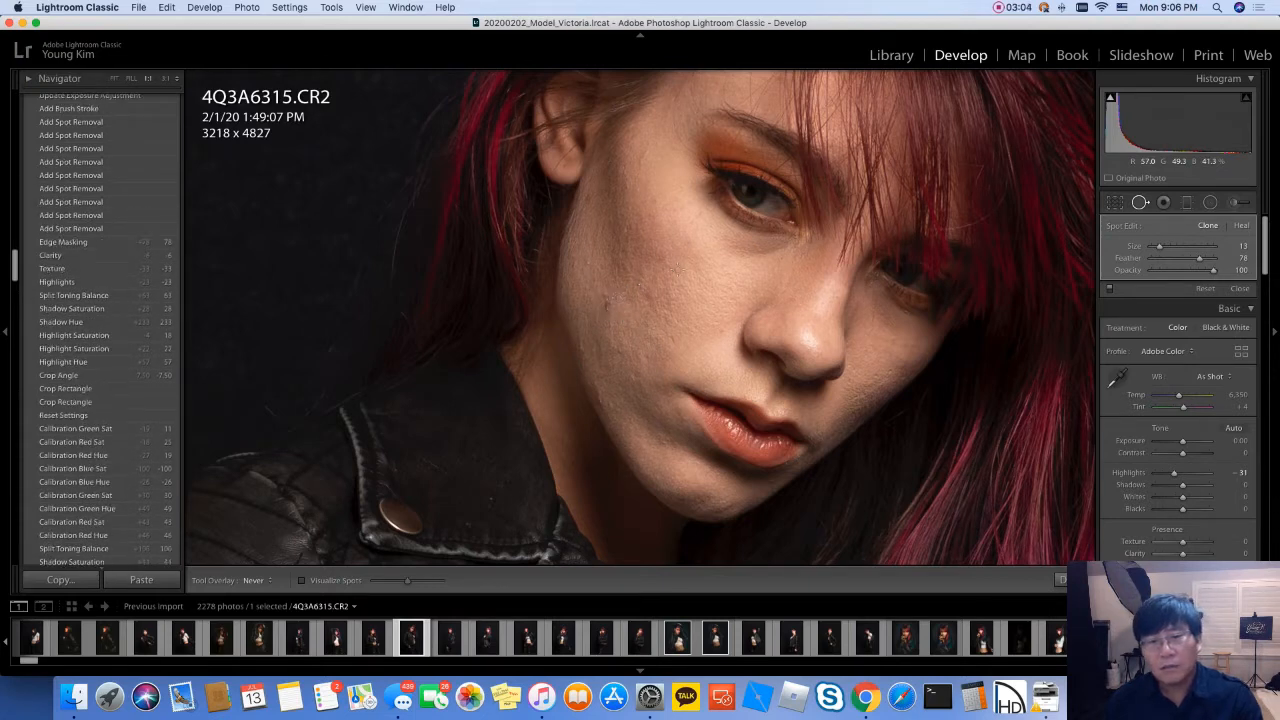
{"action": "left_click", "coordinate": [589, 261]}
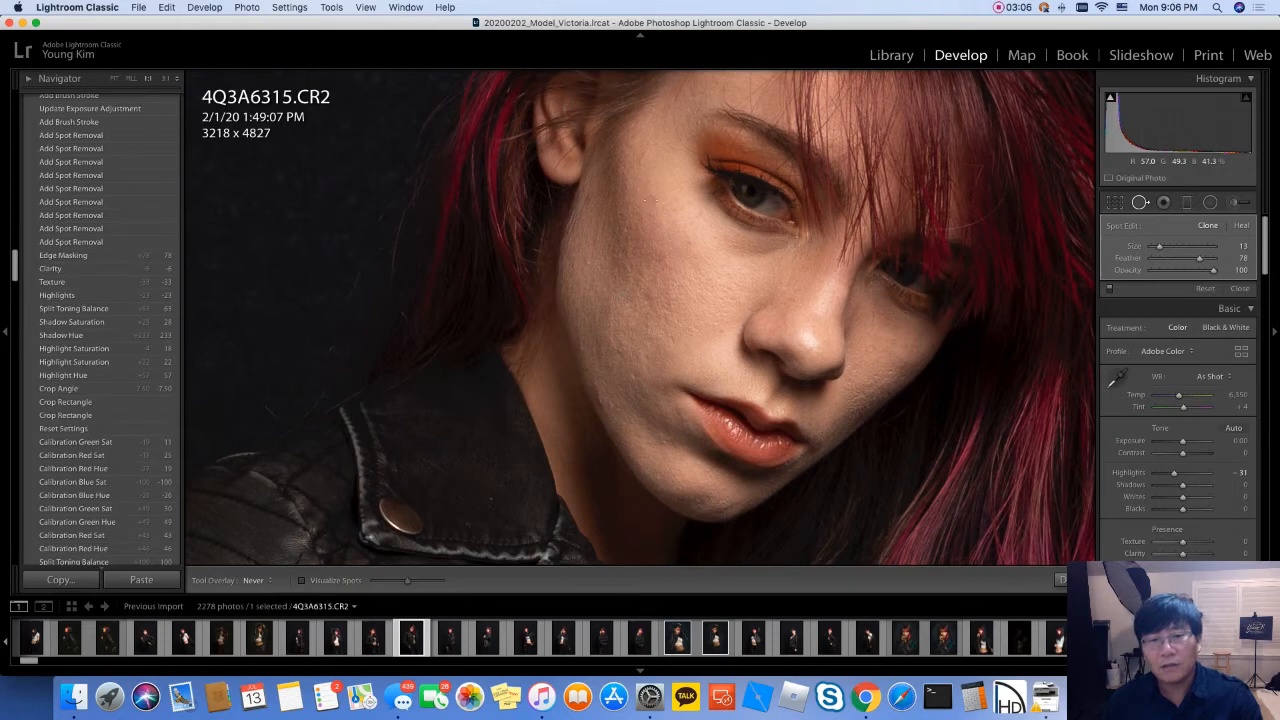
{"action": "left_click", "coordinate": [654, 201]}
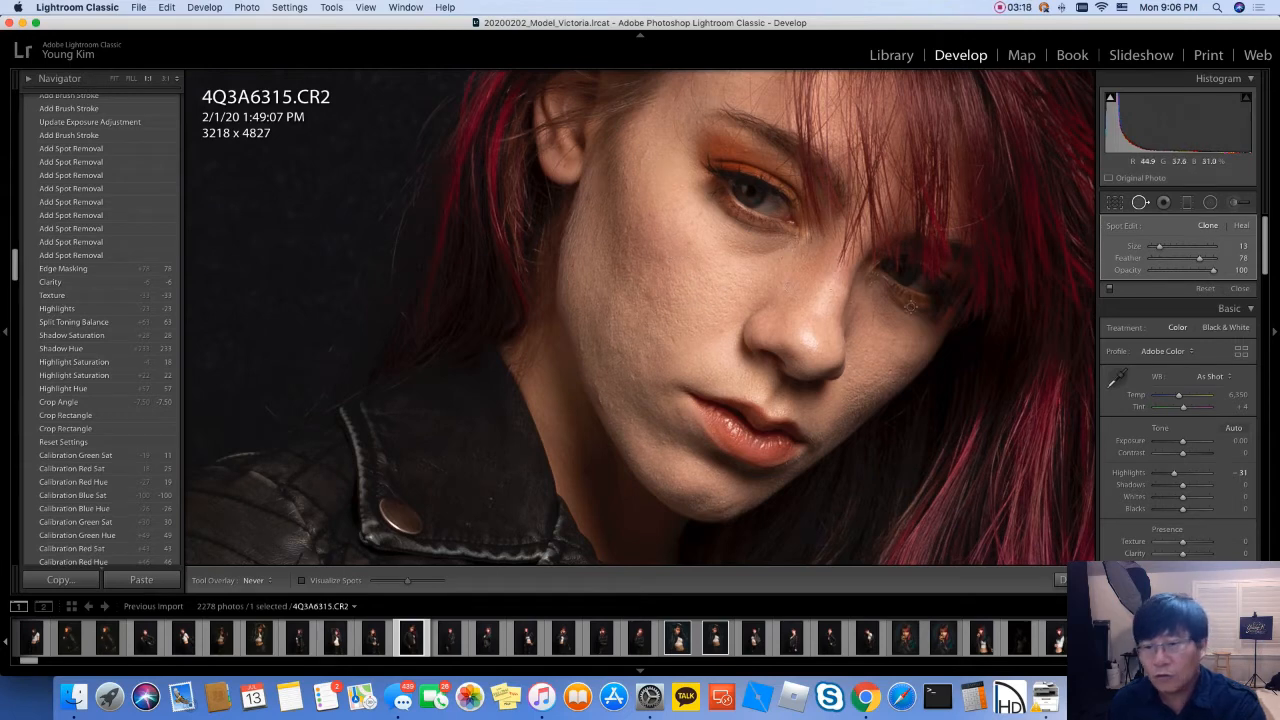
{"action": "key", "text": "q"}
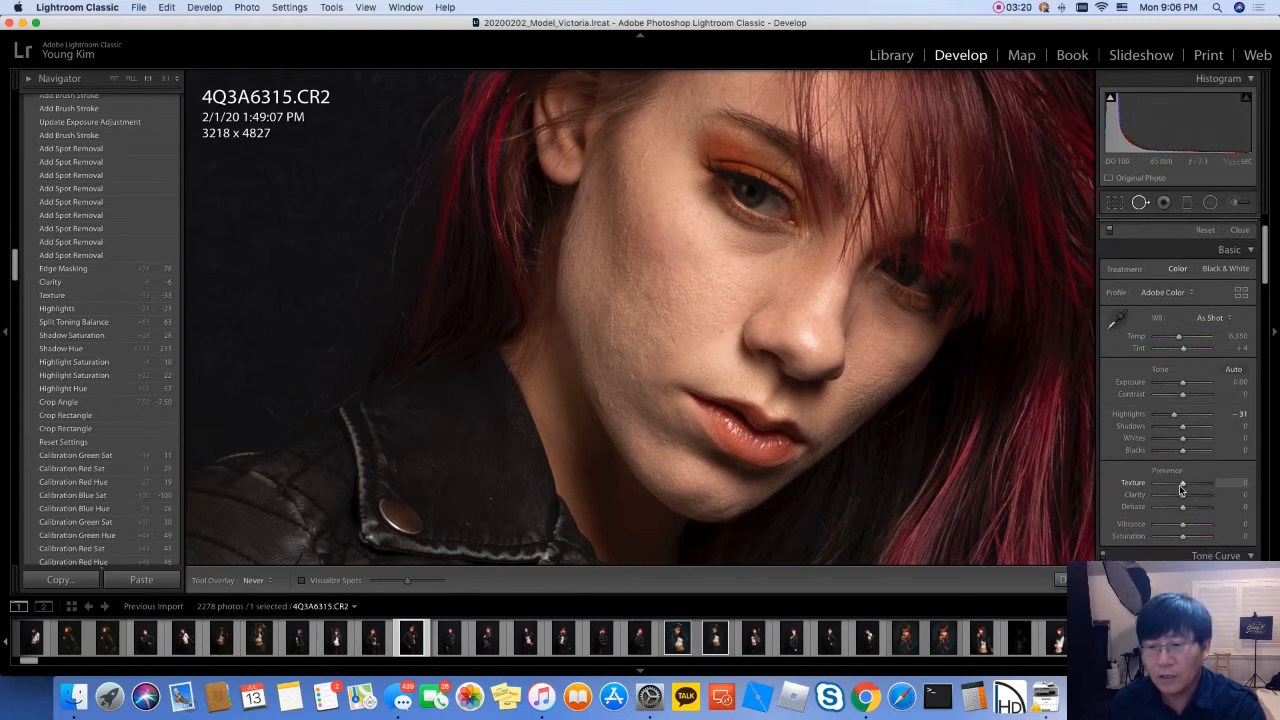
Step: Soften the skin by setting Texture to -30 and Clarity to -15, and return to the full-photo view
{"action": "left_click_drag", "start_coordinate": [1182, 483], "coordinate": [1176, 490]}
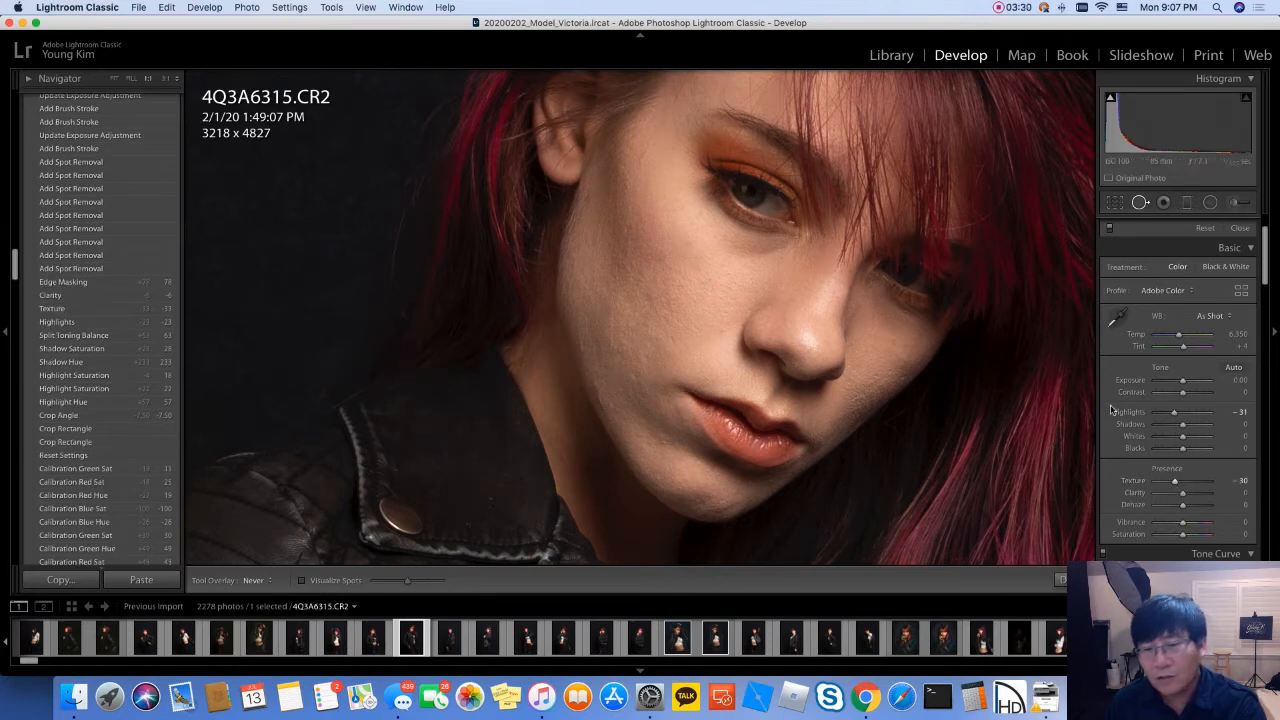
{"action": "left_click_drag", "start_coordinate": [1182, 493], "coordinate": [1179, 494]}
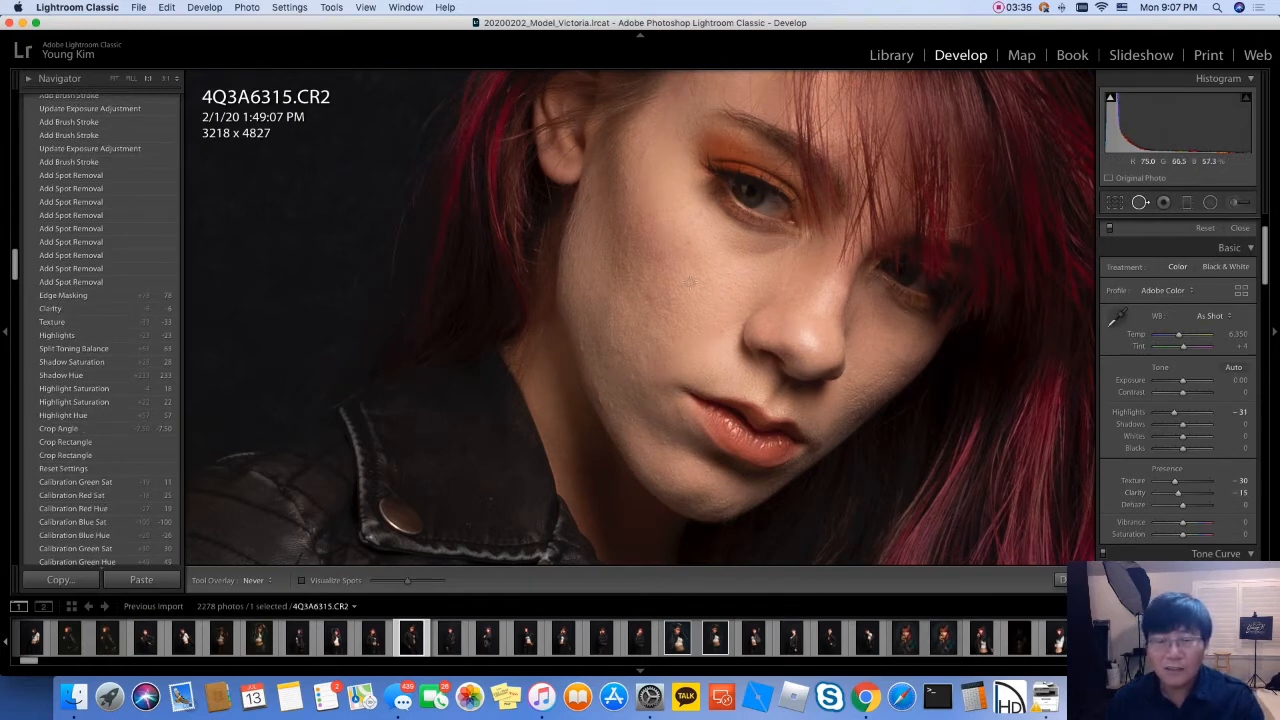
{"action": "key", "text": "z"}
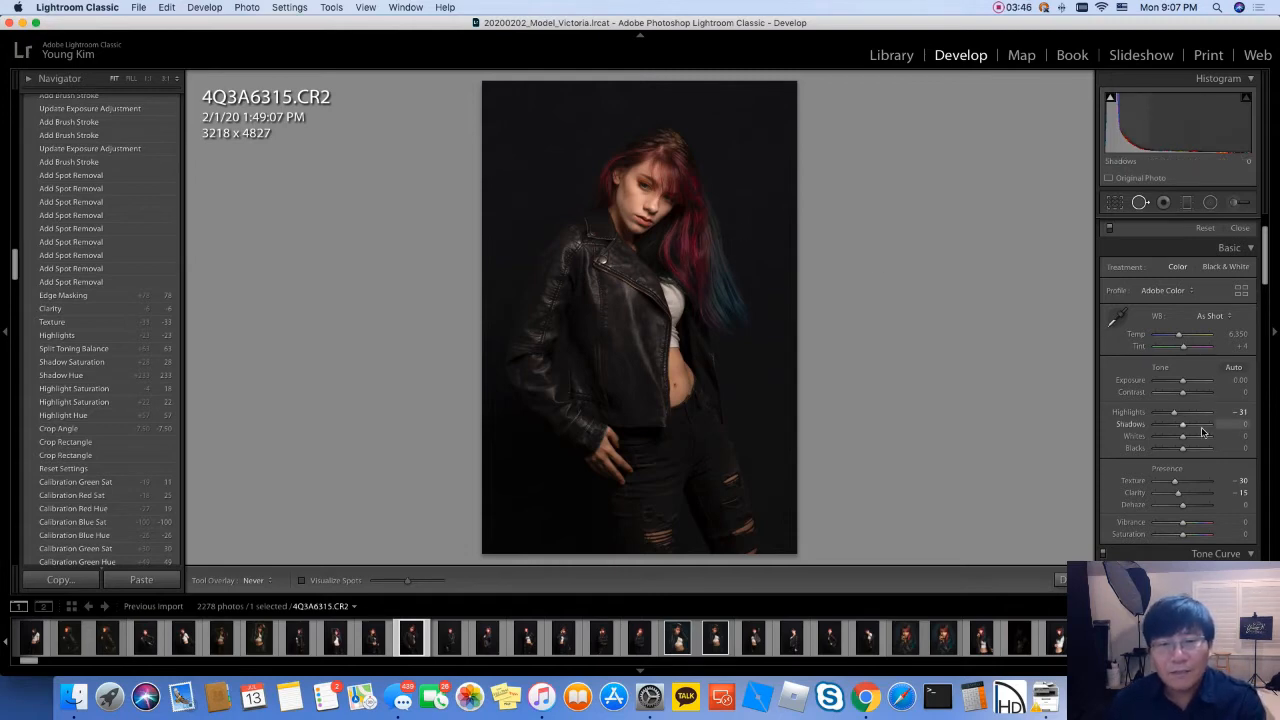
Step: Set the split-toning highlights to Hue 40 and Saturation 24, and raise the Orange Luminance to +29
{"action": "scroll", "coordinate": [1202, 432], "scroll_direction": "down", "scroll_amount": 5}
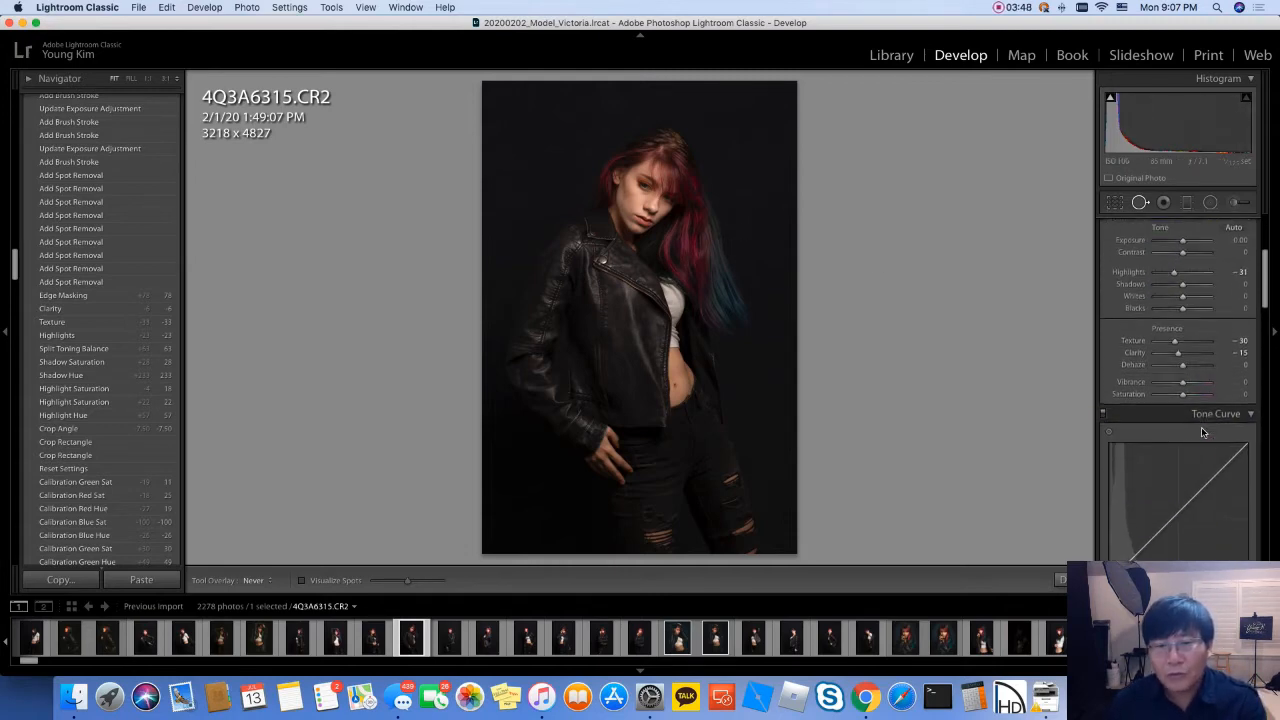
{"action": "scroll", "coordinate": [1201, 427], "scroll_direction": "down", "scroll_amount": 8}
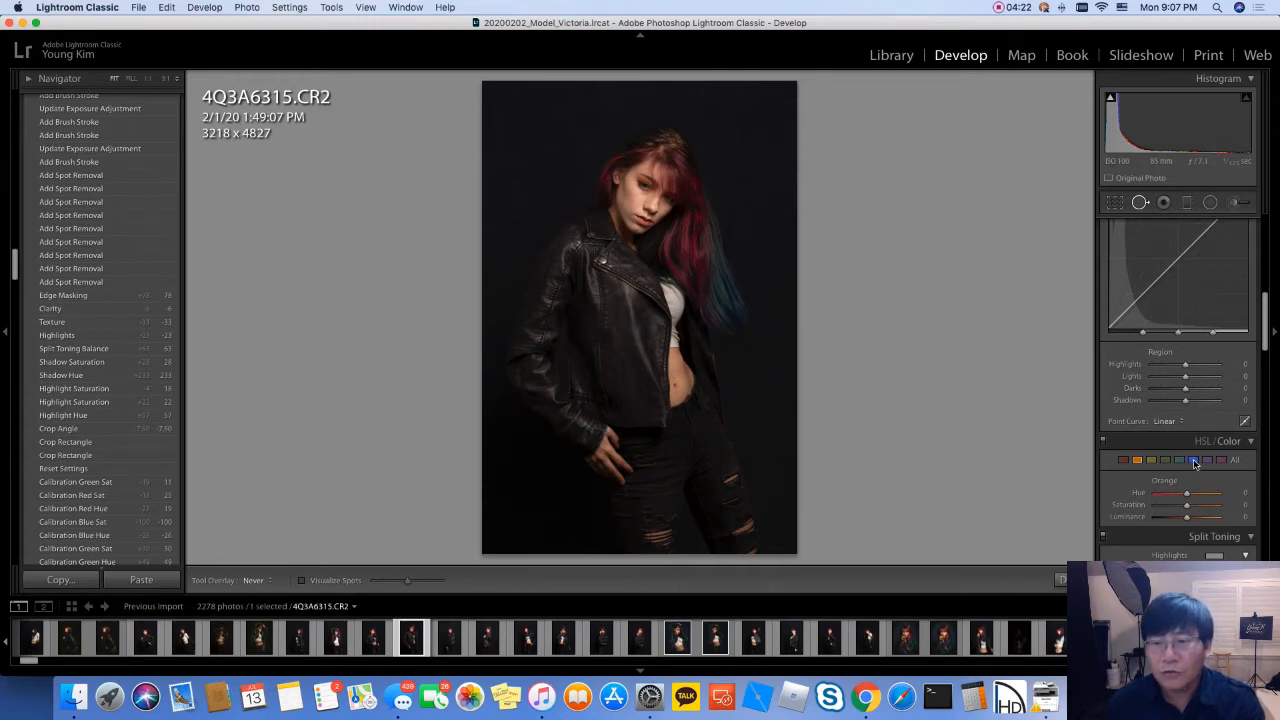
{"action": "scroll", "coordinate": [1193, 463], "scroll_direction": "down", "scroll_amount": 8}
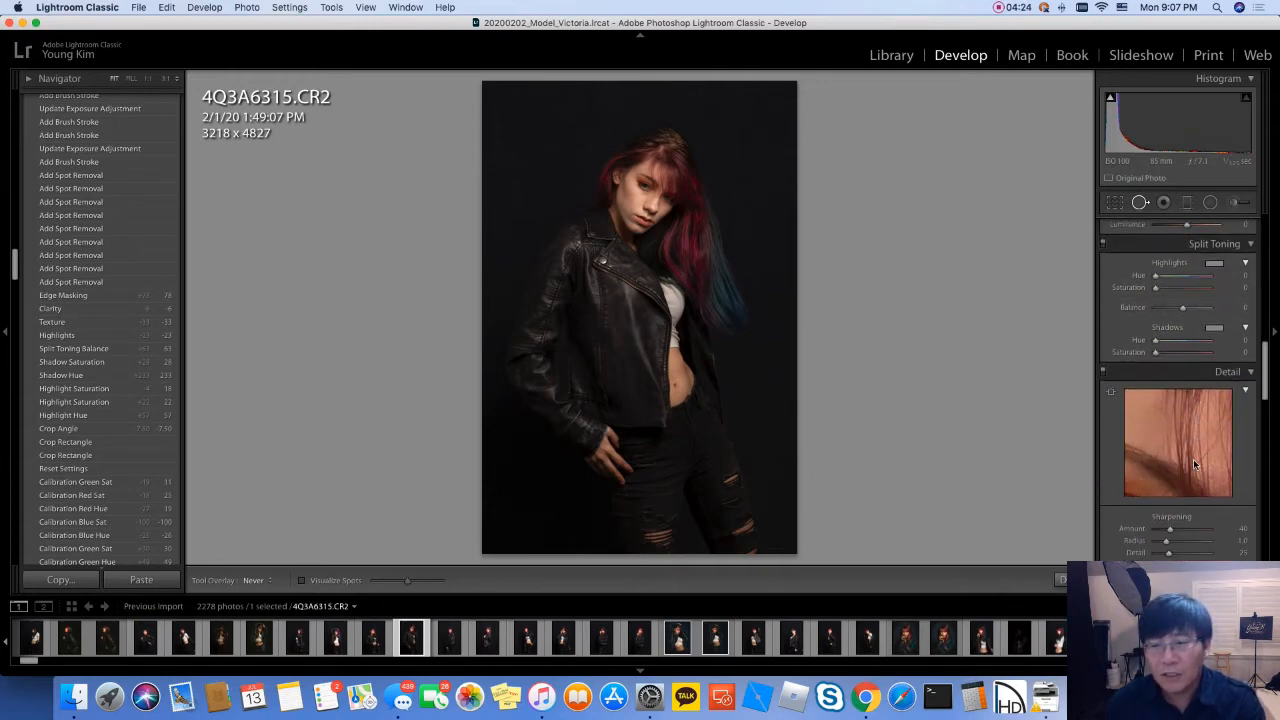
{"action": "scroll", "coordinate": [1193, 463], "scroll_direction": "down", "scroll_amount": 6}
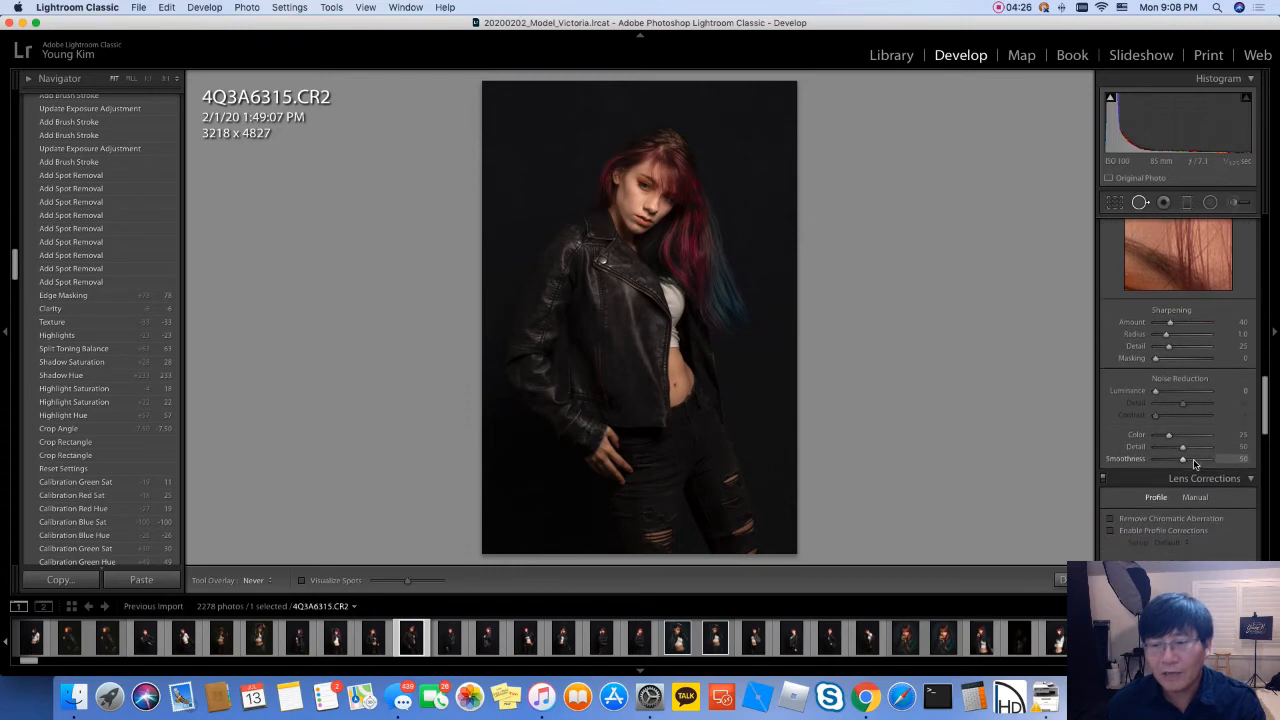
{"action": "scroll", "coordinate": [1193, 463], "scroll_direction": "down", "scroll_amount": 6}
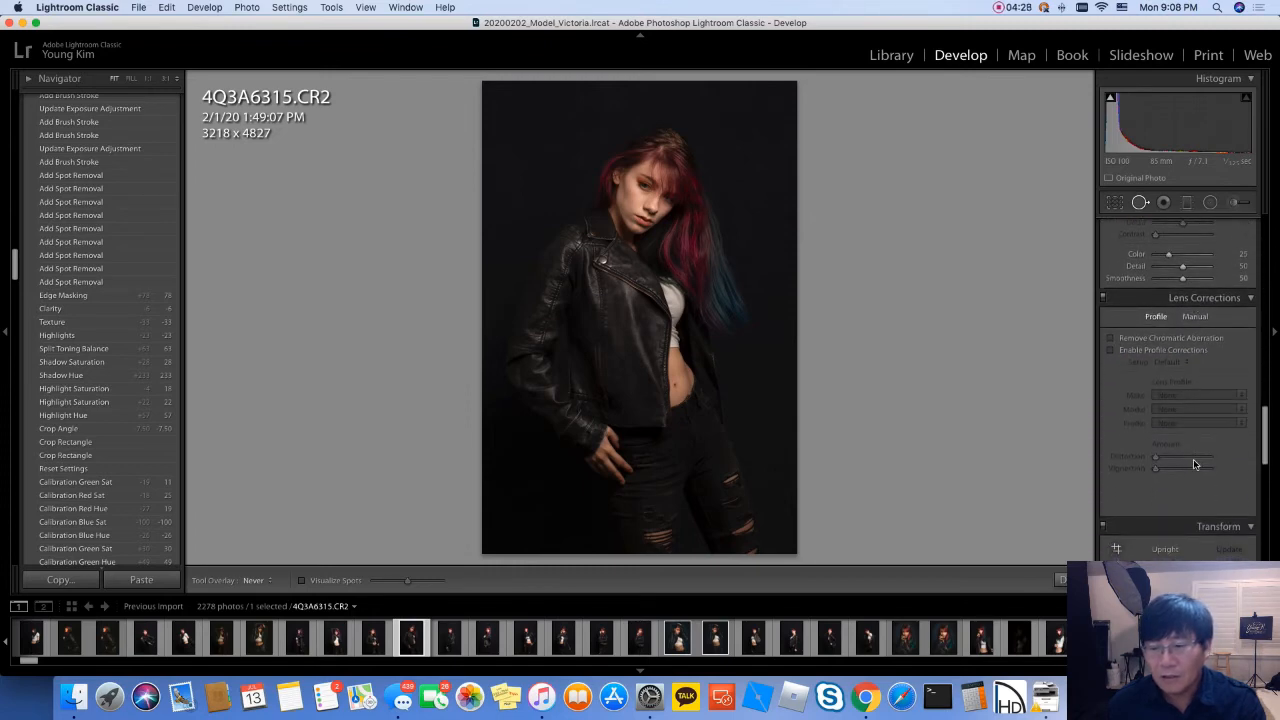
{"action": "scroll", "coordinate": [1193, 463], "scroll_direction": "up", "scroll_amount": 8}
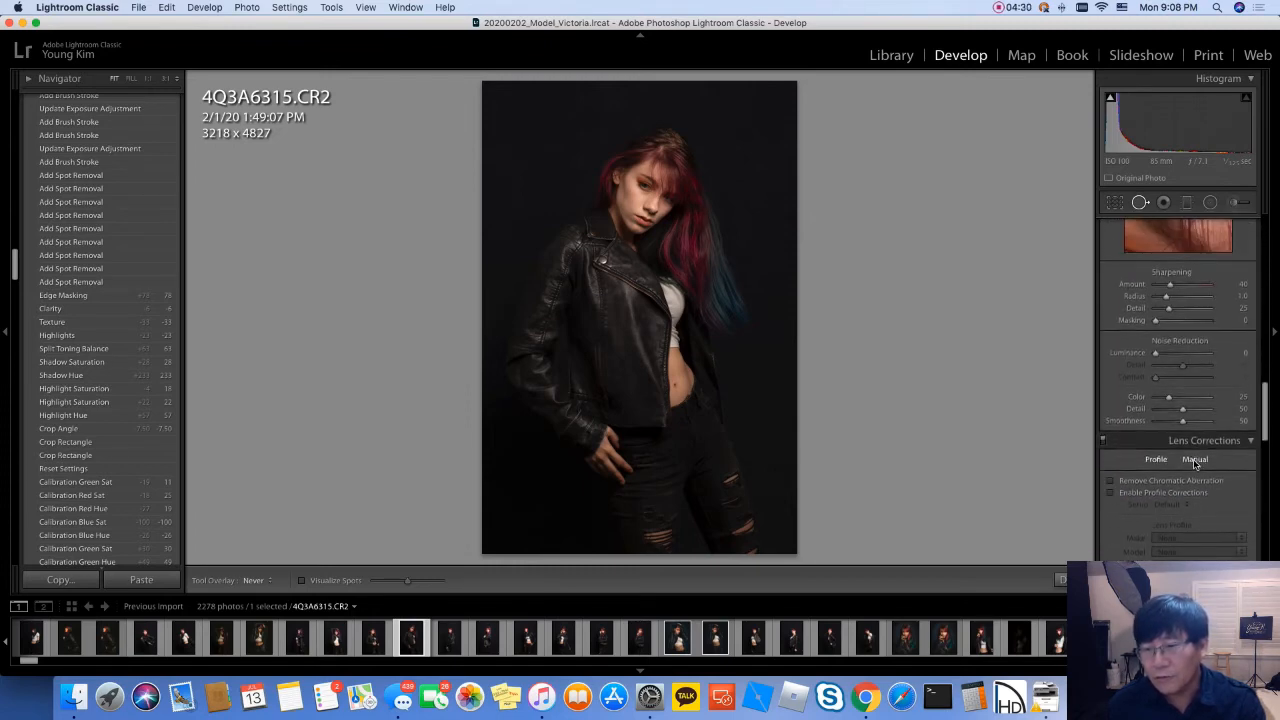
{"action": "scroll", "coordinate": [1193, 463], "scroll_direction": "up", "scroll_amount": 5}
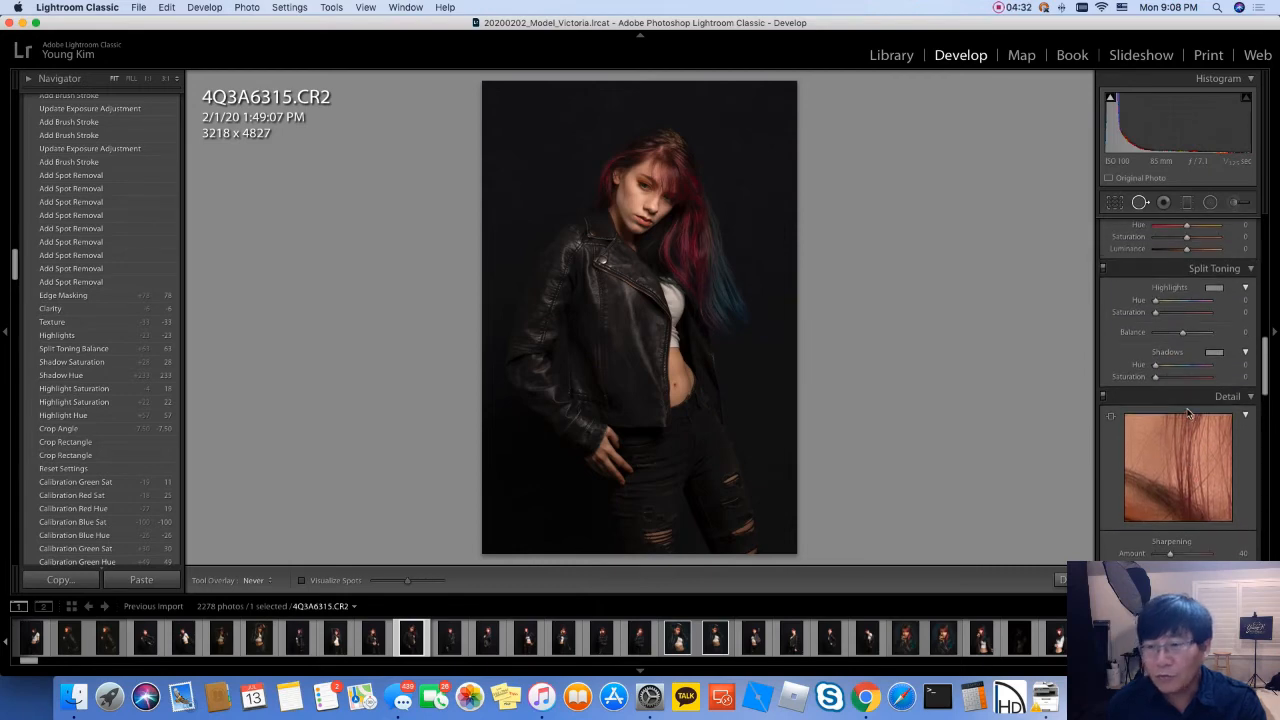
{"action": "scroll", "coordinate": [1187, 405], "scroll_direction": "up", "scroll_amount": 3}
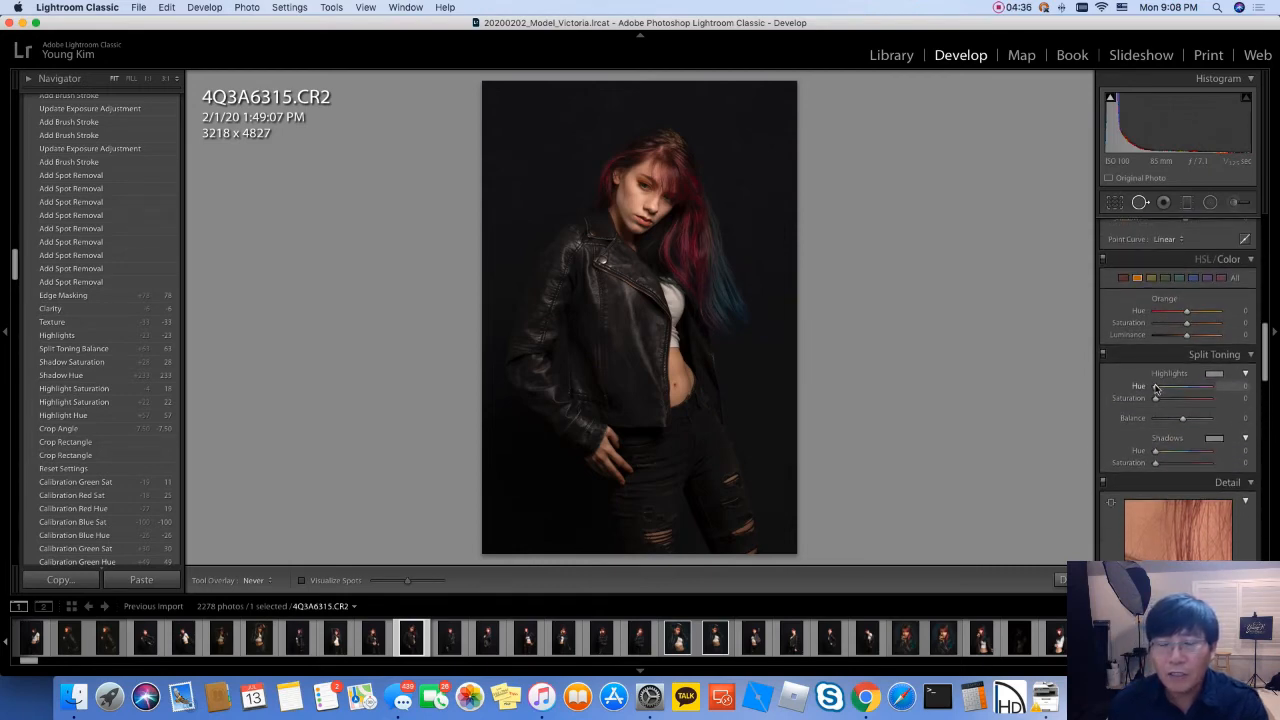
{"action": "mouse_move", "coordinate": [1156, 388]}
{"action": "left_mouse_down"}
{"action": "mouse_move", "coordinate": [1166, 402]}
{"action": "mouse_move", "coordinate": [1143, 404]}
{"action": "left_mouse_up"}
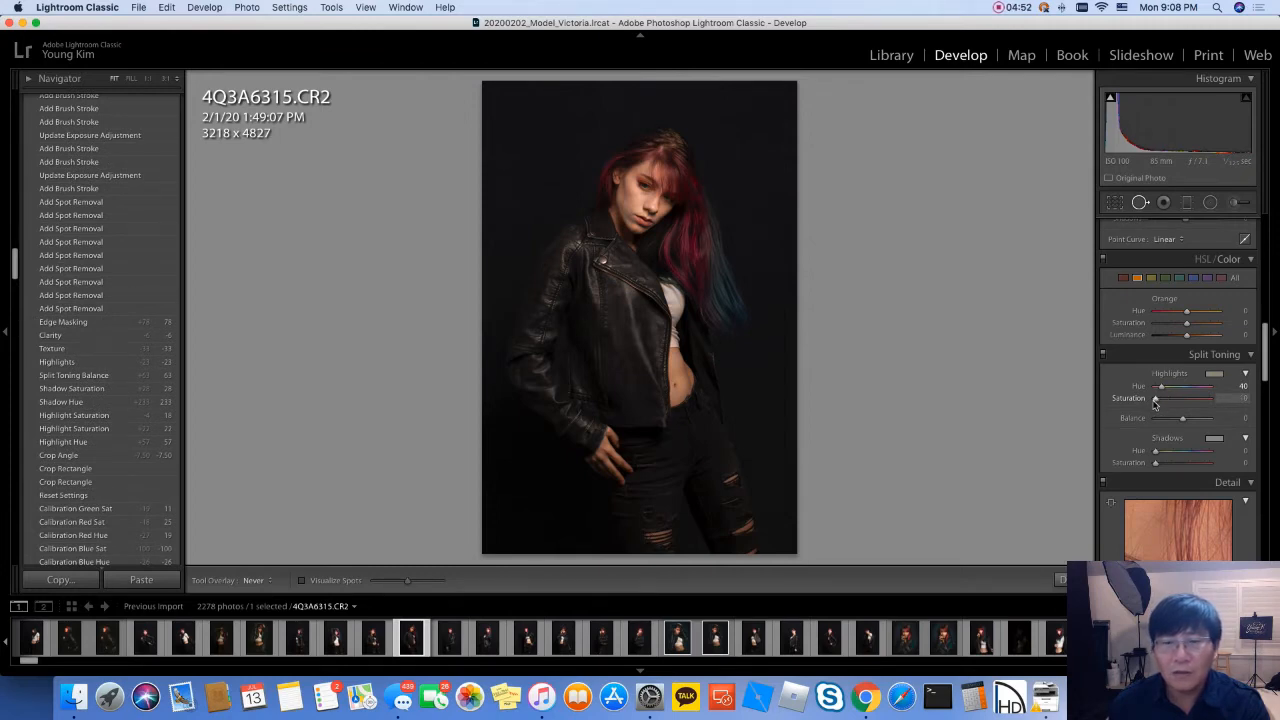
{"action": "left_click_drag", "start_coordinate": [1155, 403], "coordinate": [1165, 403]}
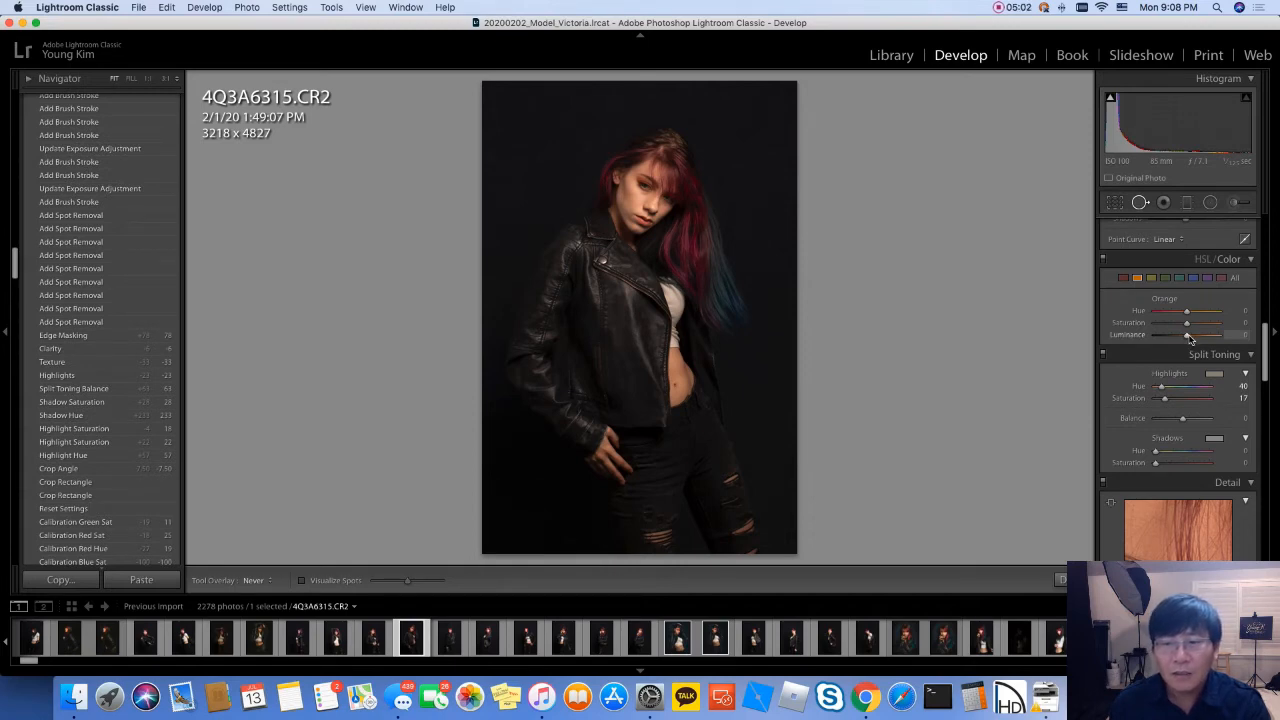
{"action": "left_click_drag", "start_coordinate": [1188, 338], "coordinate": [1196, 337]}
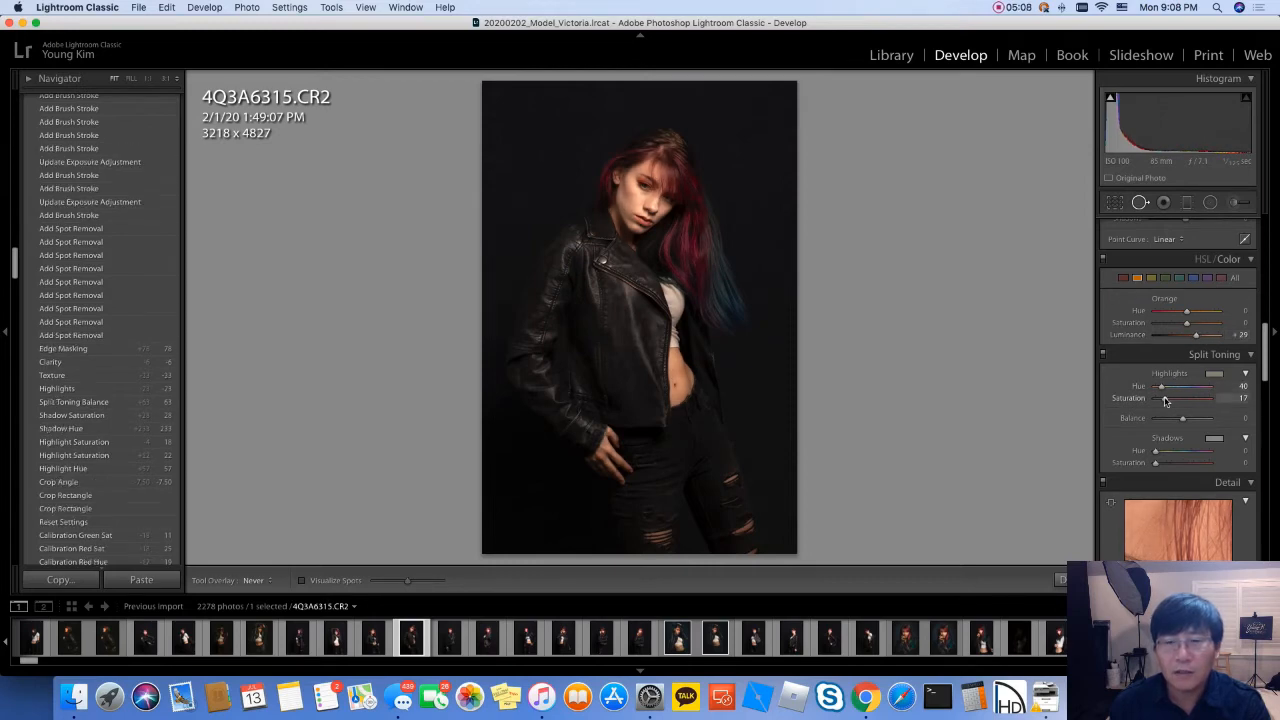
{"action": "left_click_drag", "start_coordinate": [1164, 398], "coordinate": [1167, 399]}
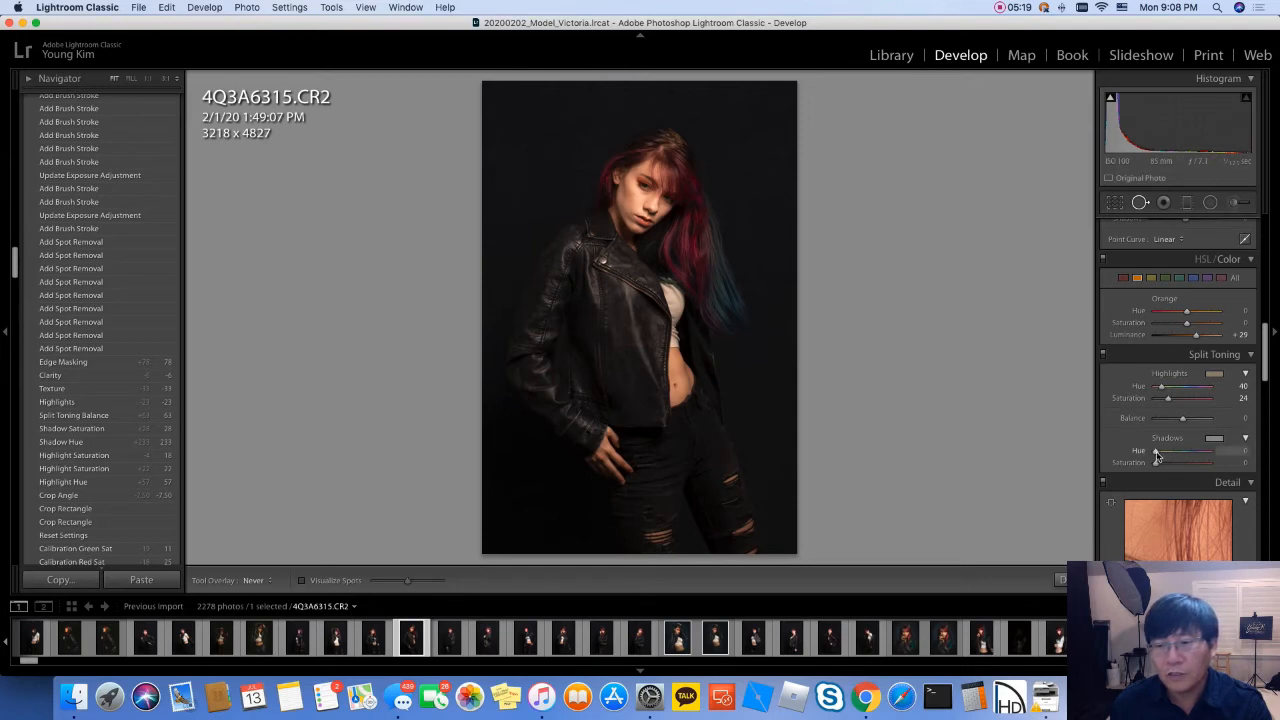
Step: Set the split-toning shadows to Hue 209 and Saturation 20, and shift the Balance to +73
{"action": "mouse_move", "coordinate": [1157, 457]}
{"action": "left_mouse_down"}
{"action": "mouse_move", "coordinate": [1189, 456]}
{"action": "mouse_move", "coordinate": [1166, 467]}
{"action": "left_mouse_up"}
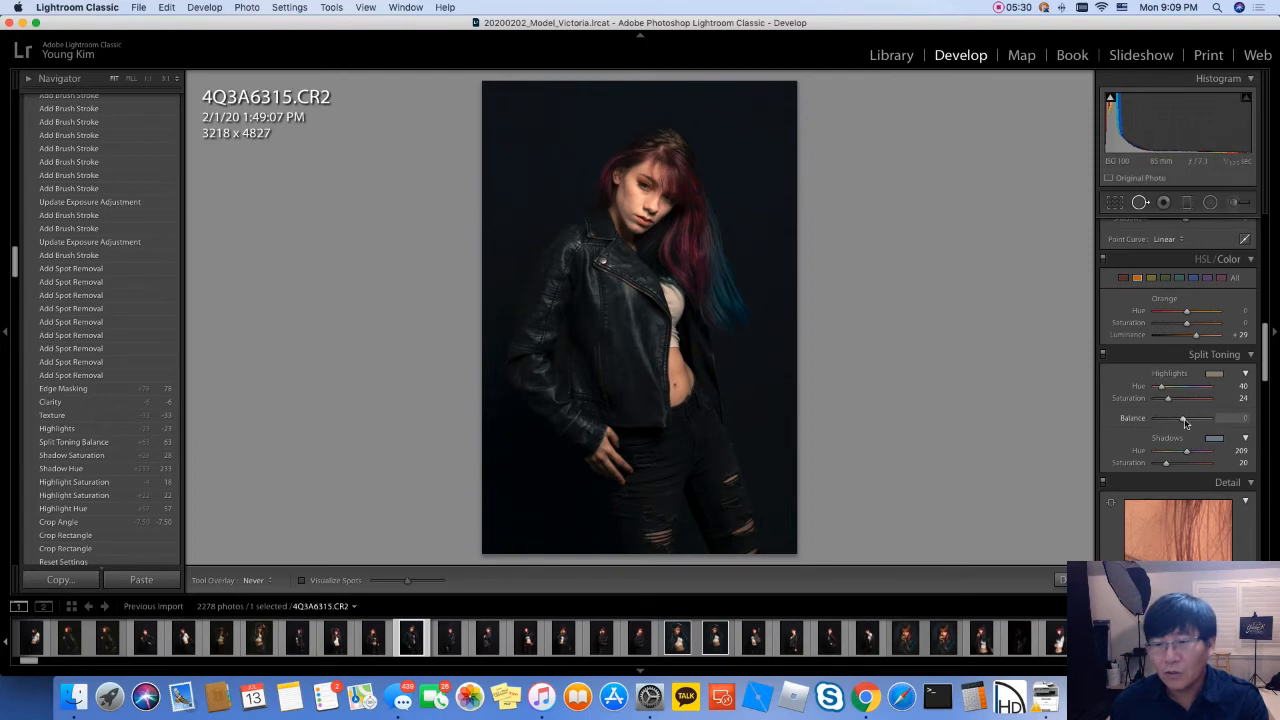
{"action": "left_click_drag", "start_coordinate": [1183, 422], "coordinate": [1204, 421]}
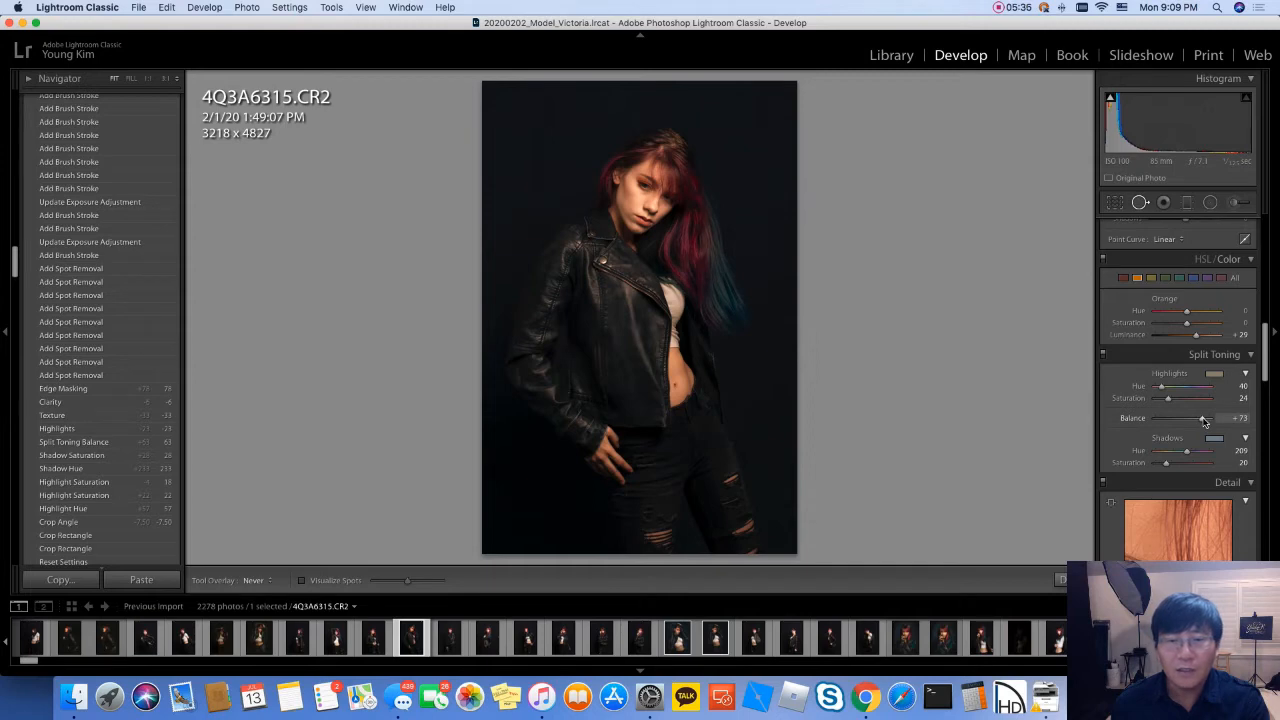
{"action": "left_click_drag", "start_coordinate": [1205, 421], "coordinate": [1205, 421]}
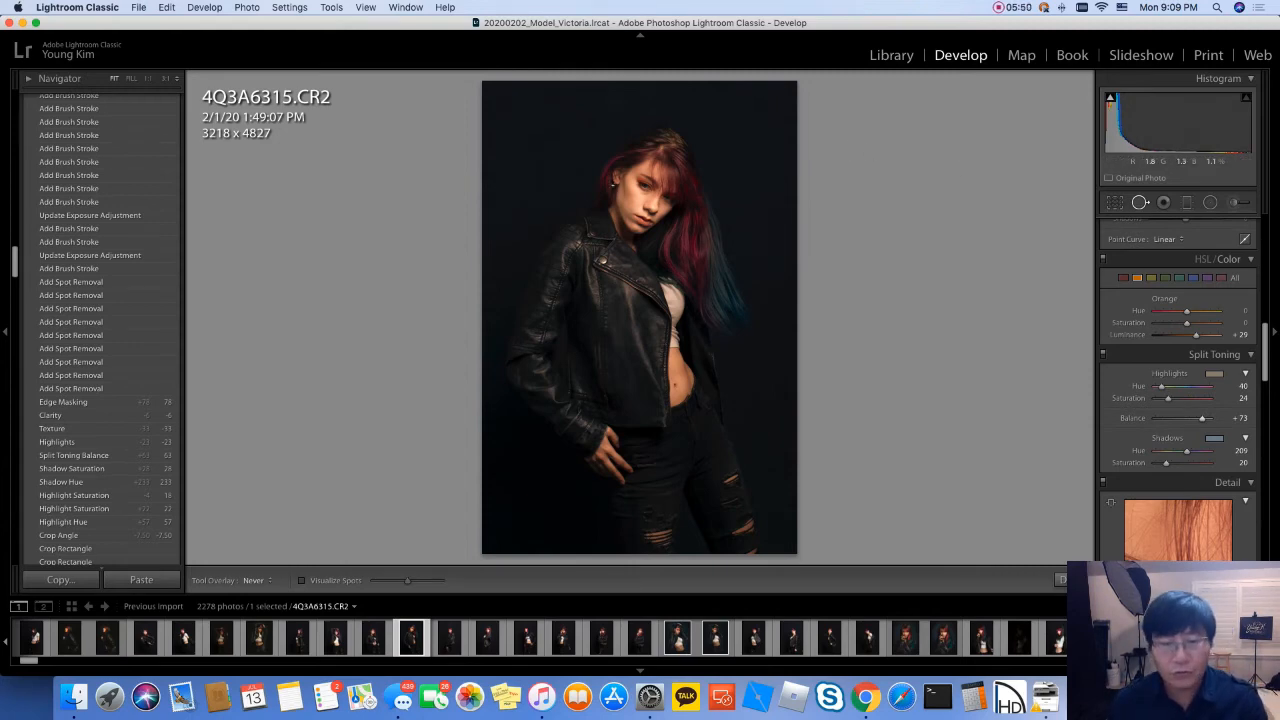
Step: Zoom in on the model's face and start an Adjustment Brush mask with the Exposure effect
{"action": "key", "text": "z"}
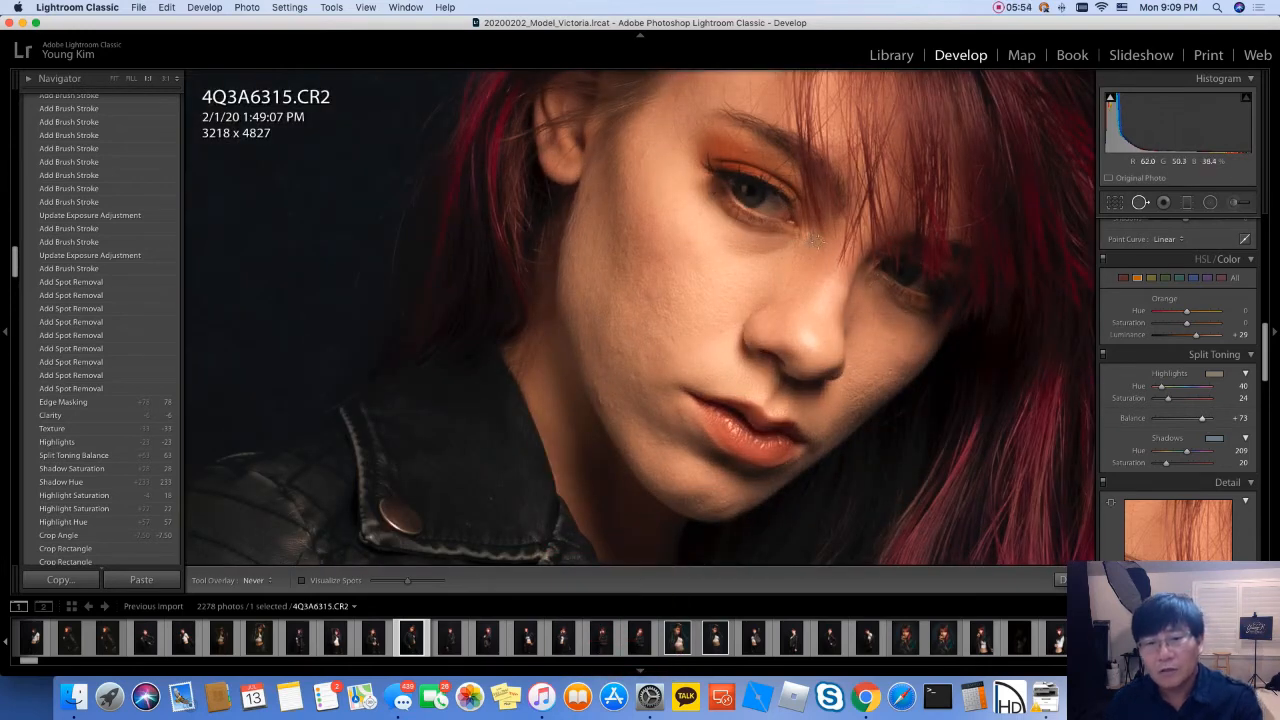
{"action": "left_click", "coordinate": [1240, 204]}
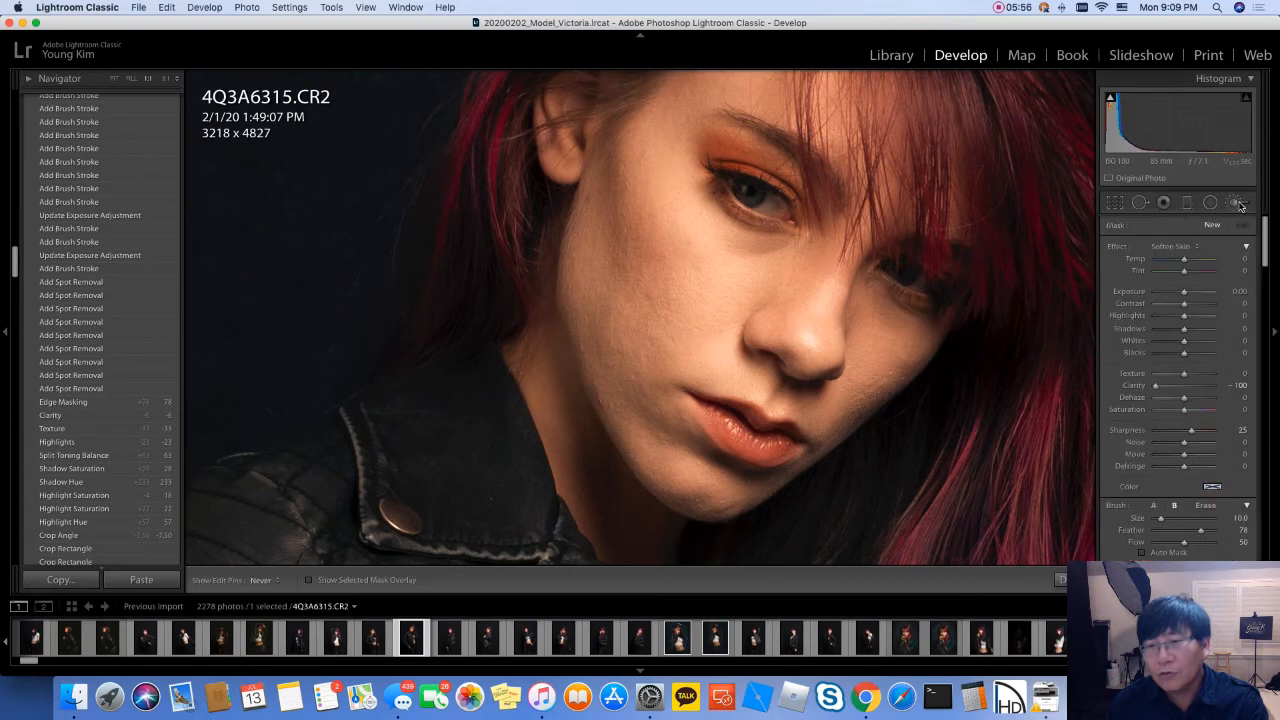
{"action": "left_click", "coordinate": [1188, 247]}
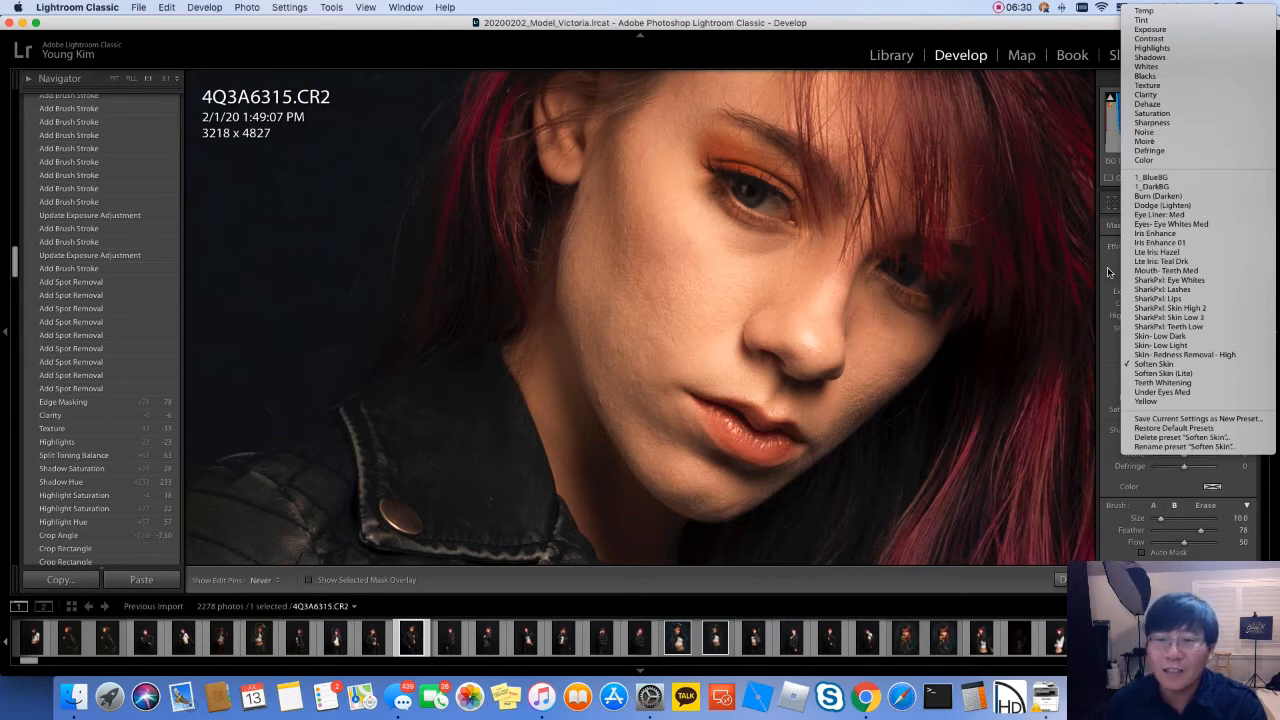
{"action": "left_click", "coordinate": [1108, 272]}
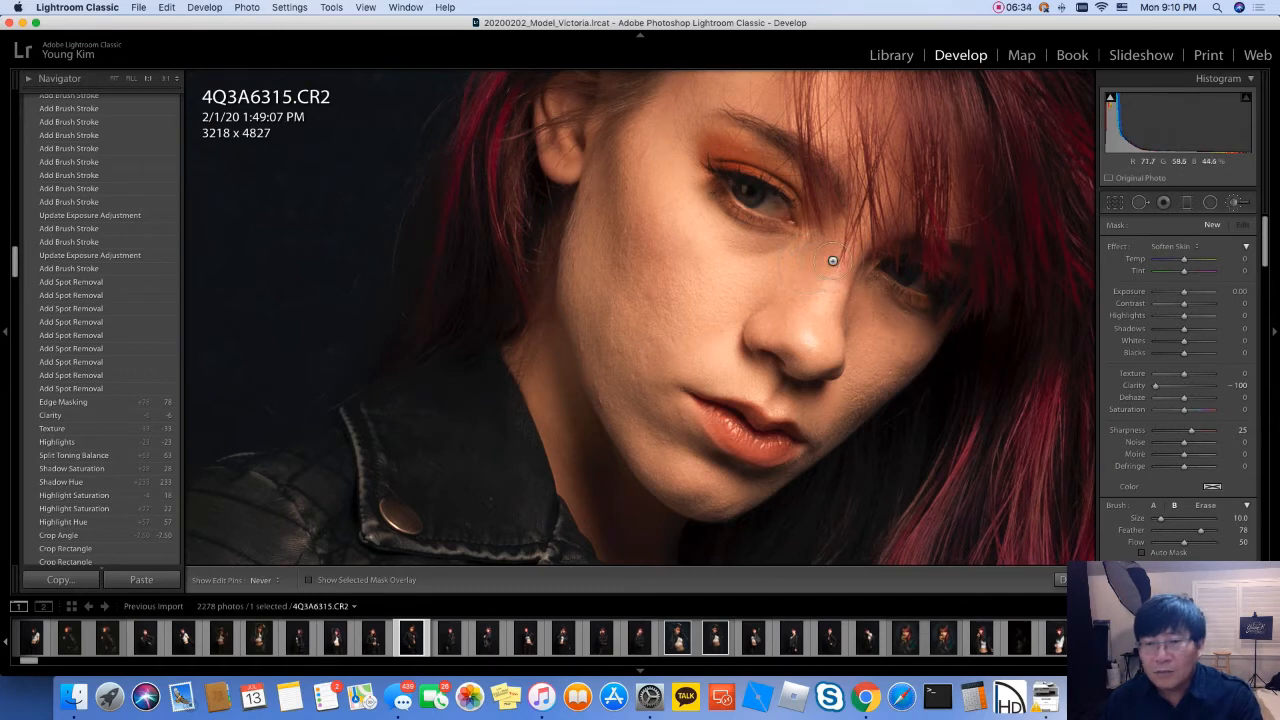
{"action": "left_click", "coordinate": [1178, 249]}
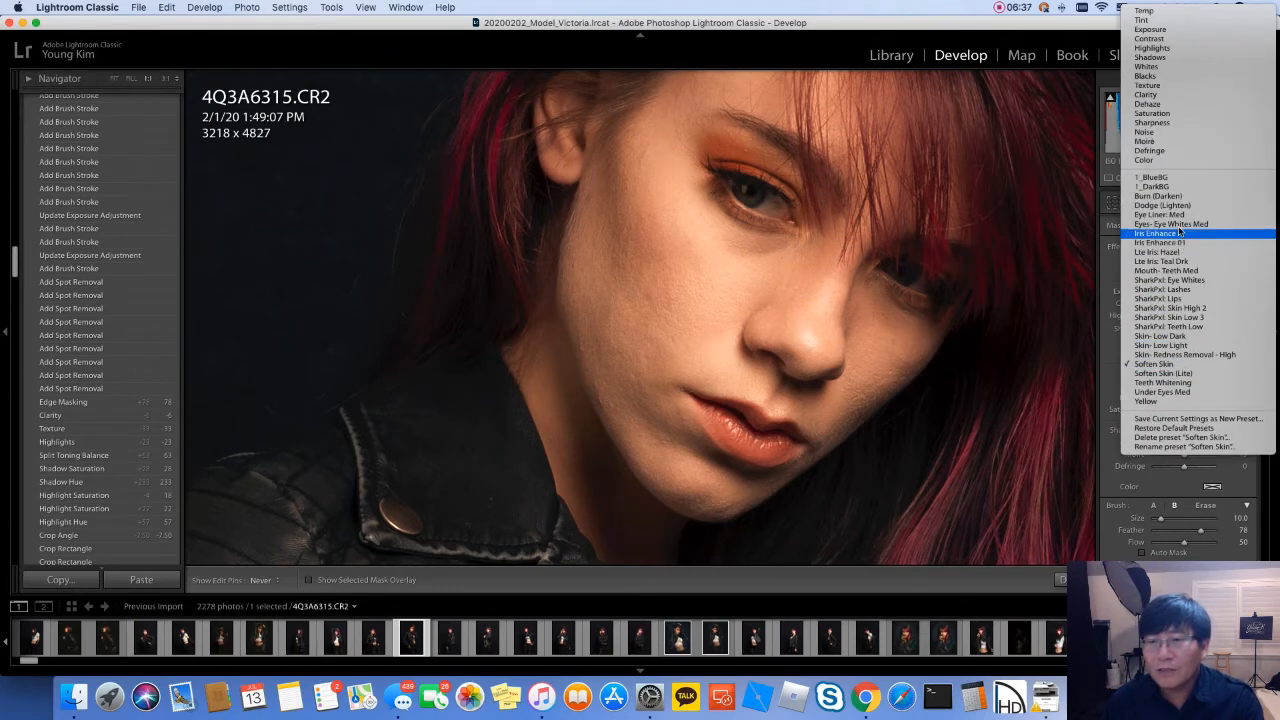
{"action": "left_click", "coordinate": [1150, 29]}
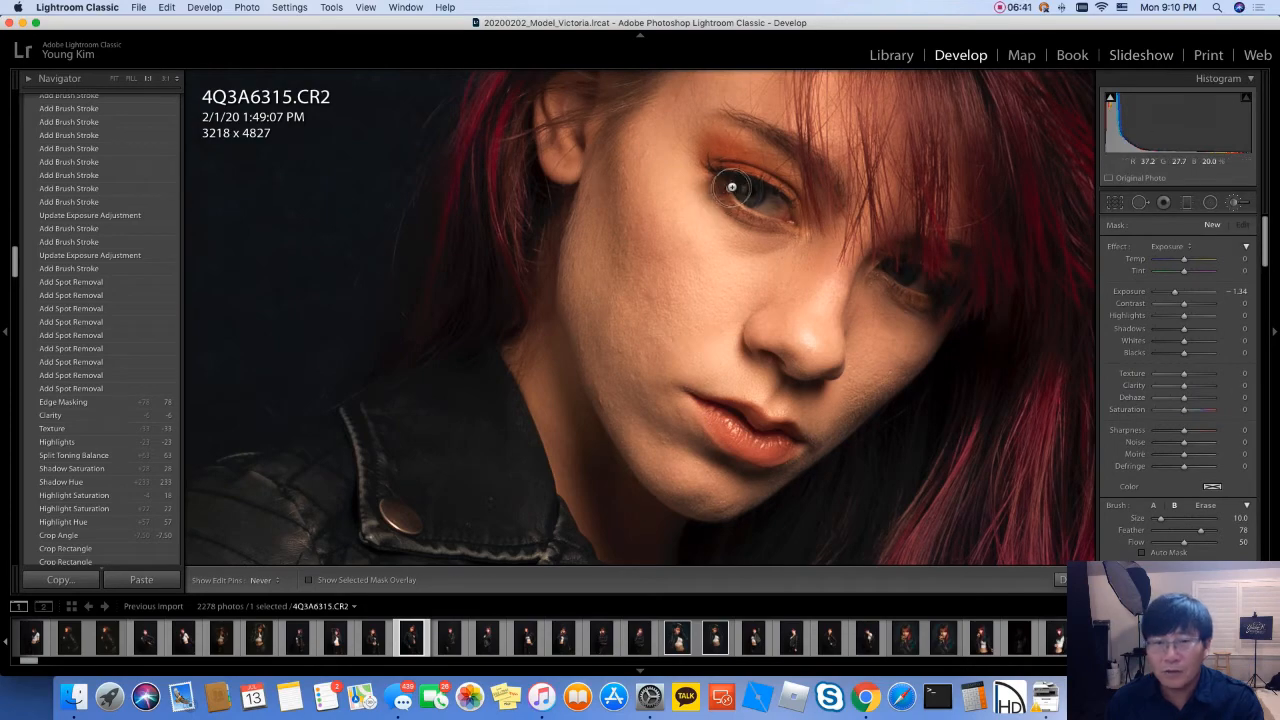
Step: Paint over the iris of the better-lit eye with a size 7 brush and set the mask's Exposure to 1.17
{"action": "scroll", "coordinate": [744, 186], "scroll_direction": "down", "scroll_amount": 3}
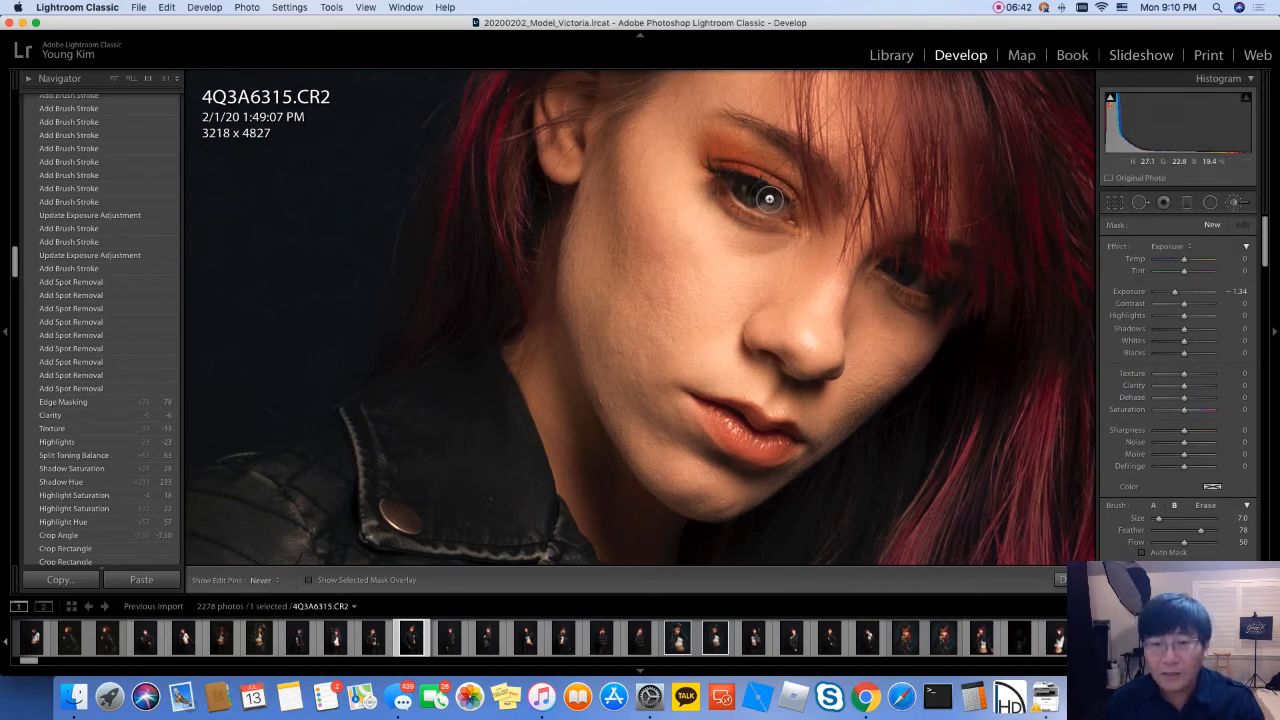
{"action": "key", "text": "z"}
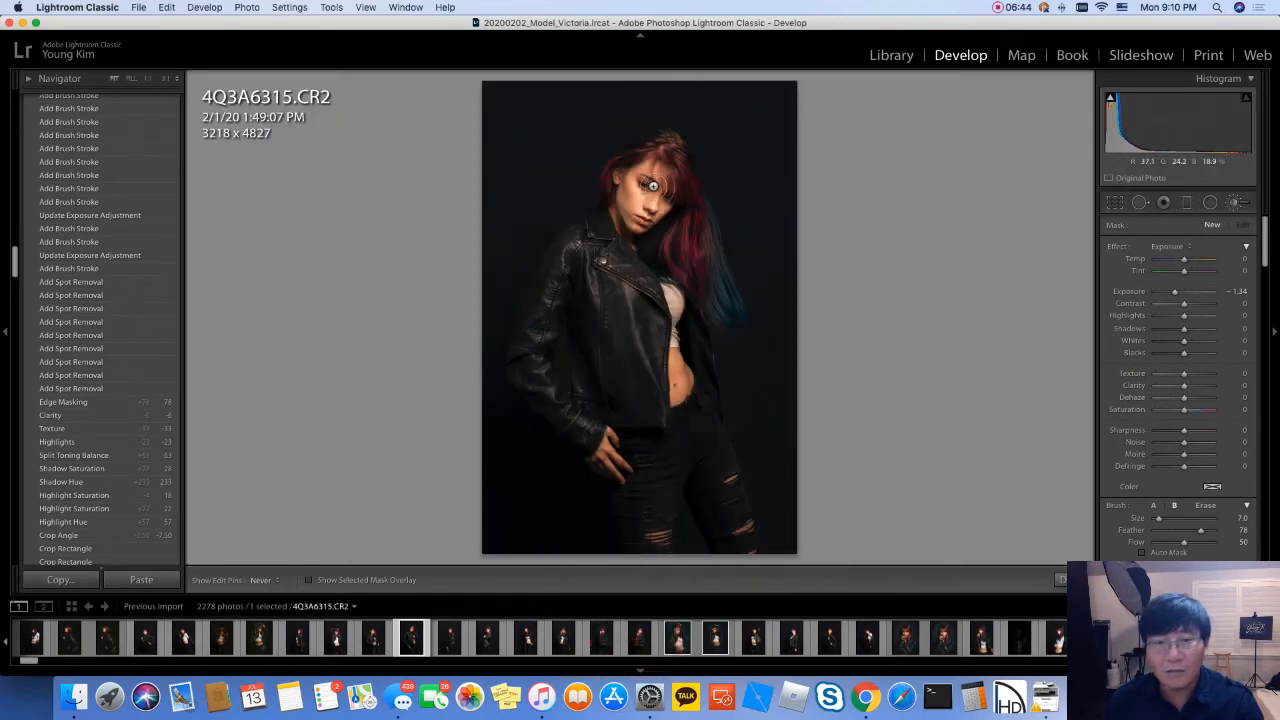
{"action": "key", "text": "z"}
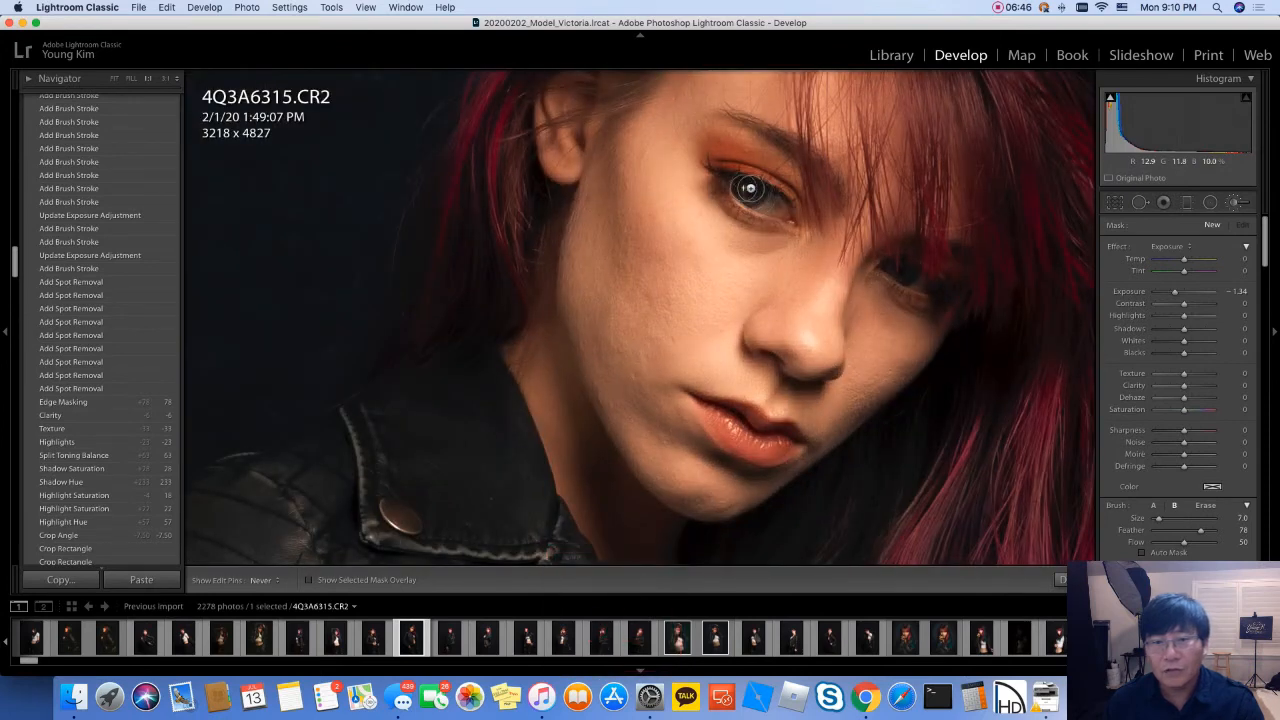
{"action": "left_click", "coordinate": [776, 197]}
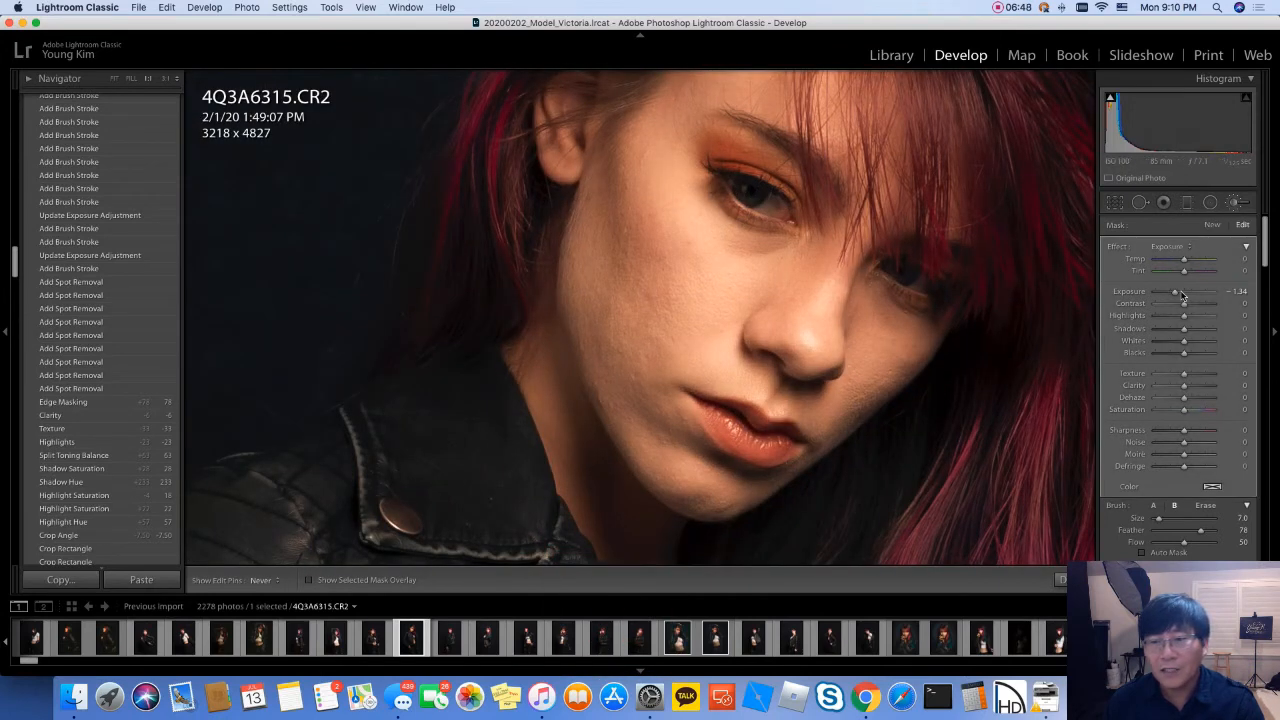
{"action": "left_click_drag", "start_coordinate": [1176, 292], "coordinate": [1192, 293]}
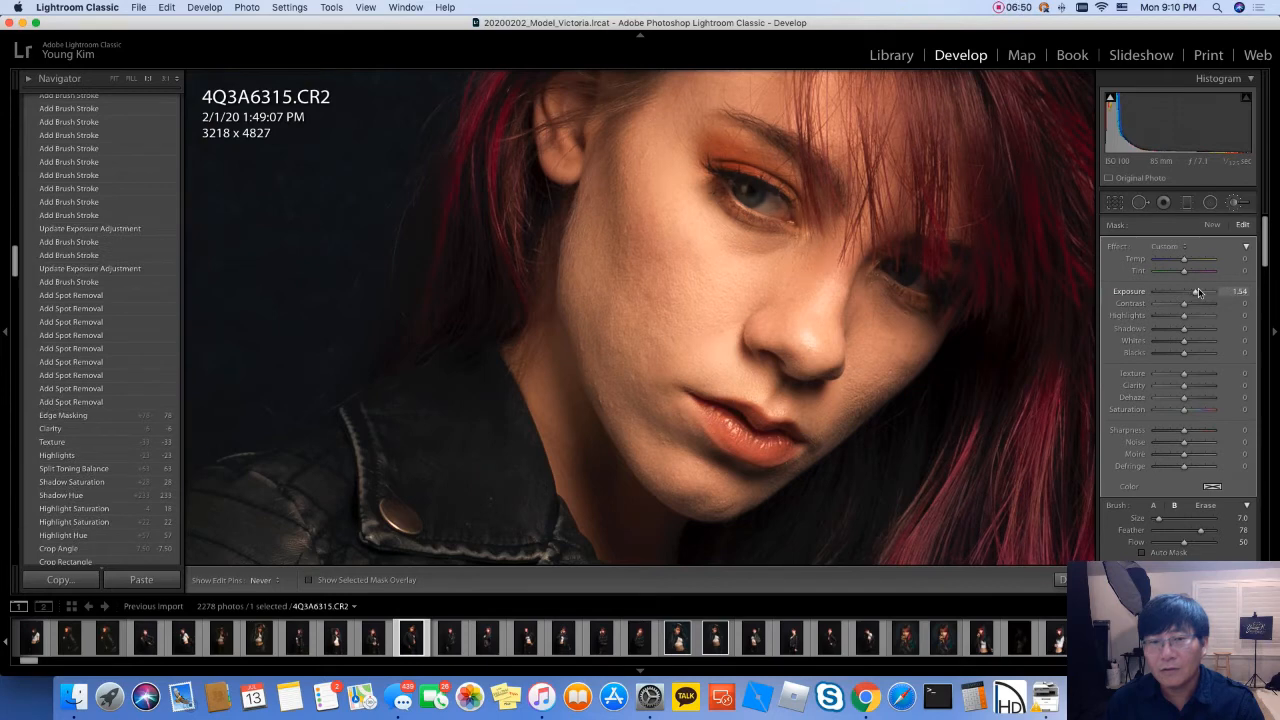
{"action": "left_click_drag", "start_coordinate": [1199, 292], "coordinate": [1193, 292]}
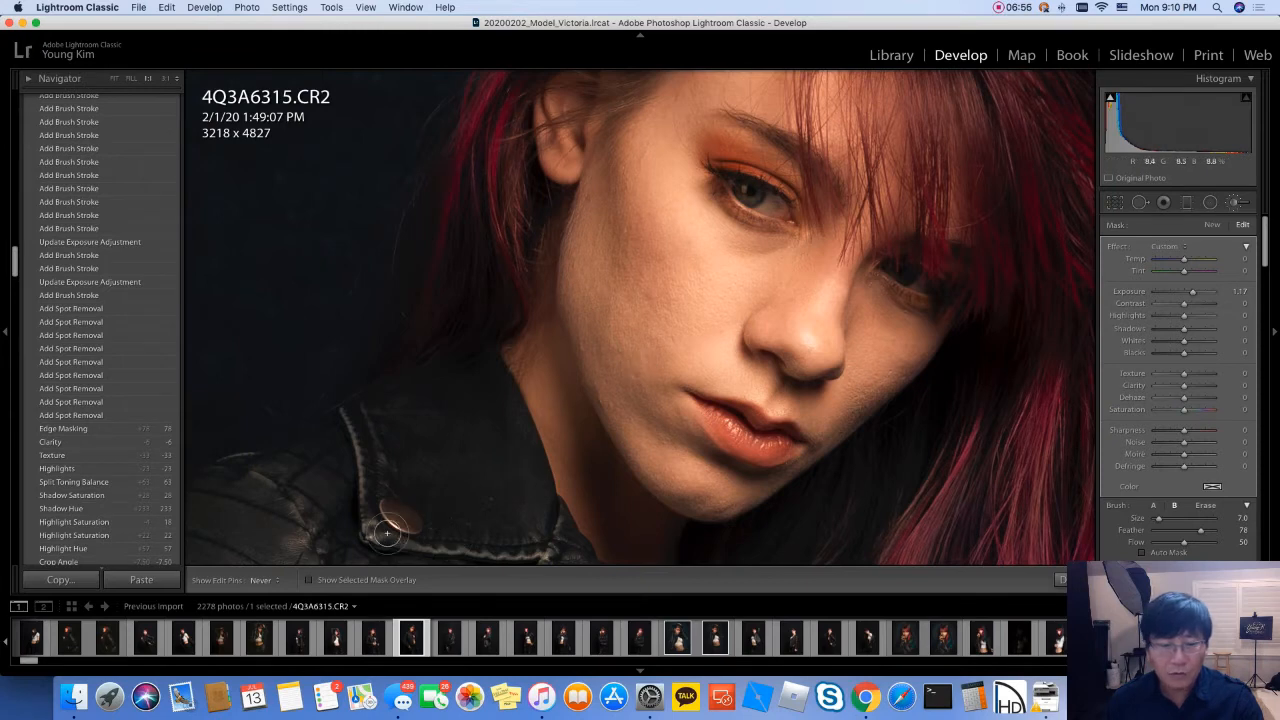
Step: Toggle the selected mask overlay to check which part of the eye is painted
{"action": "left_click", "coordinate": [309, 580]}
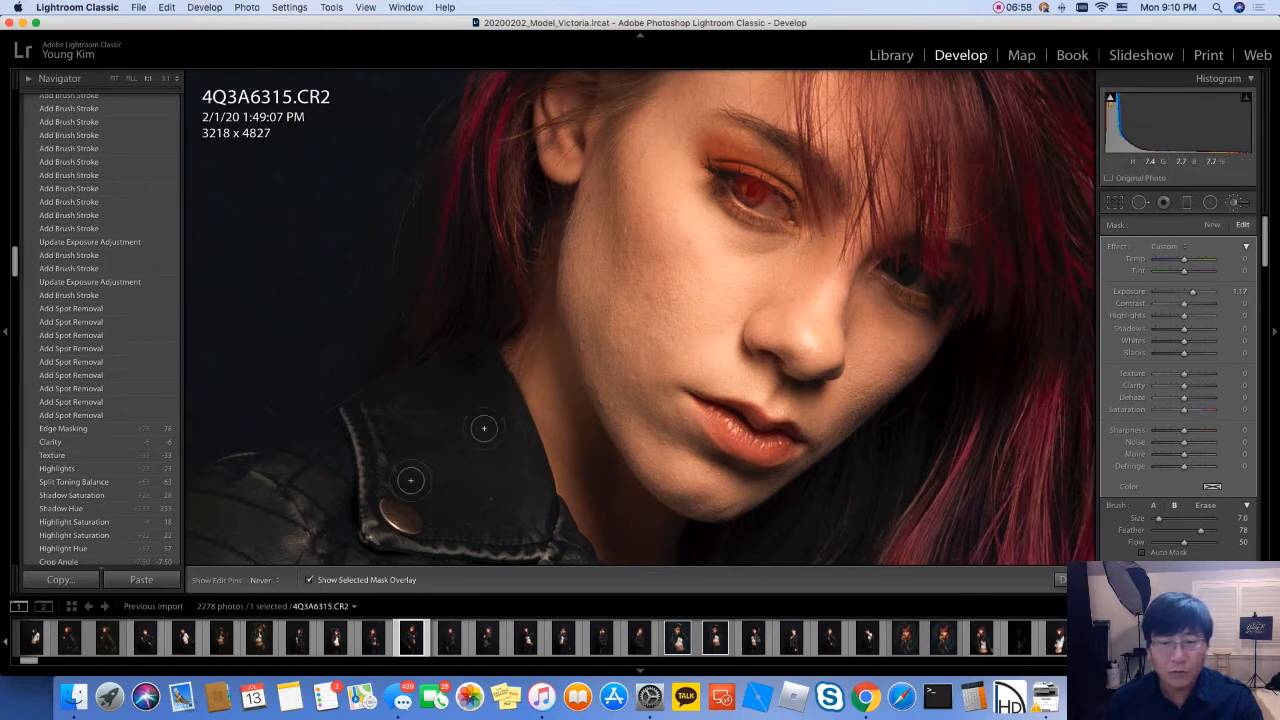
{"action": "key", "text": "o"}
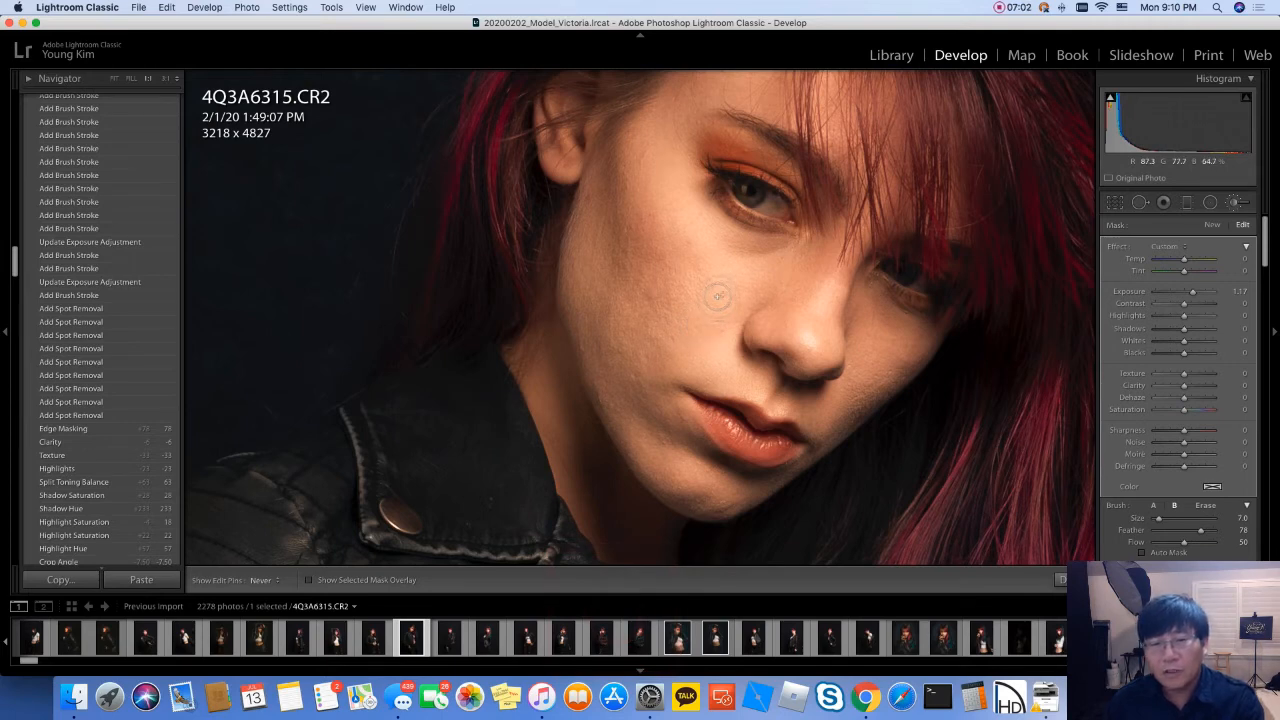
{"action": "key", "text": "o"}
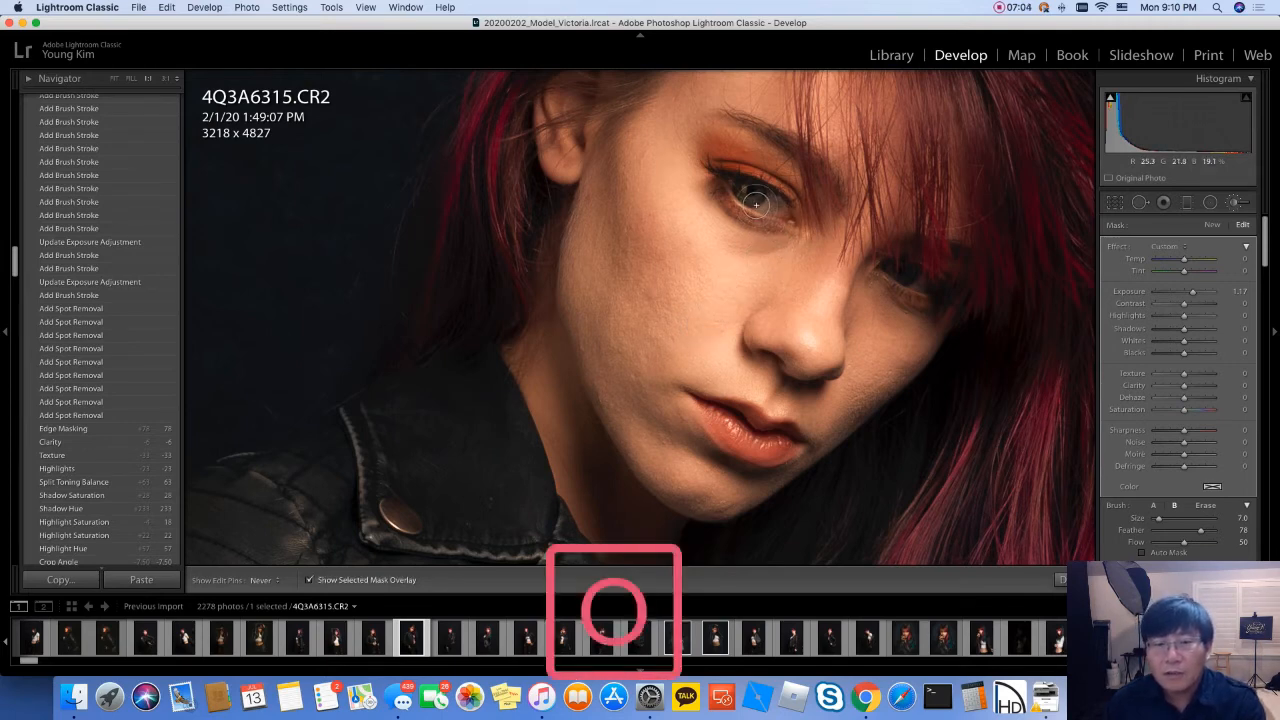
Step: Try an extra stroke over the iris with a smaller size 4 brush, and undo it
{"action": "scroll", "coordinate": [747, 193], "scroll_direction": "down", "scroll_amount": 1}
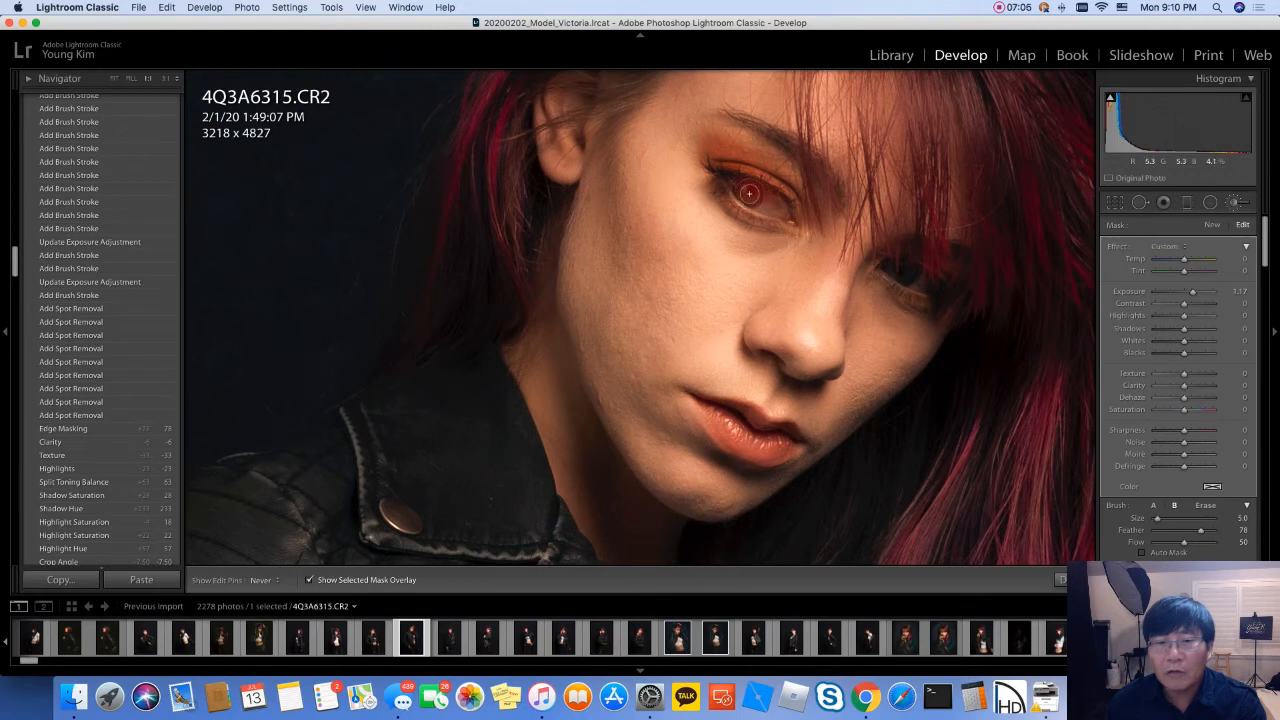
{"action": "left_click", "coordinate": [750, 197]}
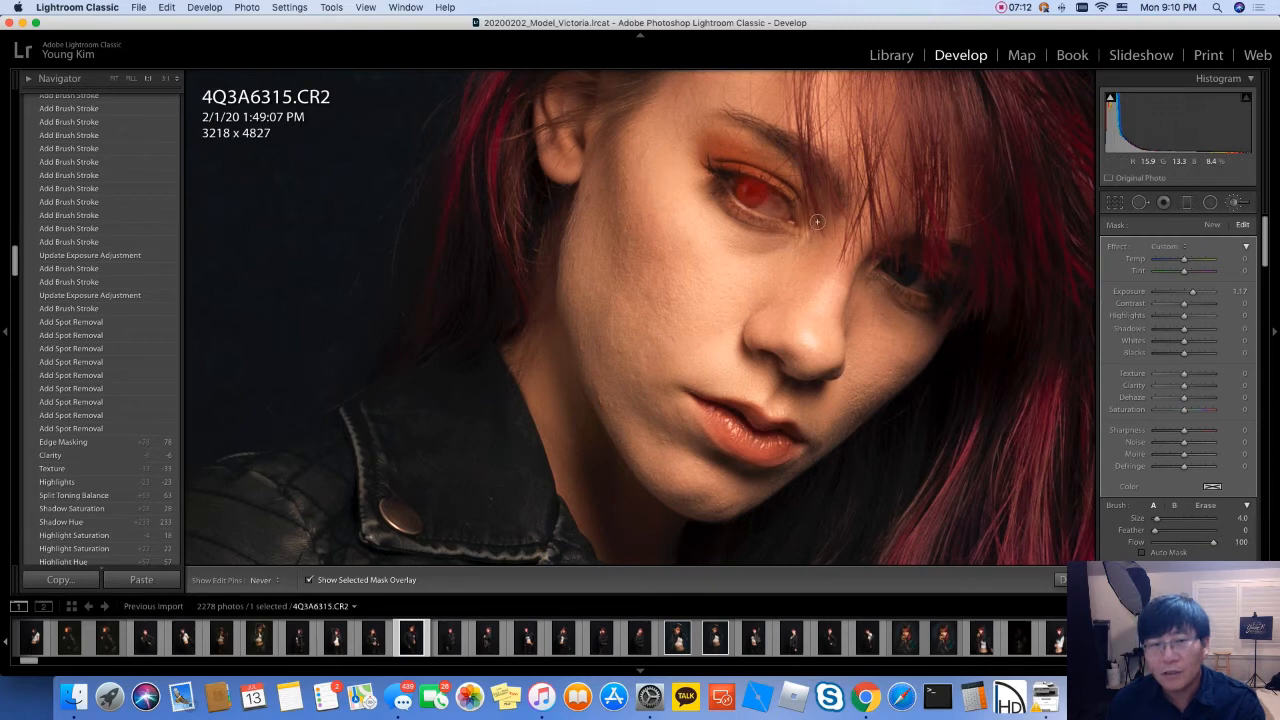
{"action": "key", "text": "super+z"}
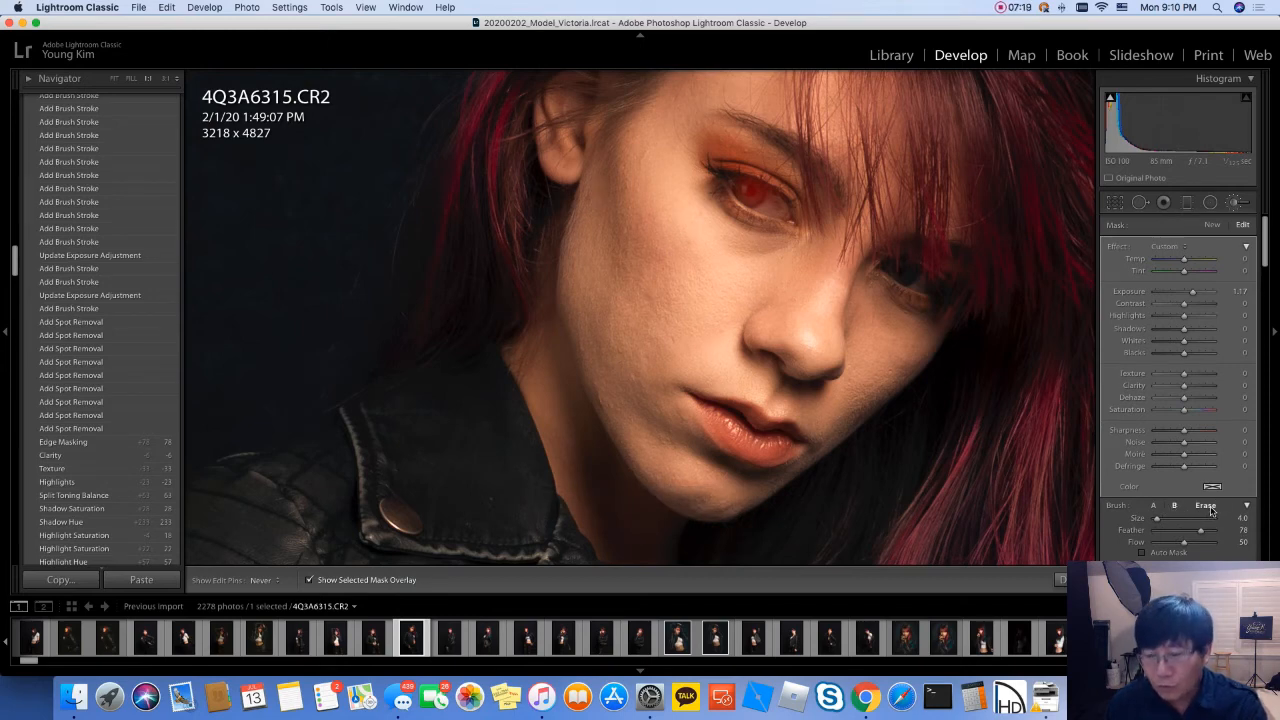
Step: Erase the mask around the upper eyelid with the brush at size 6, Feather 33 and Flow 76, and hide the overlay
{"action": "left_click", "coordinate": [1206, 506]}
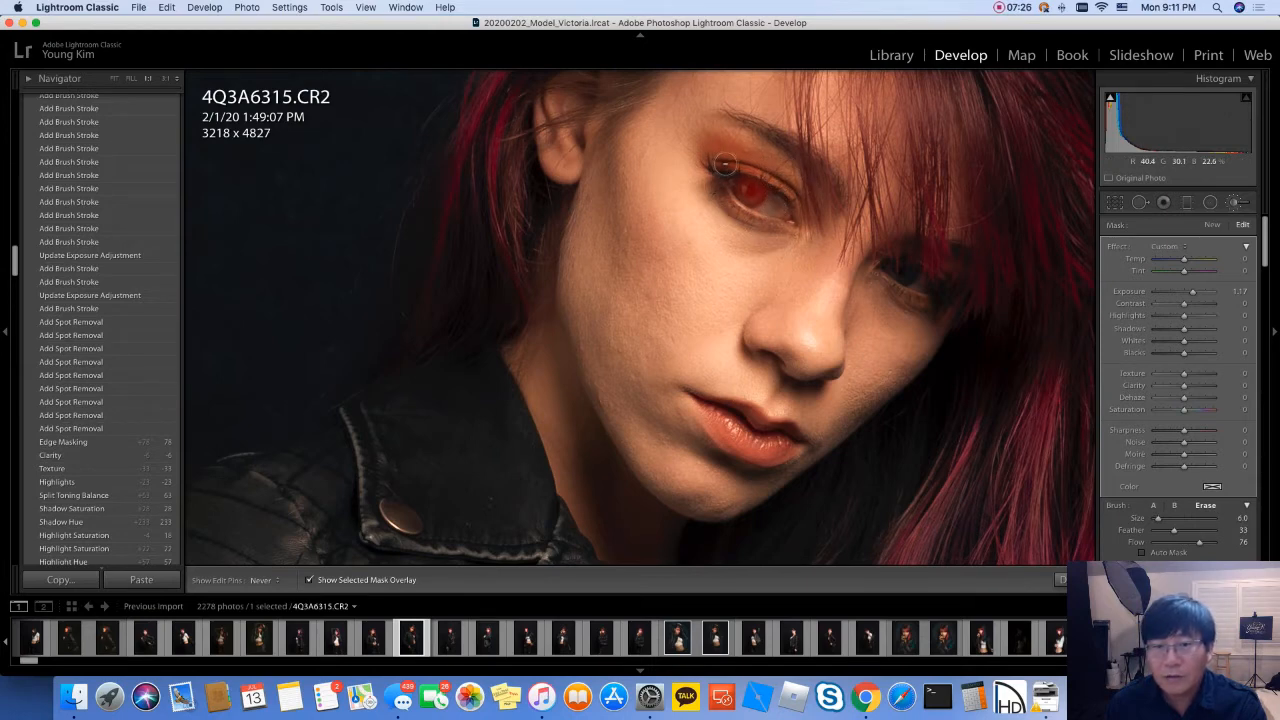
{"action": "left_click_drag", "start_coordinate": [726, 160], "coordinate": [726, 182]}
{"action": "key", "text": "o"}
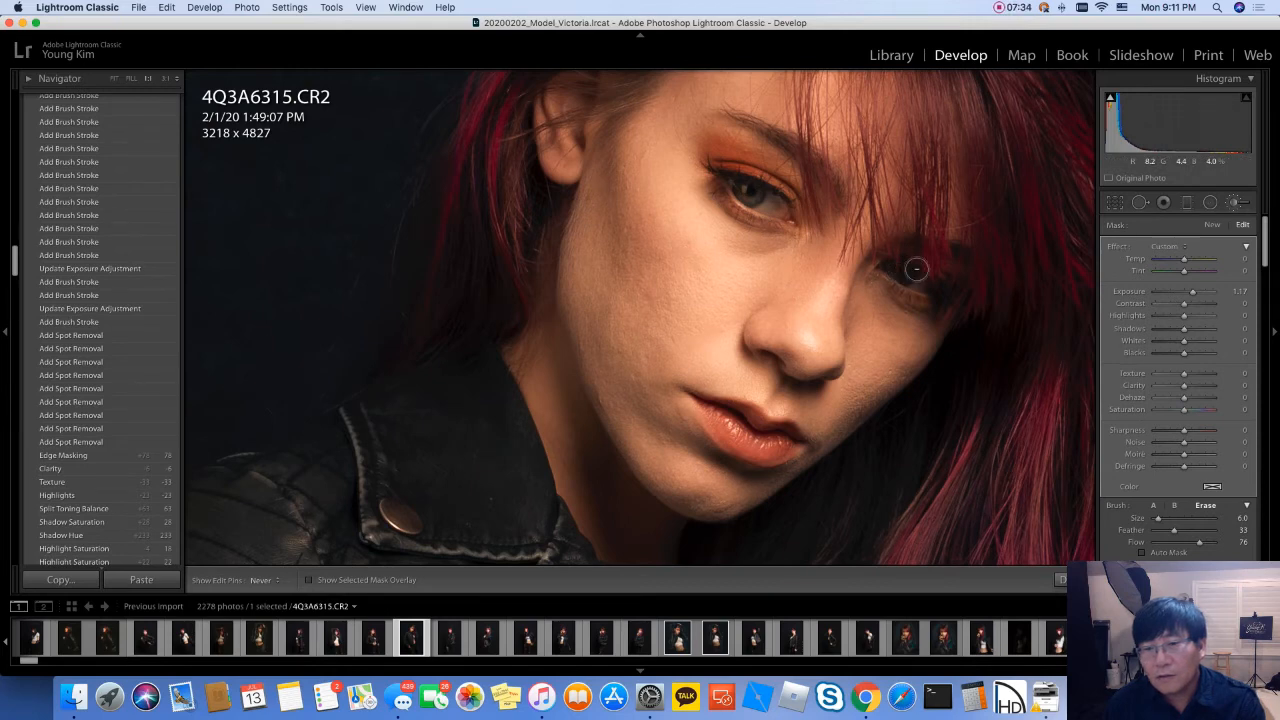
Step: Try an erase stroke over the shaded eye and a higher mask Exposure, and undo both changes
{"action": "left_click_drag", "start_coordinate": [908, 275], "coordinate": [917, 270]}
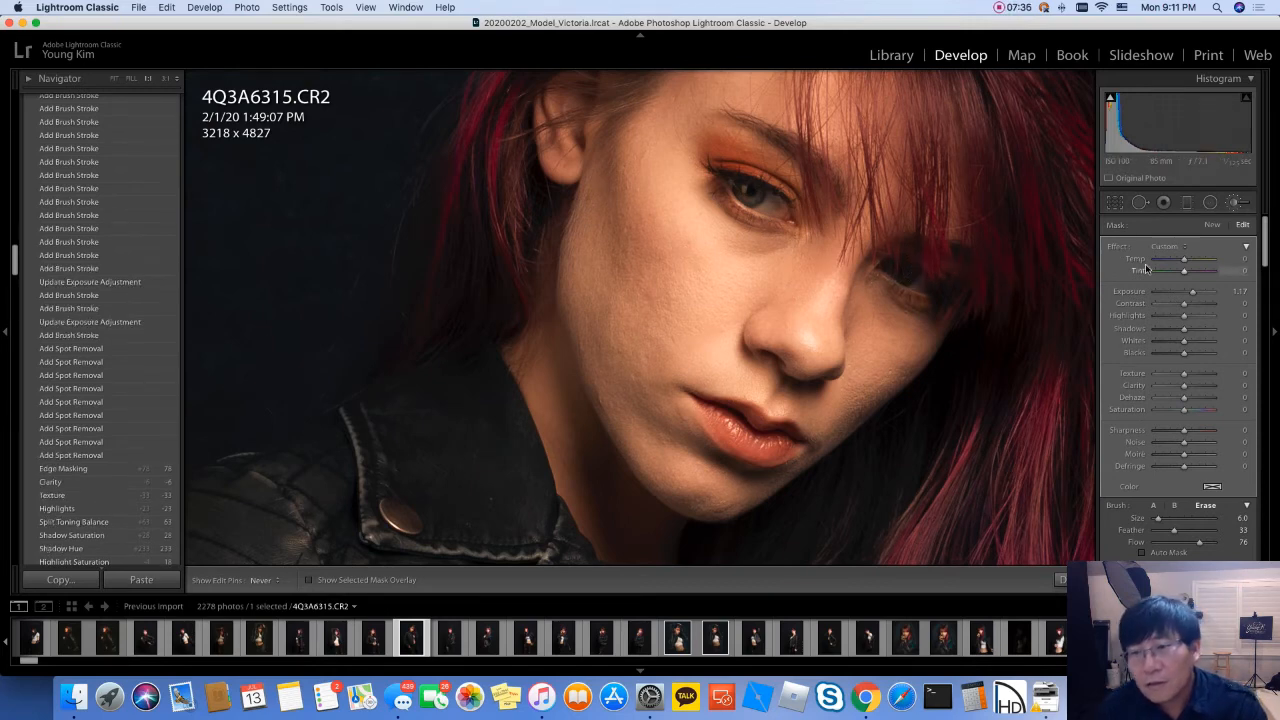
{"action": "left_click_drag", "start_coordinate": [1206, 294], "coordinate": [1212, 295]}
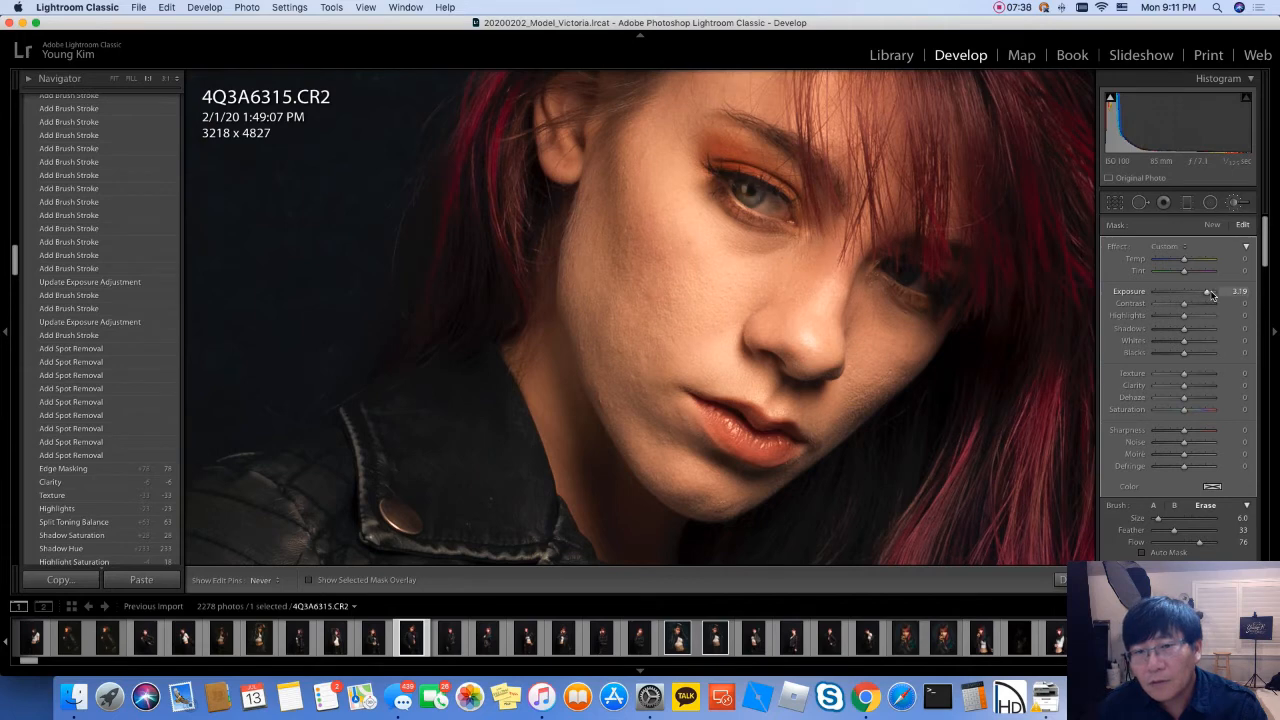
{"action": "key", "text": "super+z"}
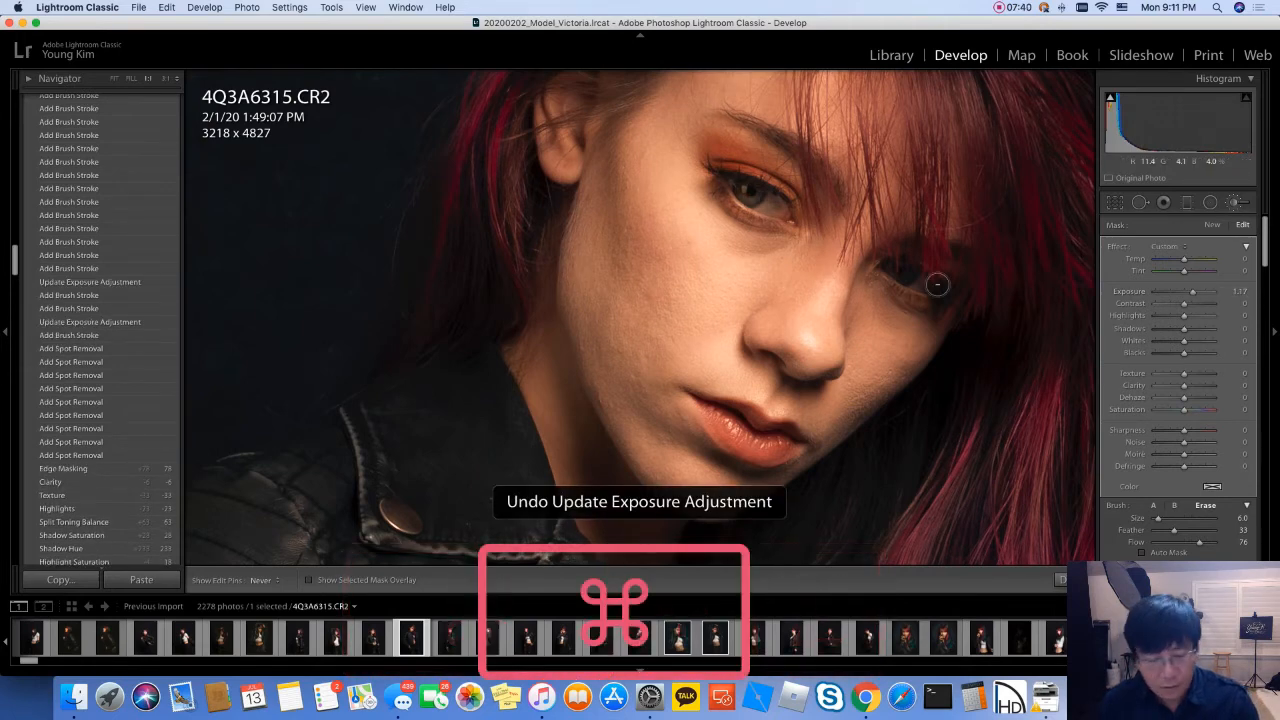
{"action": "key", "text": "super+z"}
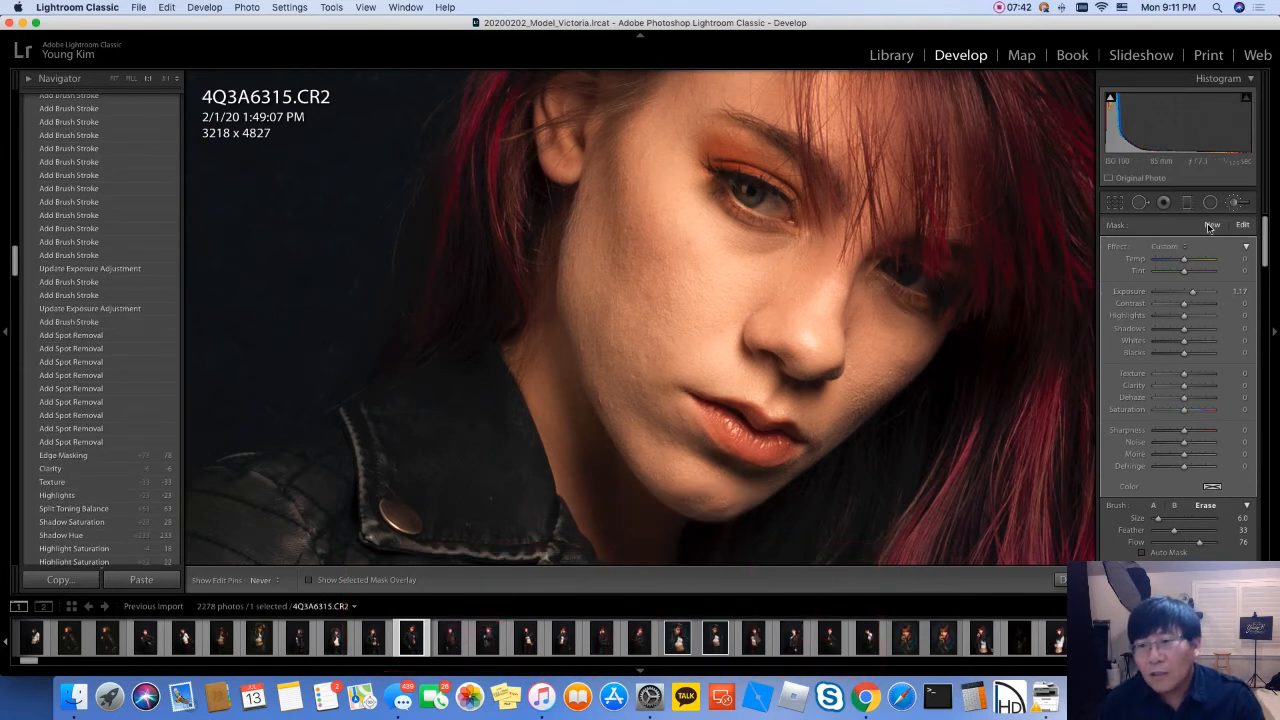
Step: Create a new brush mask with Exposure 2.89 and brighten a small spot on the better-lit eye's iris with a size 2 brush
{"action": "left_click", "coordinate": [1211, 225]}
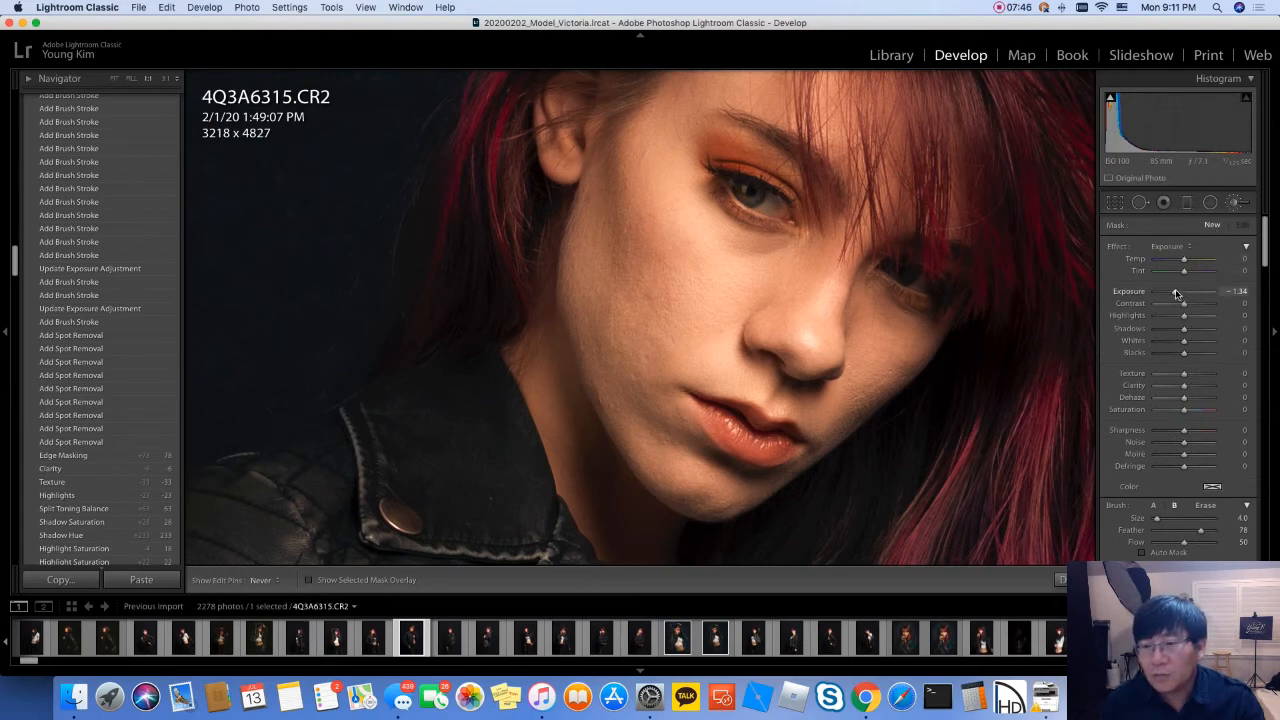
{"action": "left_click_drag", "start_coordinate": [1198, 293], "coordinate": [1206, 293]}
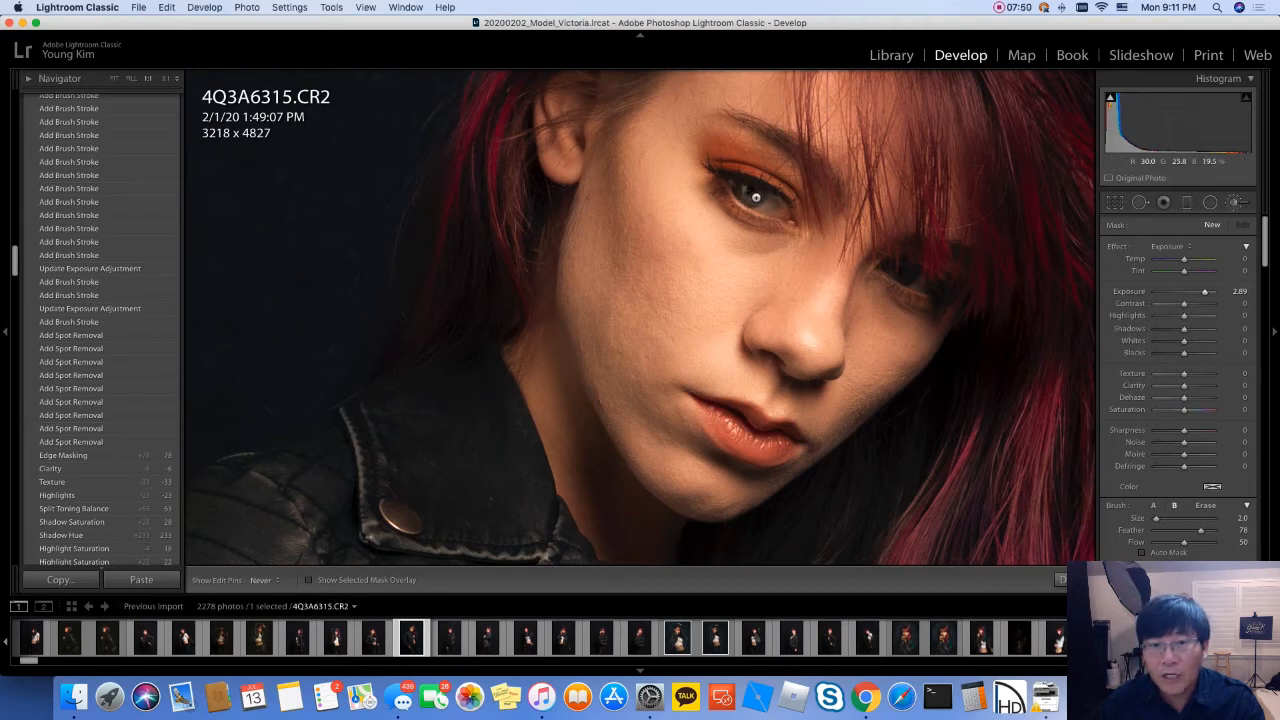
{"action": "left_click", "coordinate": [758, 194]}
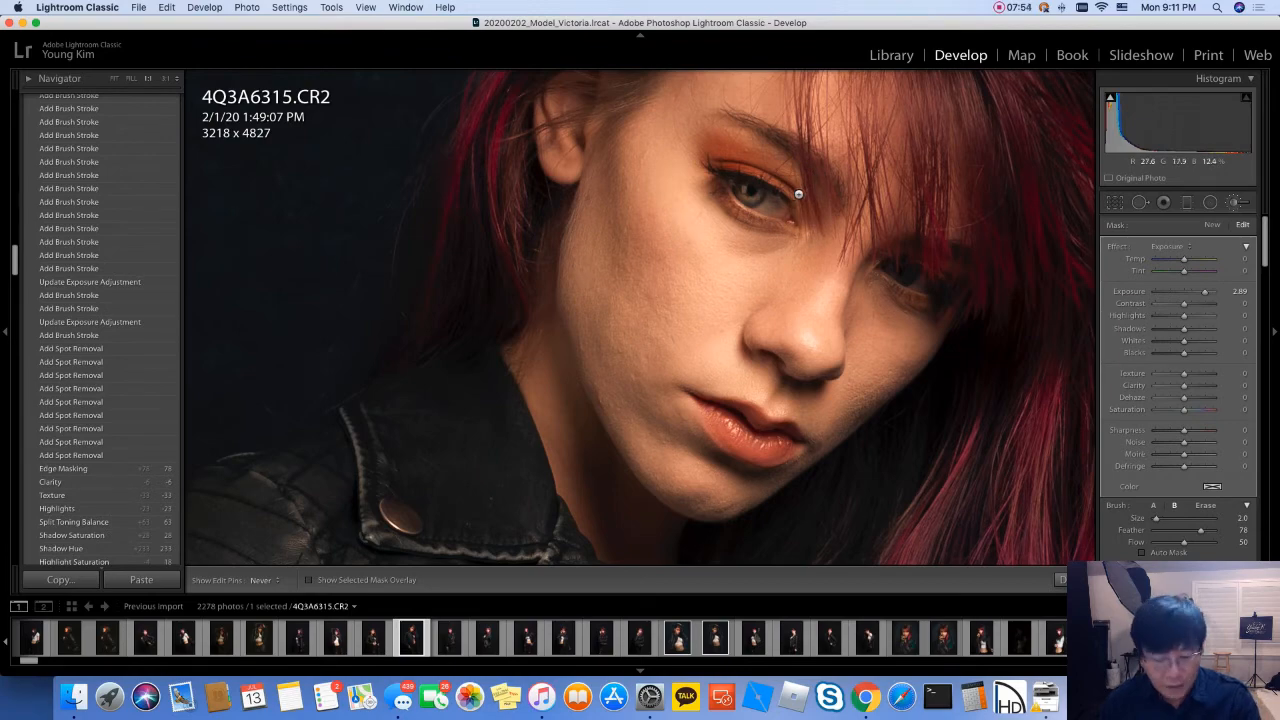
{"action": "key", "text": "z"}
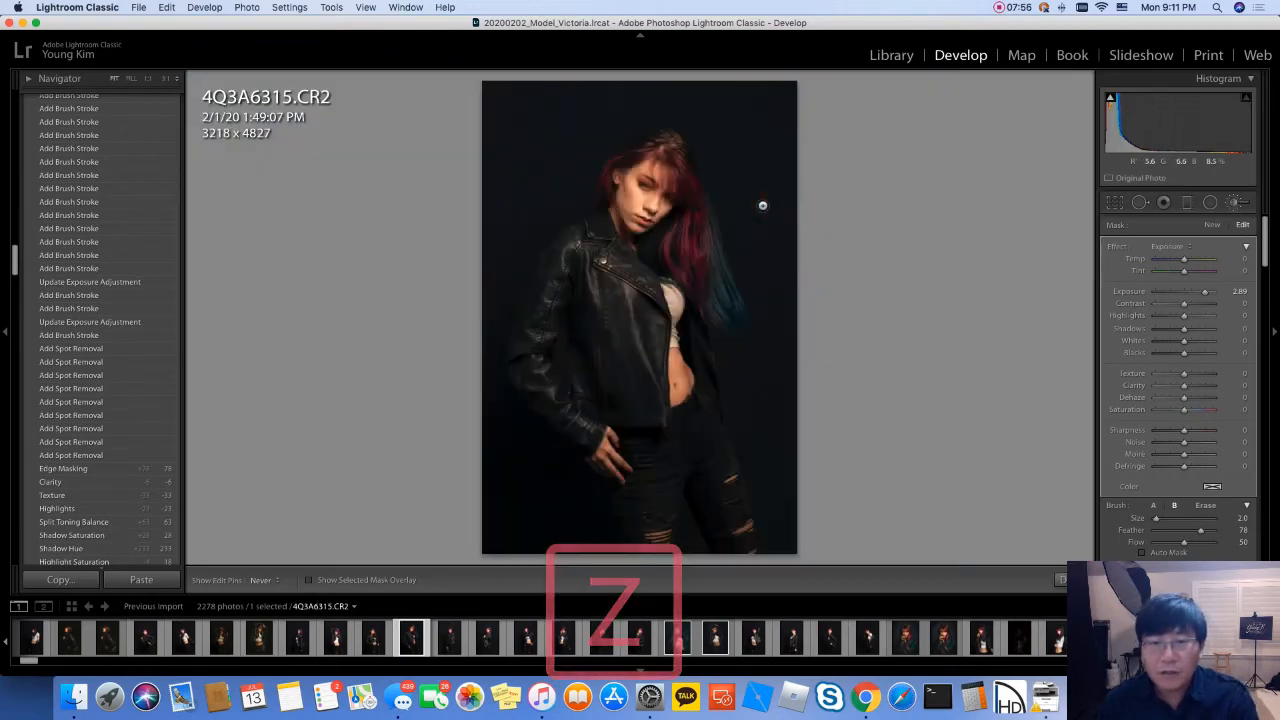
{"action": "key", "text": "z"}
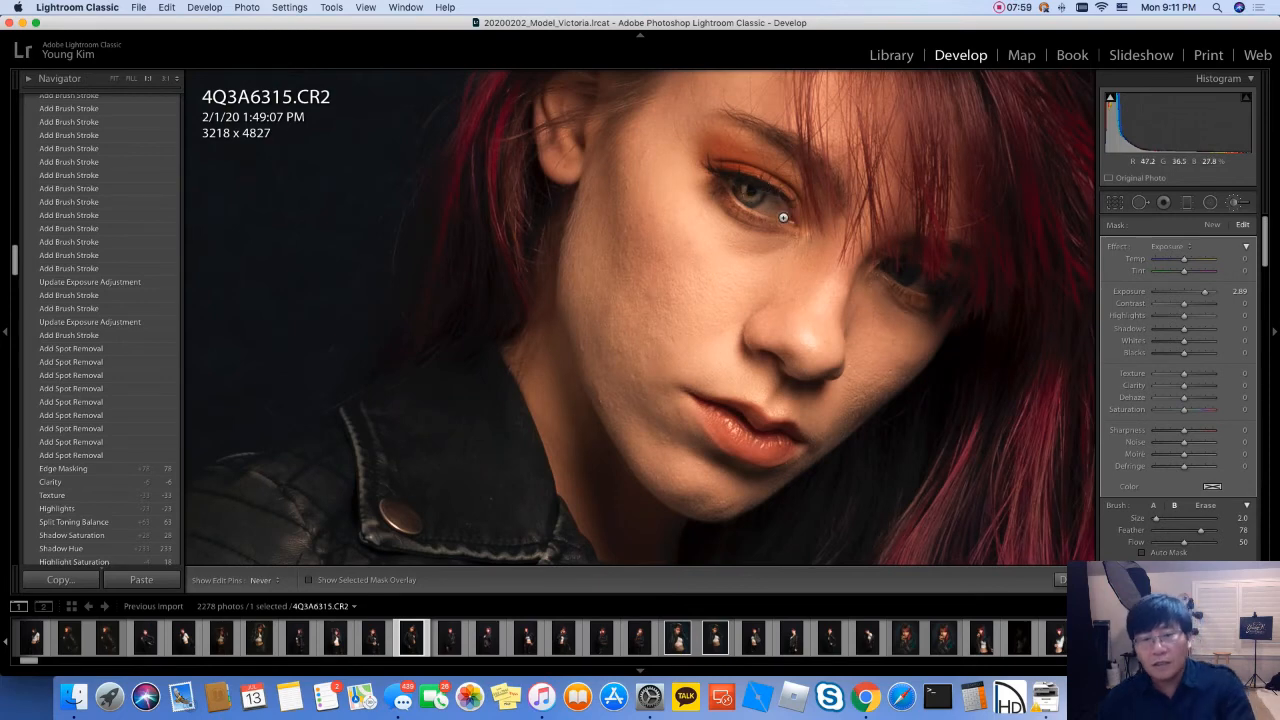
Step: Create a new brush mask with Exposure 1.57 and paint over the leather jacket's shoulder, collar, sleeve and front with a small brush
{"action": "key", "text": "z"}
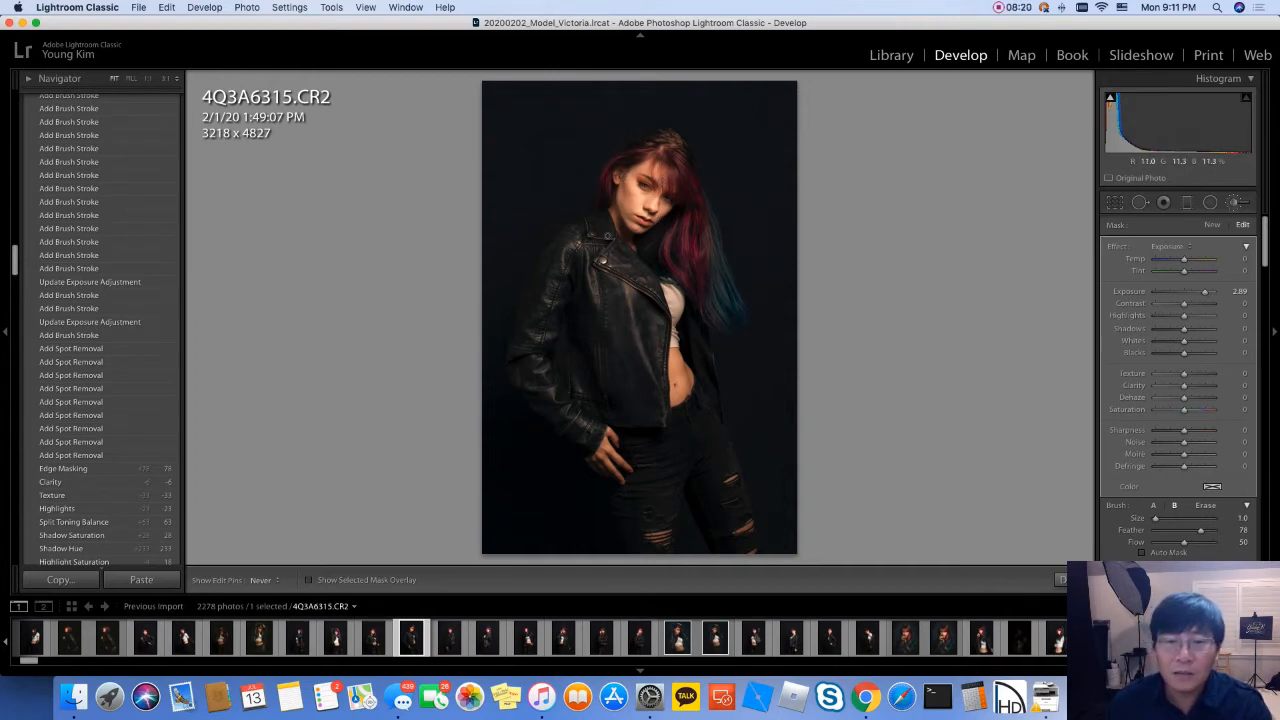
{"action": "left_click", "coordinate": [1212, 225]}
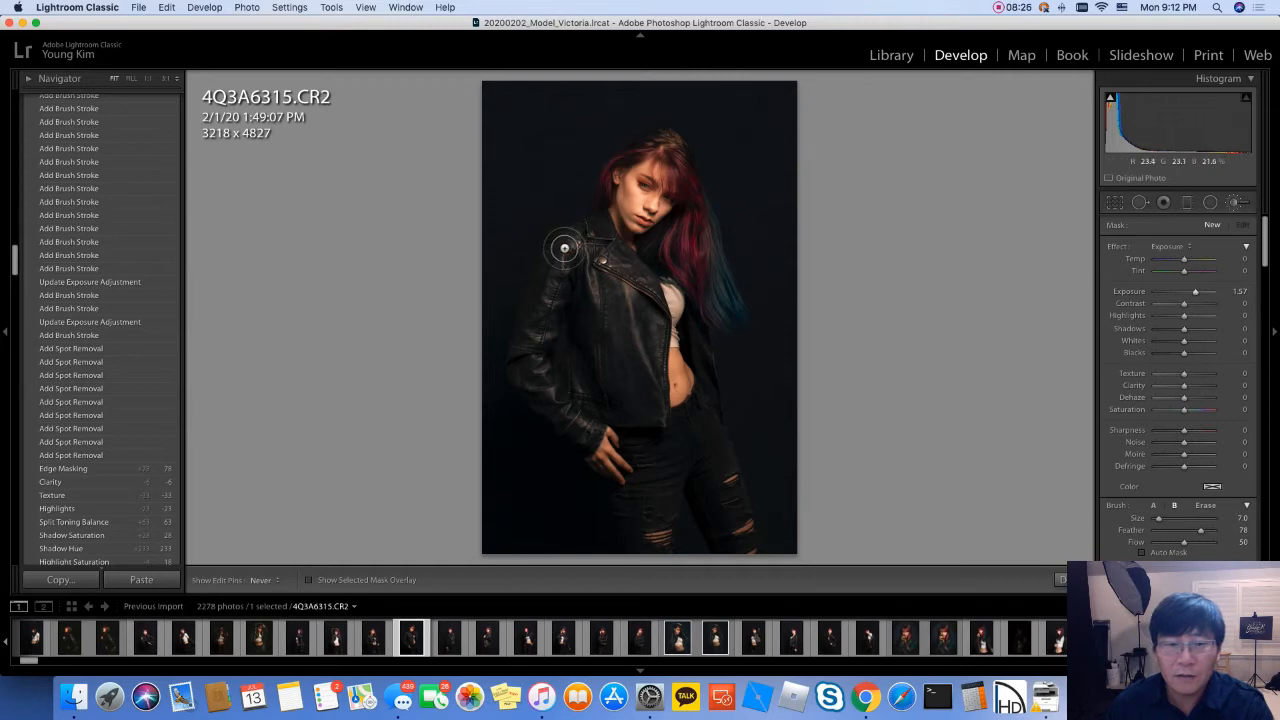
{"action": "key", "text": "bracketleft"}
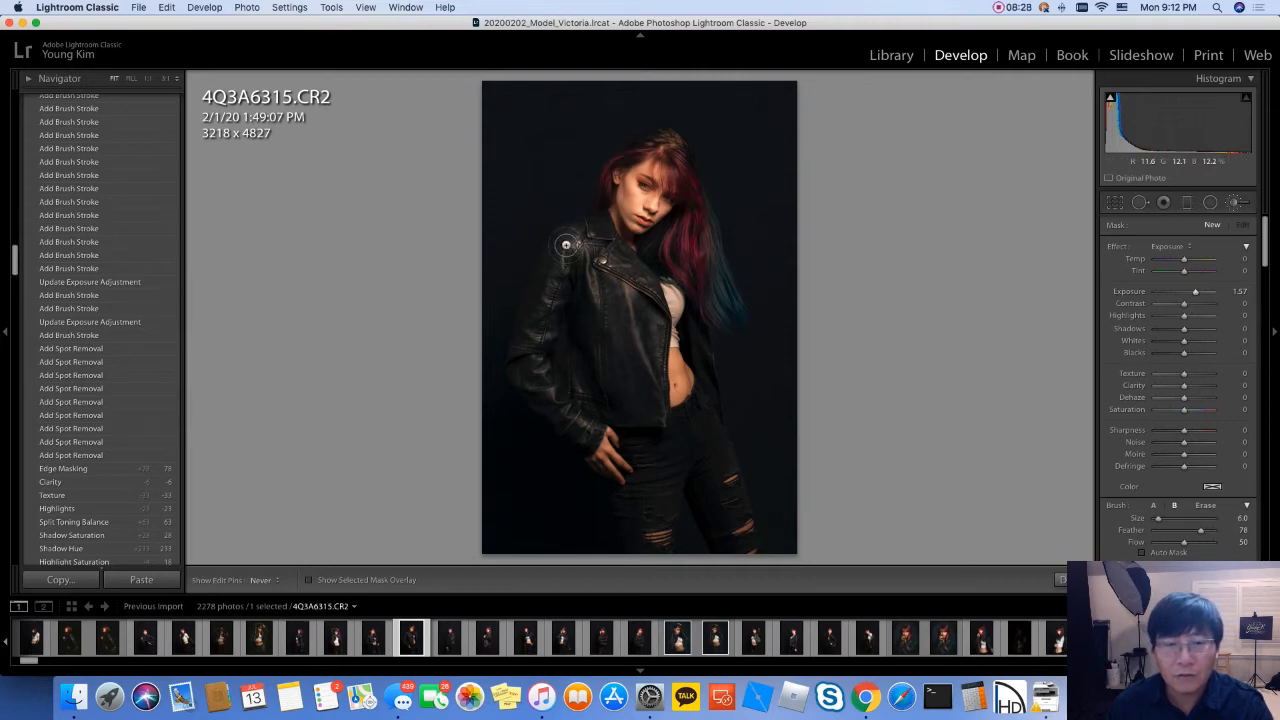
{"action": "left_click_drag", "start_coordinate": [554, 278], "coordinate": [603, 227]}
{"action": "left_click_drag", "start_coordinate": [607, 231], "coordinate": [619, 209]}
{"action": "left_click_drag", "start_coordinate": [617, 277], "coordinate": [630, 315]}
{"action": "scroll", "coordinate": [646, 334], "scroll_direction": "down", "scroll_amount": 5}
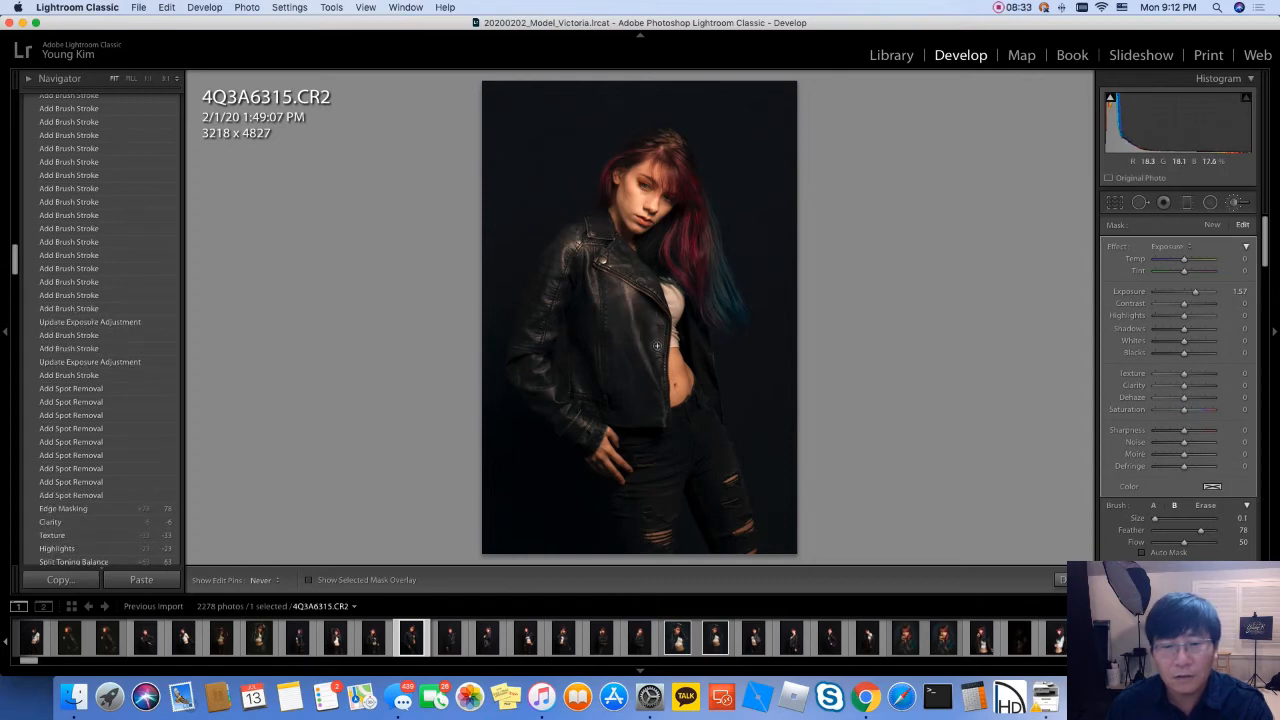
{"action": "mouse_move", "coordinate": [550, 291]}
{"action": "left_mouse_down"}
{"action": "mouse_move", "coordinate": [537, 355]}
{"action": "mouse_move", "coordinate": [555, 407]}
{"action": "mouse_move", "coordinate": [580, 427]}
{"action": "left_mouse_up"}
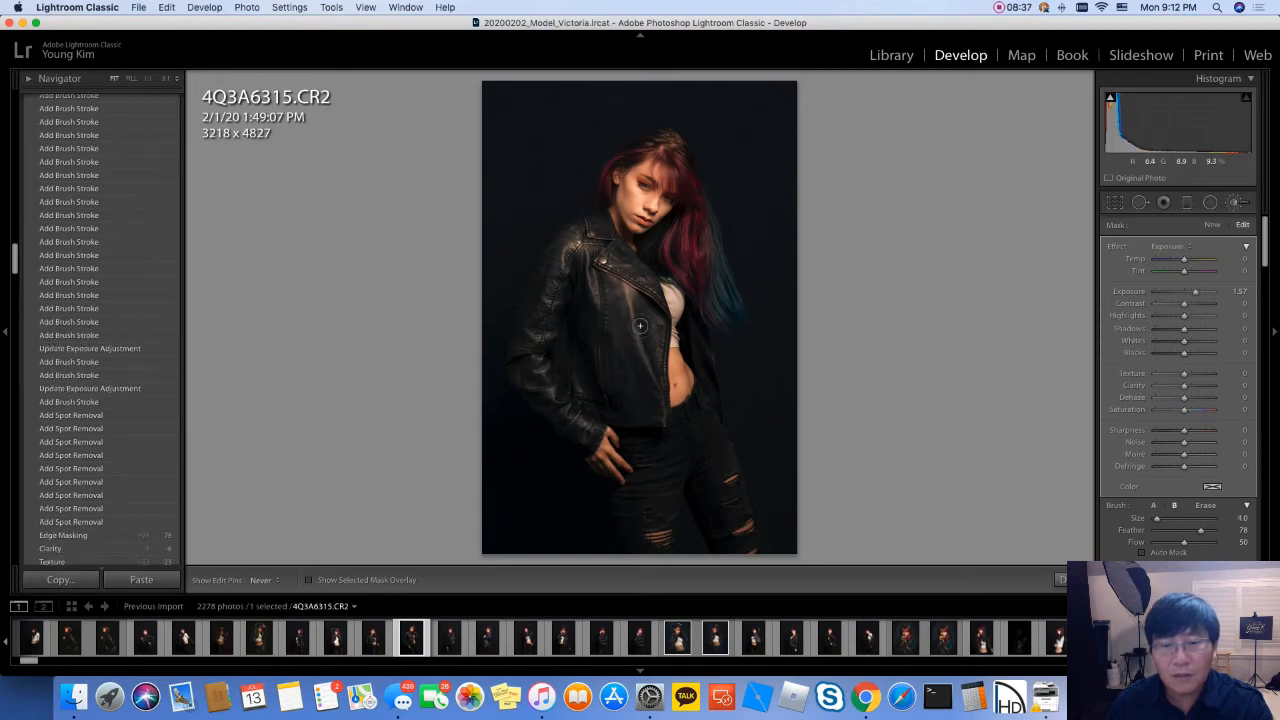
{"action": "mouse_move", "coordinate": [656, 308]}
{"action": "left_mouse_down"}
{"action": "mouse_move", "coordinate": [658, 362]}
{"action": "mouse_move", "coordinate": [690, 363]}
{"action": "mouse_move", "coordinate": [677, 355]}
{"action": "mouse_move", "coordinate": [687, 397]}
{"action": "left_mouse_up"}
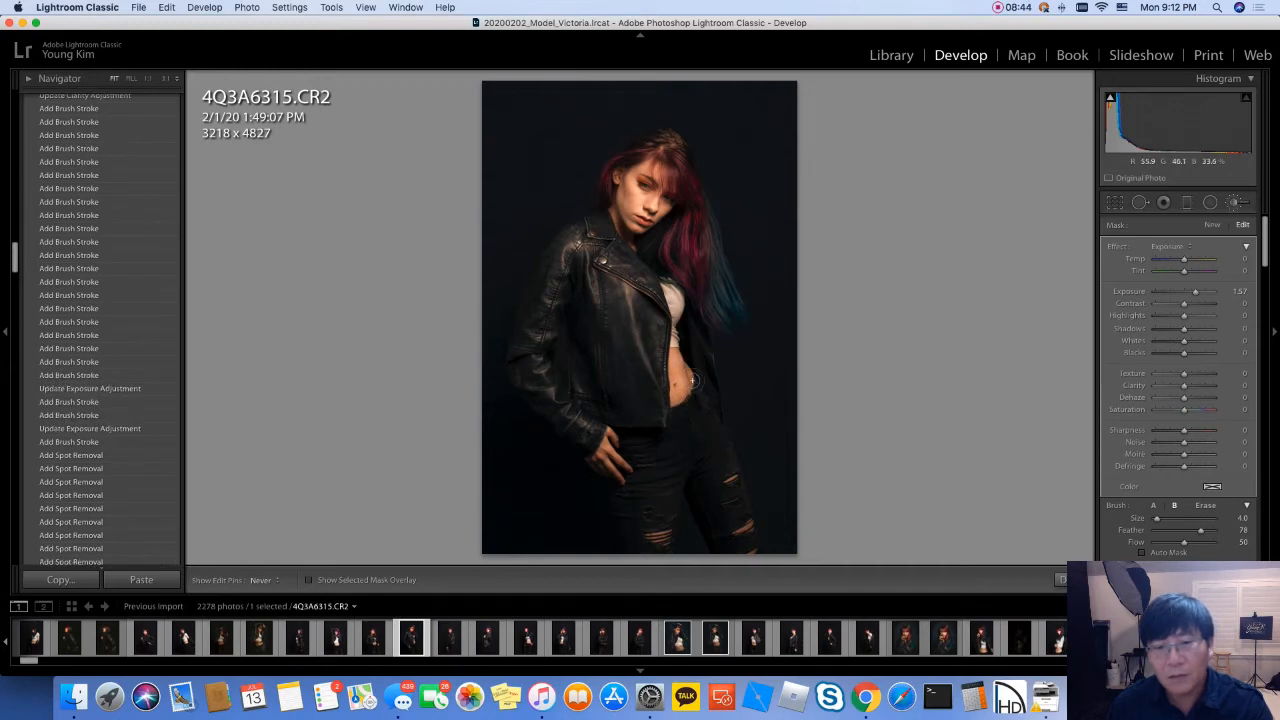
Step: Brighten the blue hair ends and the crown of the hair with the size 4 brush, undoing the last stroke
{"action": "mouse_move", "coordinate": [723, 277]}
{"action": "left_mouse_down"}
{"action": "mouse_move", "coordinate": [688, 225]}
{"action": "mouse_move", "coordinate": [673, 241]}
{"action": "mouse_move", "coordinate": [677, 231]}
{"action": "mouse_move", "coordinate": [680, 263]}
{"action": "mouse_move", "coordinate": [702, 229]}
{"action": "mouse_move", "coordinate": [693, 263]}
{"action": "mouse_move", "coordinate": [721, 276]}
{"action": "left_mouse_up"}
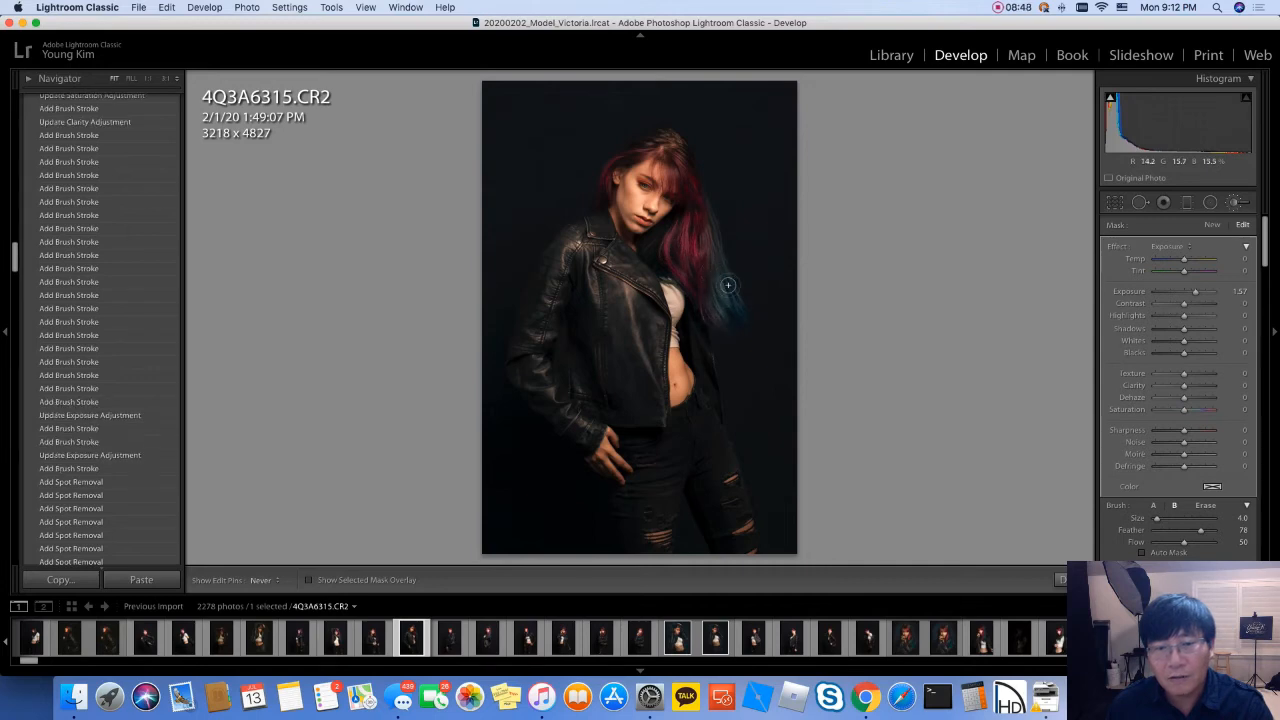
{"action": "left_click_drag", "start_coordinate": [733, 325], "coordinate": [720, 270]}
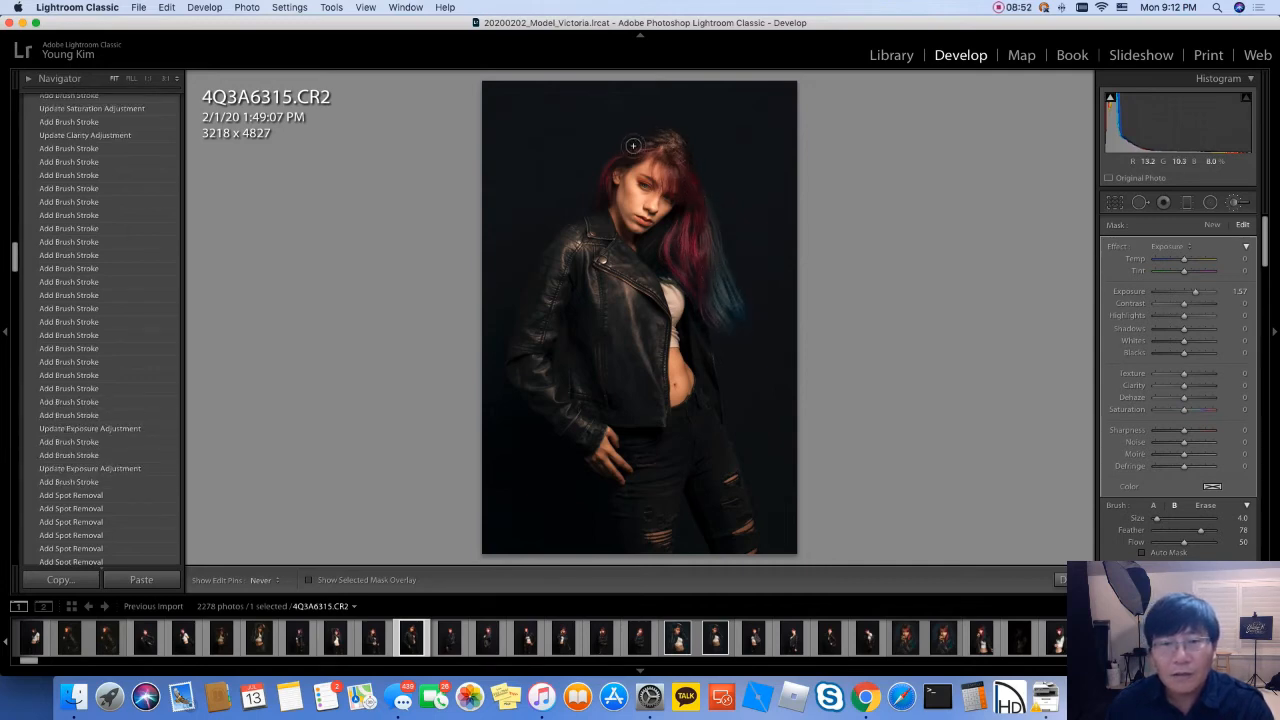
{"action": "mouse_move", "coordinate": [618, 156]}
{"action": "left_mouse_down"}
{"action": "mouse_move", "coordinate": [646, 133]}
{"action": "mouse_move", "coordinate": [618, 157]}
{"action": "mouse_move", "coordinate": [703, 144]}
{"action": "left_mouse_up"}
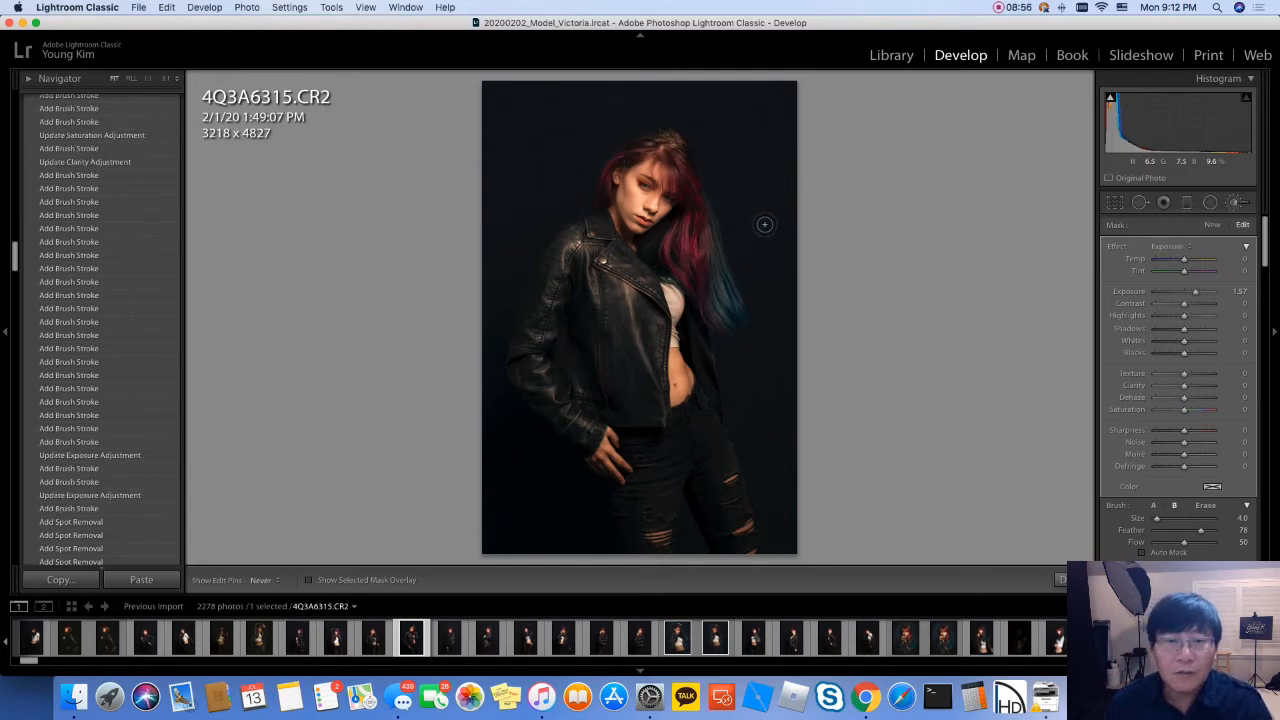
{"action": "key", "text": "super+z"}
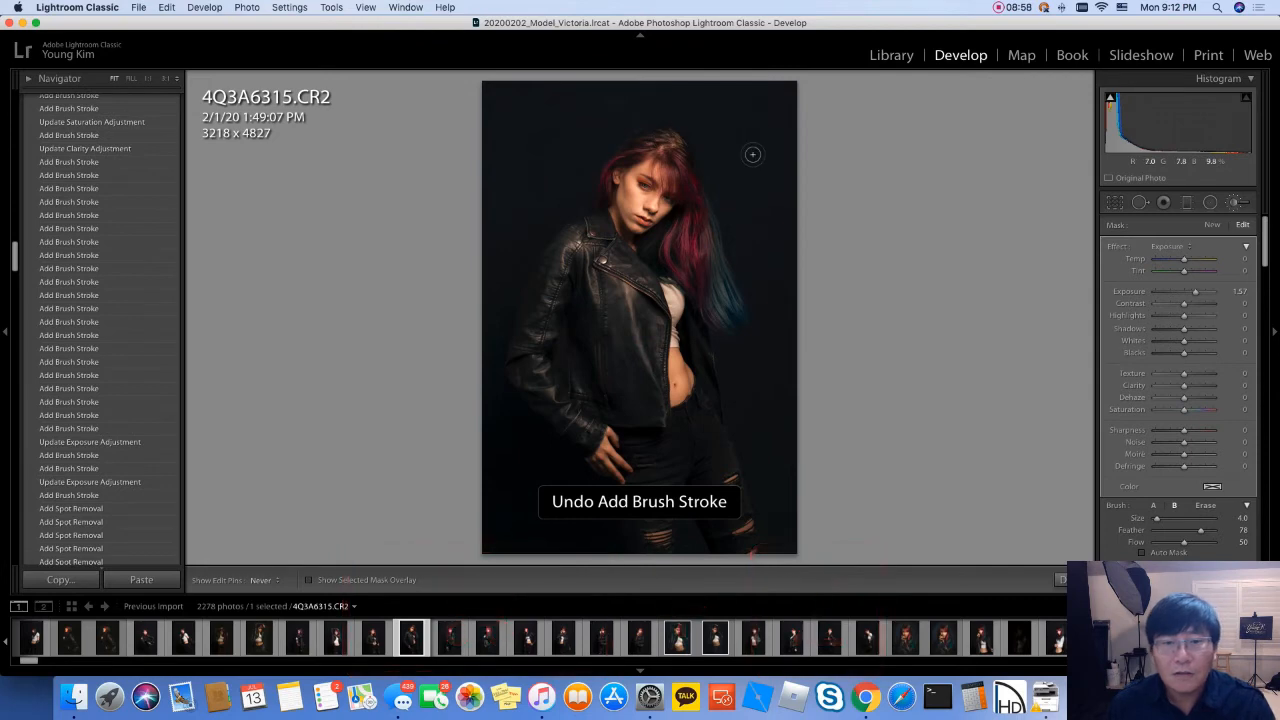
Step: Create a new brush mask, darken the white top with a size 7 brush, and set the mask's Exposure to −2.11
{"action": "left_click", "coordinate": [1215, 226]}
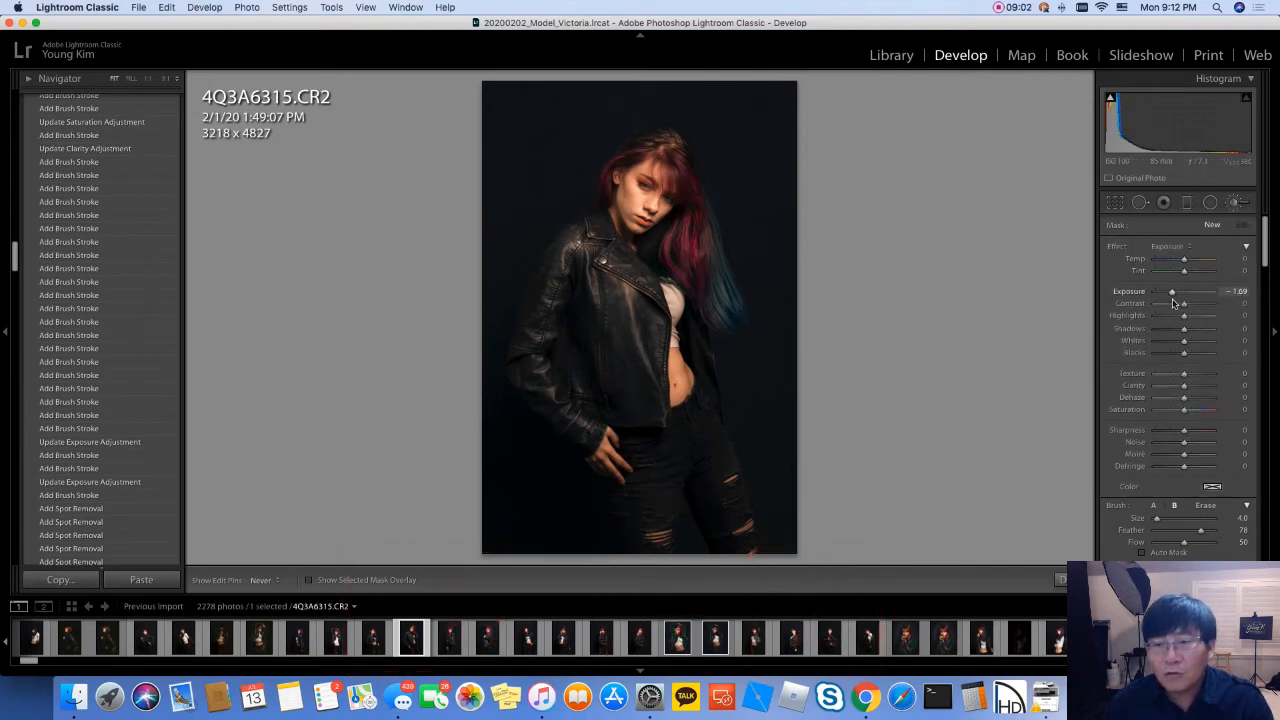
{"action": "left_click_drag", "start_coordinate": [1175, 302], "coordinate": [1171, 302]}
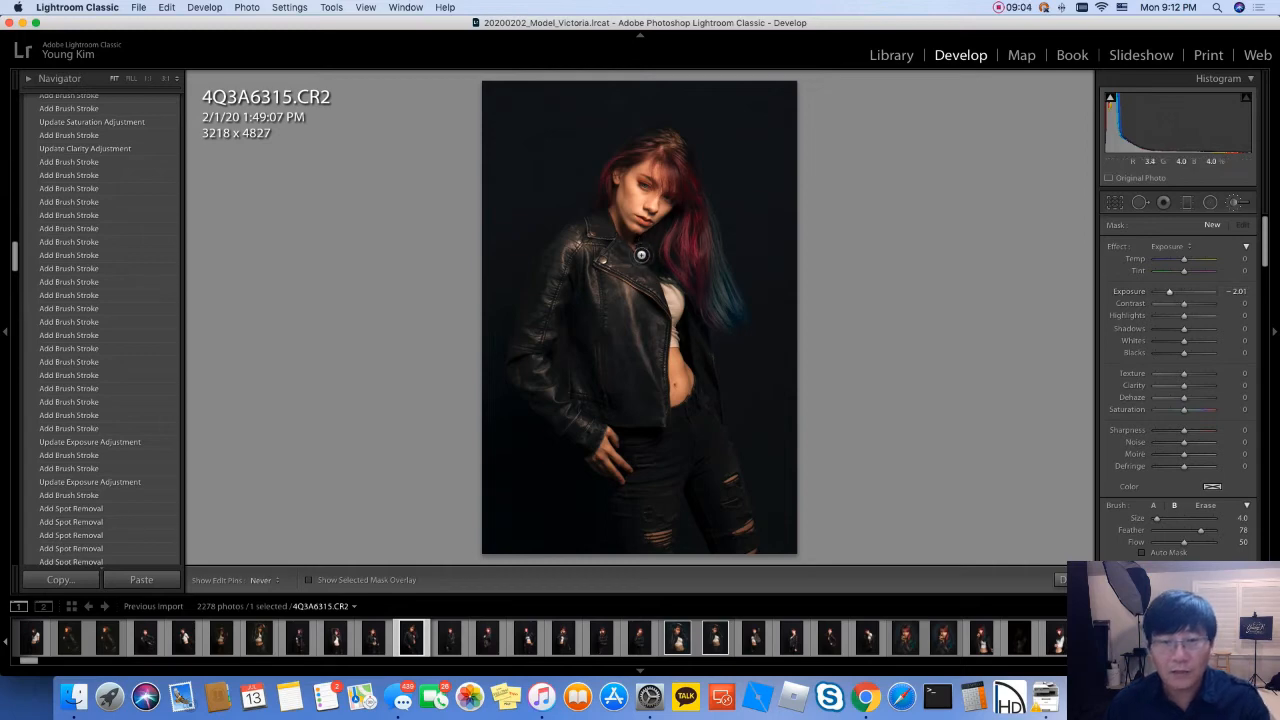
{"action": "key", "text": "]"}
{"action": "key", "text": "]"}
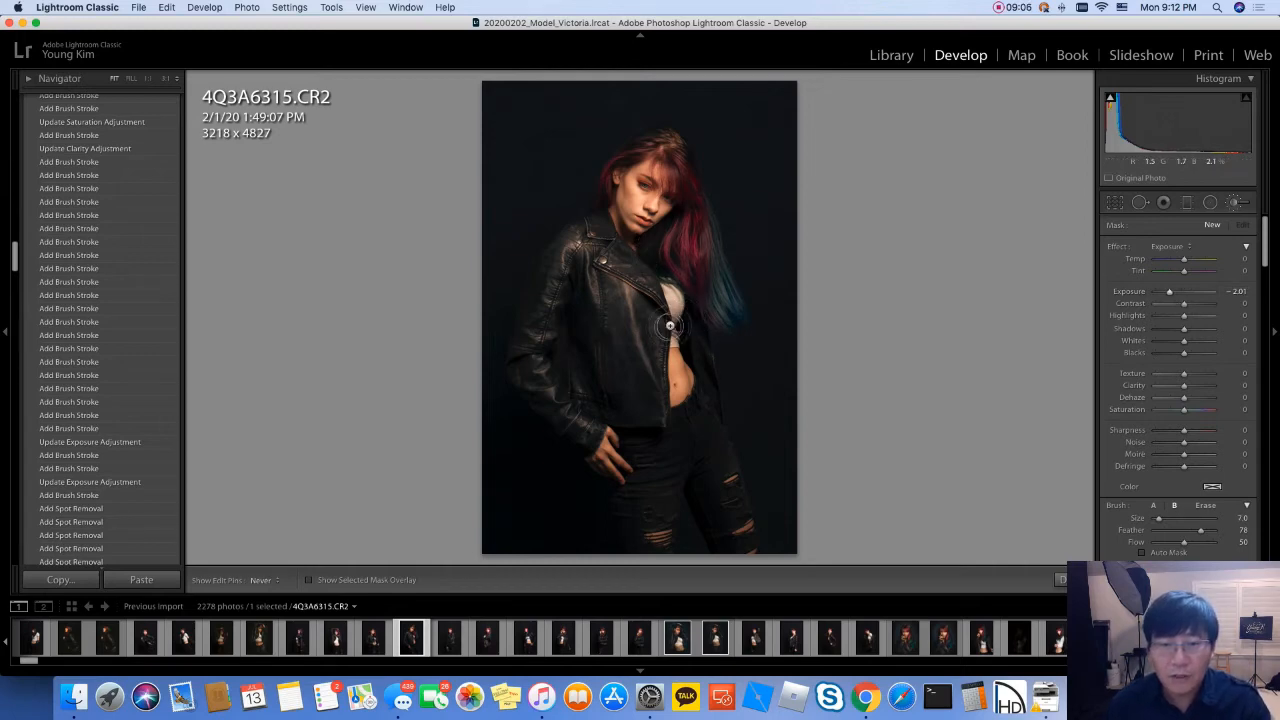
{"action": "left_click", "coordinate": [723, 311]}
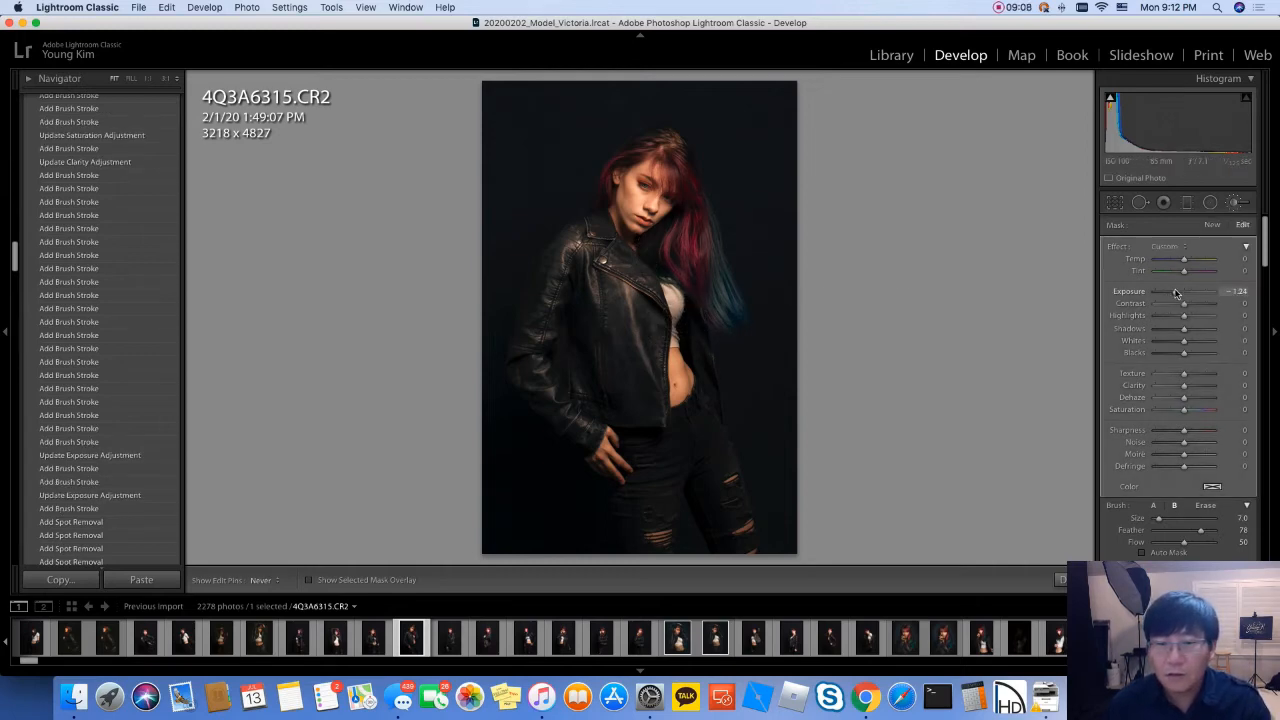
{"action": "key", "text": "["}
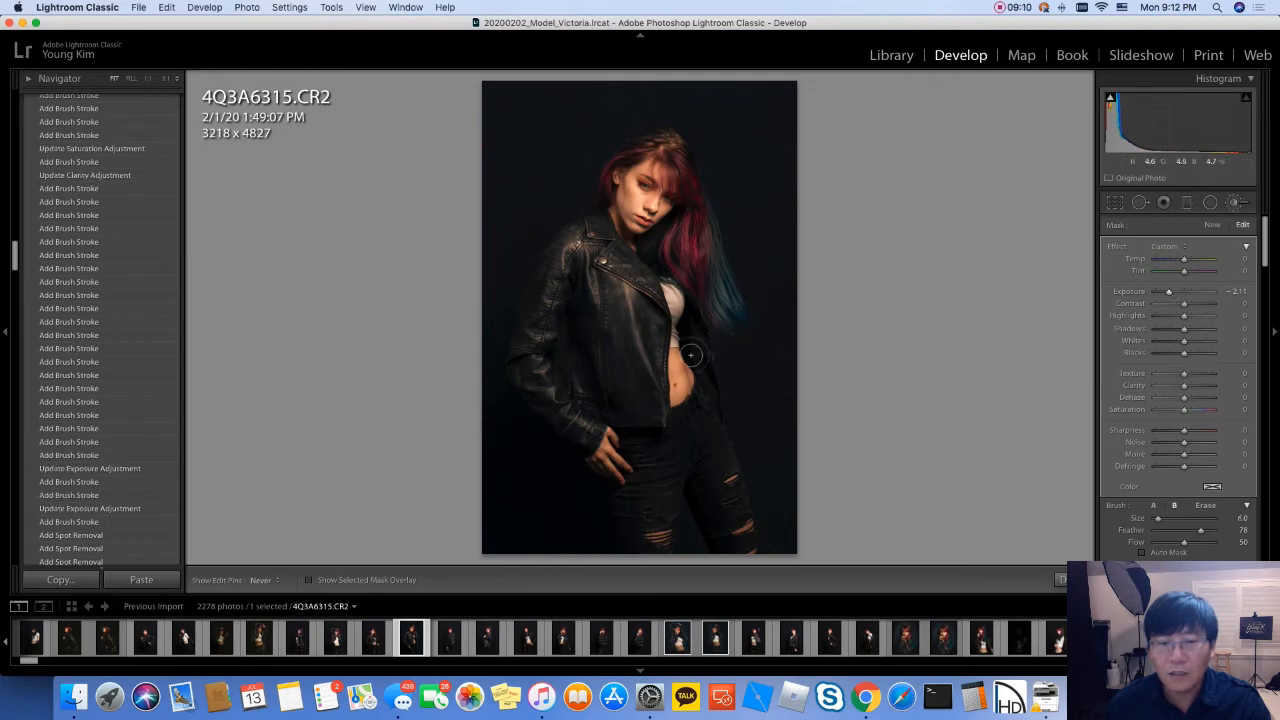
Step: Extend the darkening mask beside the bare waist, along the far side of the jacket and over the upper jeans
{"action": "left_click", "coordinate": [687, 370]}
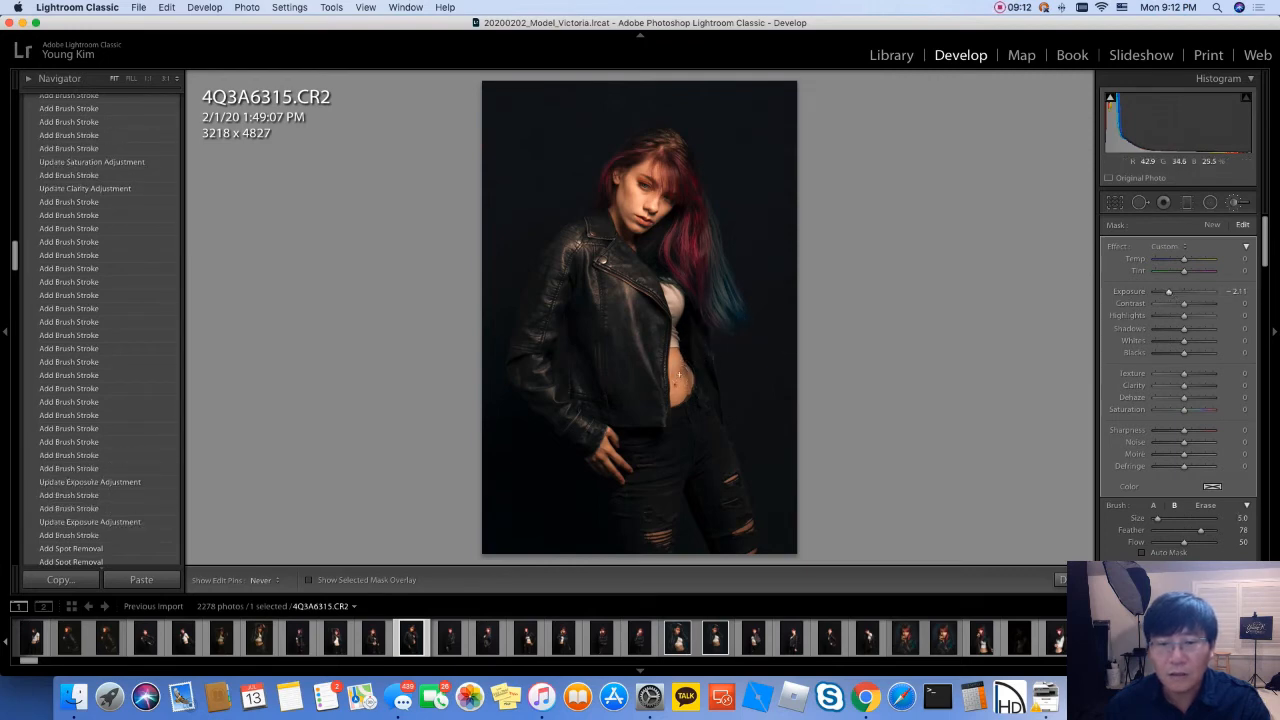
{"action": "left_click_drag", "start_coordinate": [710, 360], "coordinate": [730, 379]}
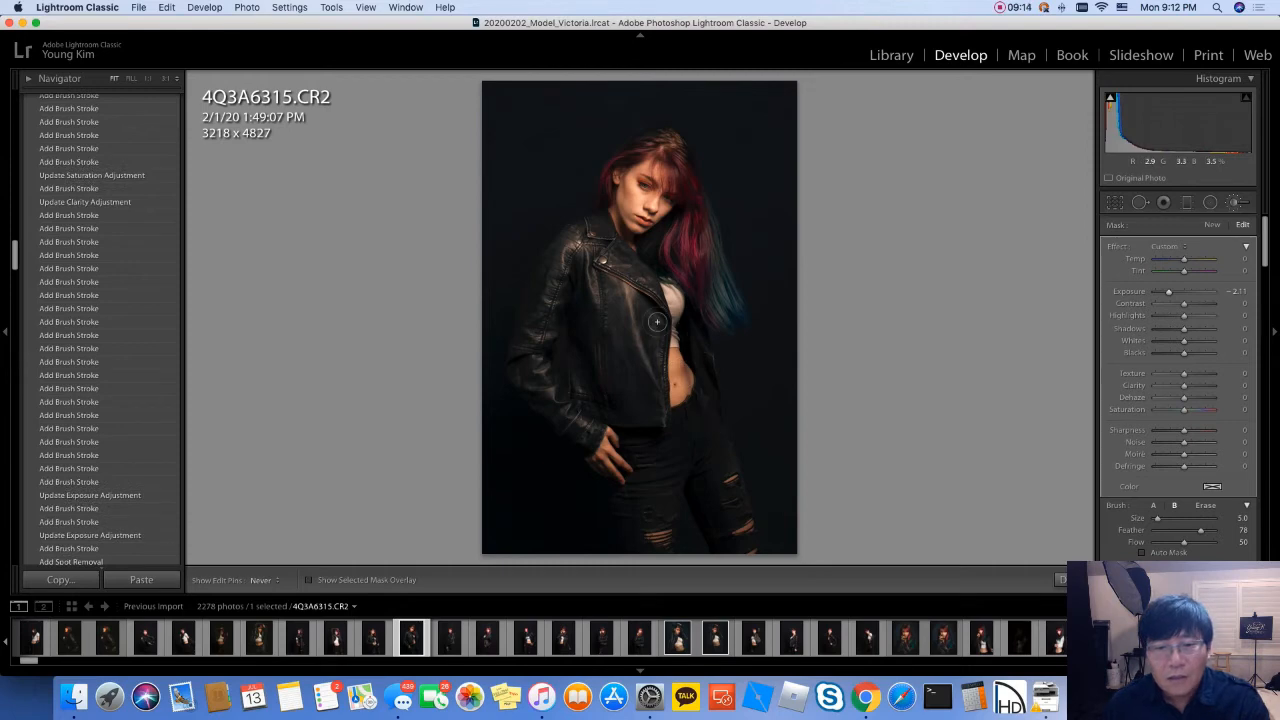
{"action": "left_click", "coordinate": [630, 415]}
{"action": "left_click", "coordinate": [657, 443]}
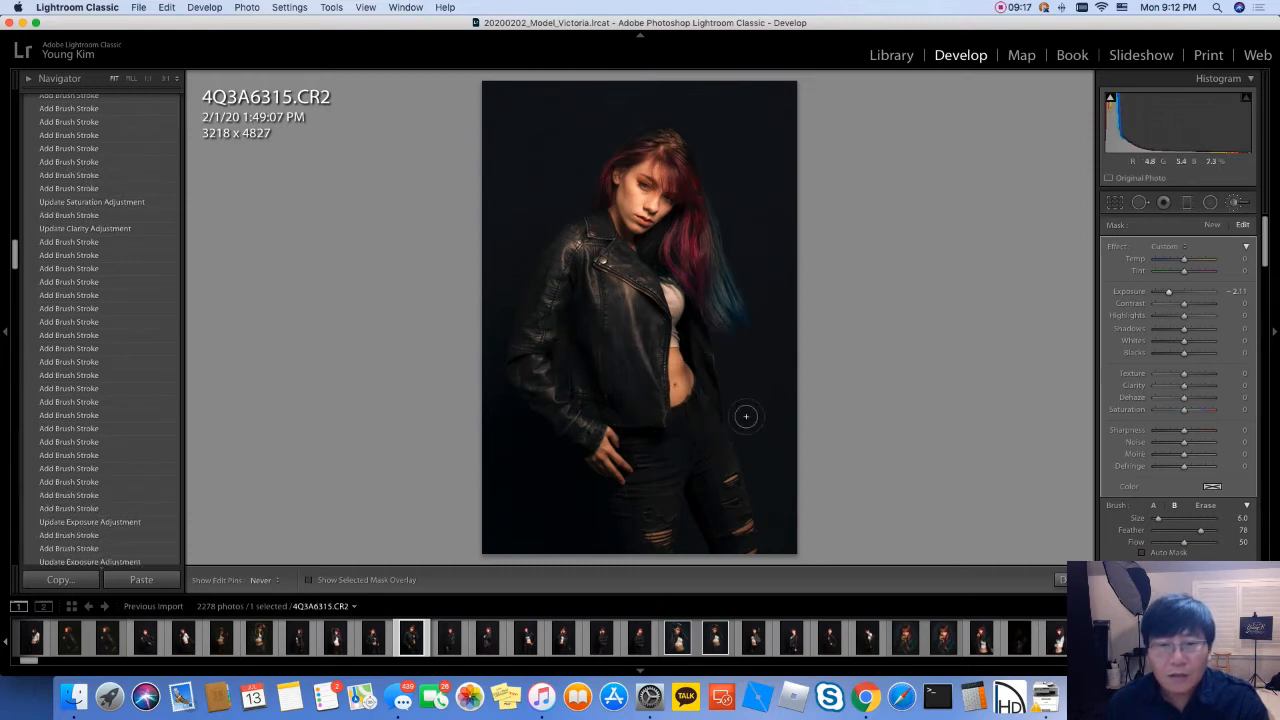
Step: Darken the ripped areas of the jeans with the brush enlarged to size 10, and close the adjustment brush
{"action": "key", "text": "bracketright"}
{"action": "key", "text": "bracketright"}
{"action": "mouse_move", "coordinate": [752, 484]}
{"action": "left_mouse_down"}
{"action": "mouse_move", "coordinate": [779, 506]}
{"action": "mouse_move", "coordinate": [724, 560]}
{"action": "mouse_move", "coordinate": [705, 539]}
{"action": "mouse_move", "coordinate": [666, 539]}
{"action": "mouse_move", "coordinate": [698, 510]}
{"action": "mouse_move", "coordinate": [644, 541]}
{"action": "mouse_move", "coordinate": [733, 505]}
{"action": "mouse_move", "coordinate": [659, 530]}
{"action": "mouse_move", "coordinate": [760, 464]}
{"action": "left_mouse_up"}
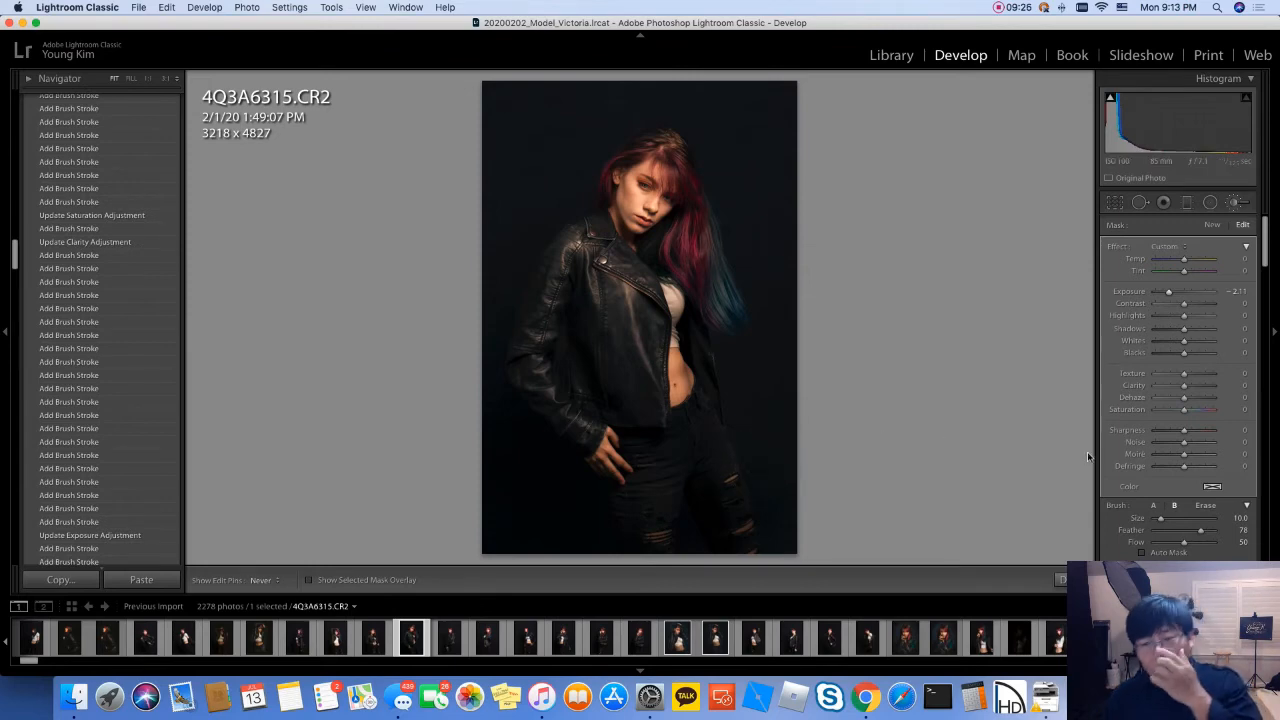
{"action": "key", "text": "Escape"}
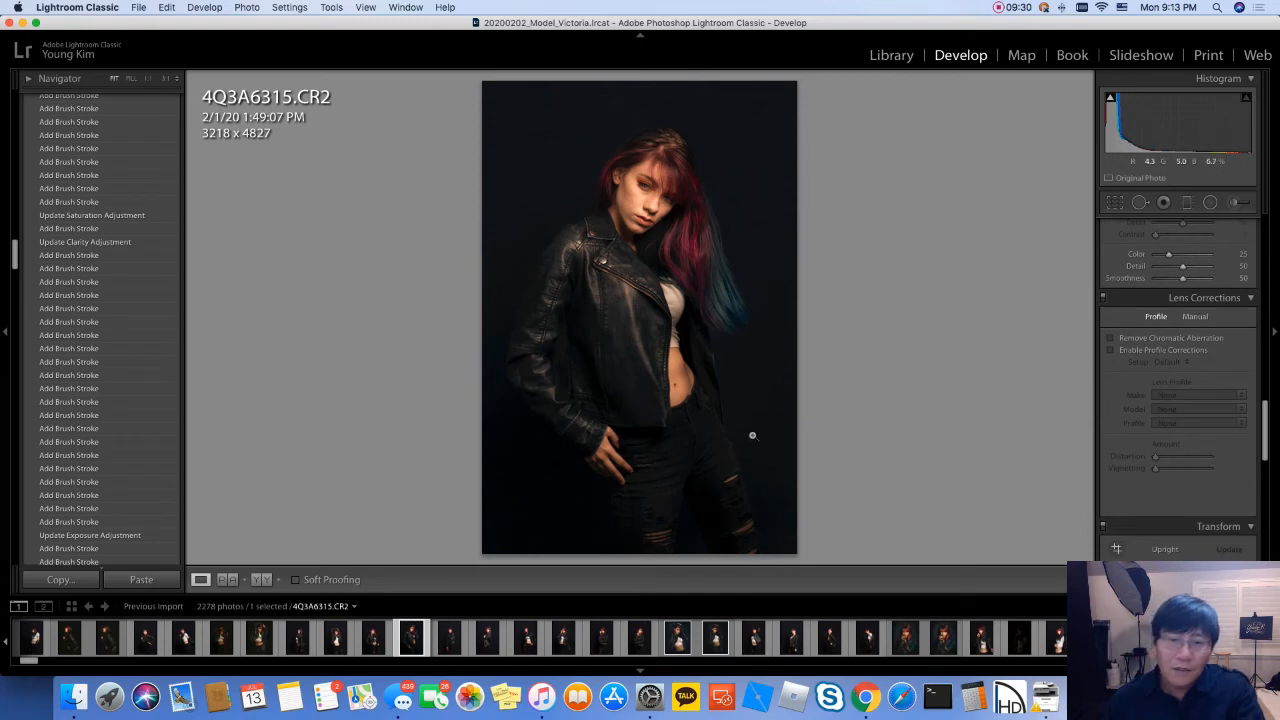
Step: Darken the photo's edges with a Highlight Priority post-crop vignette, Amount −46
{"action": "scroll", "coordinate": [1190, 423], "scroll_direction": "down", "scroll_amount": 10}
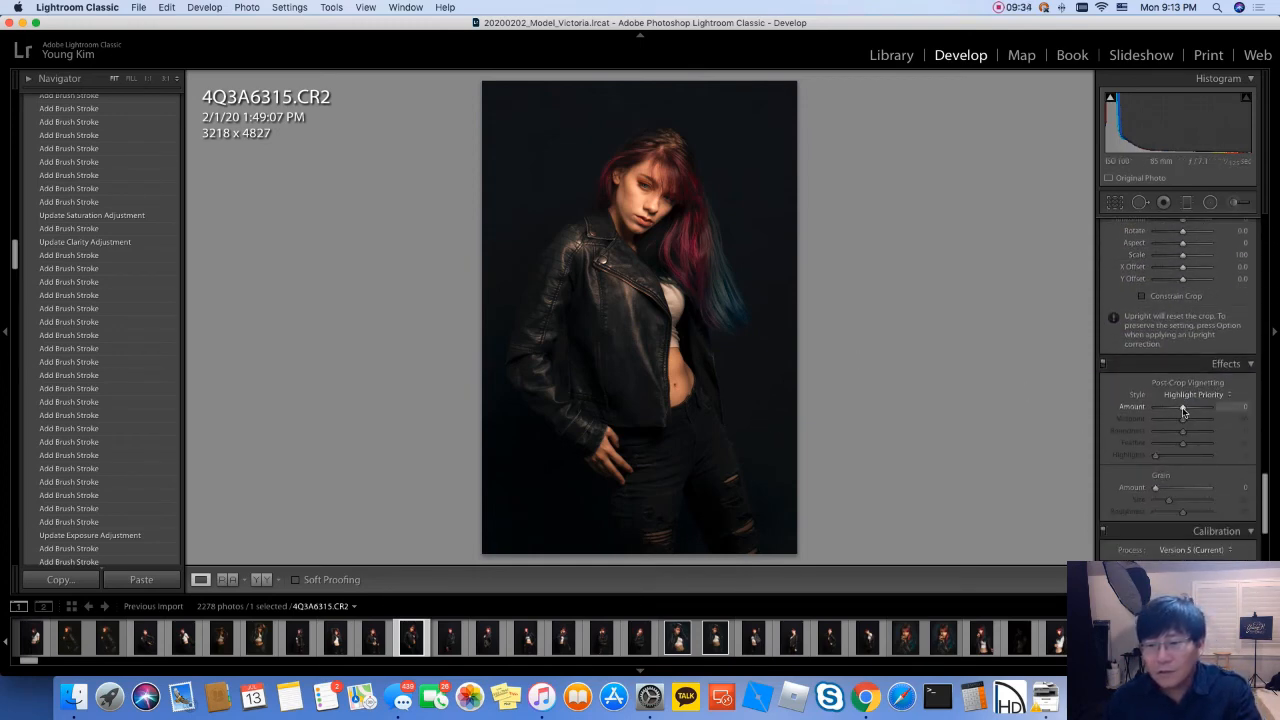
{"action": "left_click_drag", "start_coordinate": [1183, 408], "coordinate": [1171, 415]}
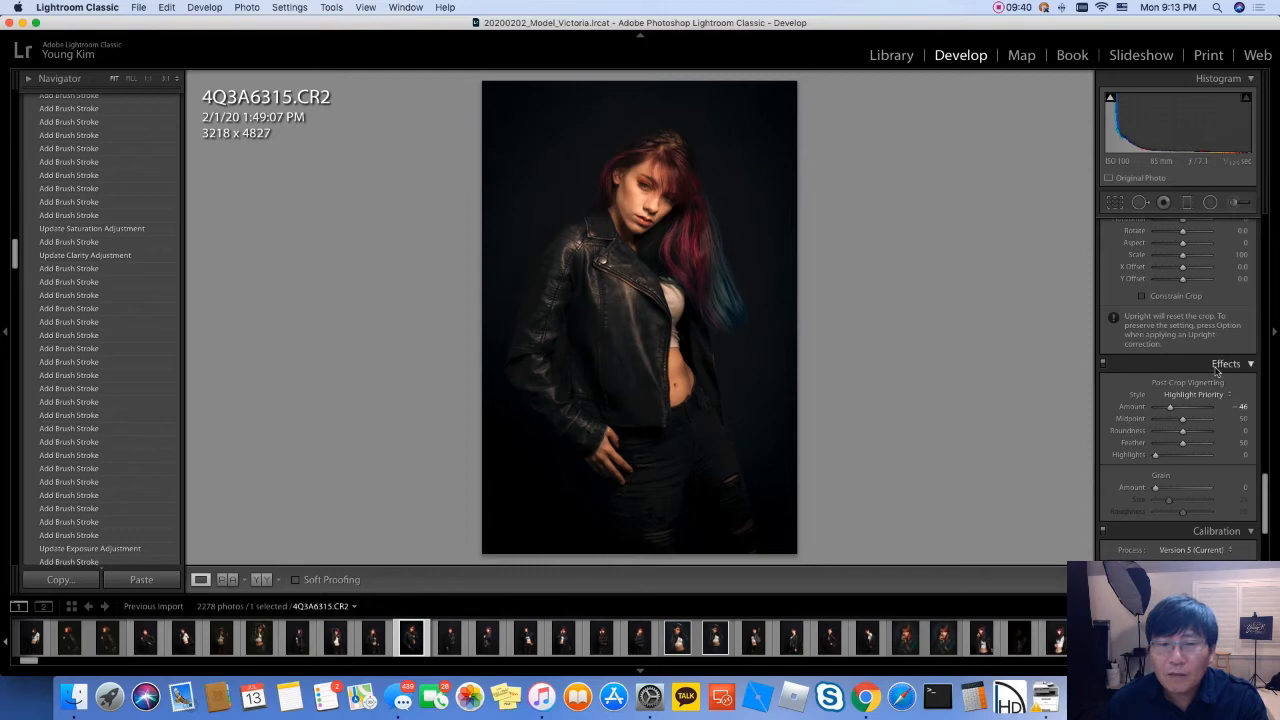
Step: Brighten the jeans with a new size 7 brush mask at Exposure 1.68, and start another new mask
{"action": "left_click", "coordinate": [1236, 202]}
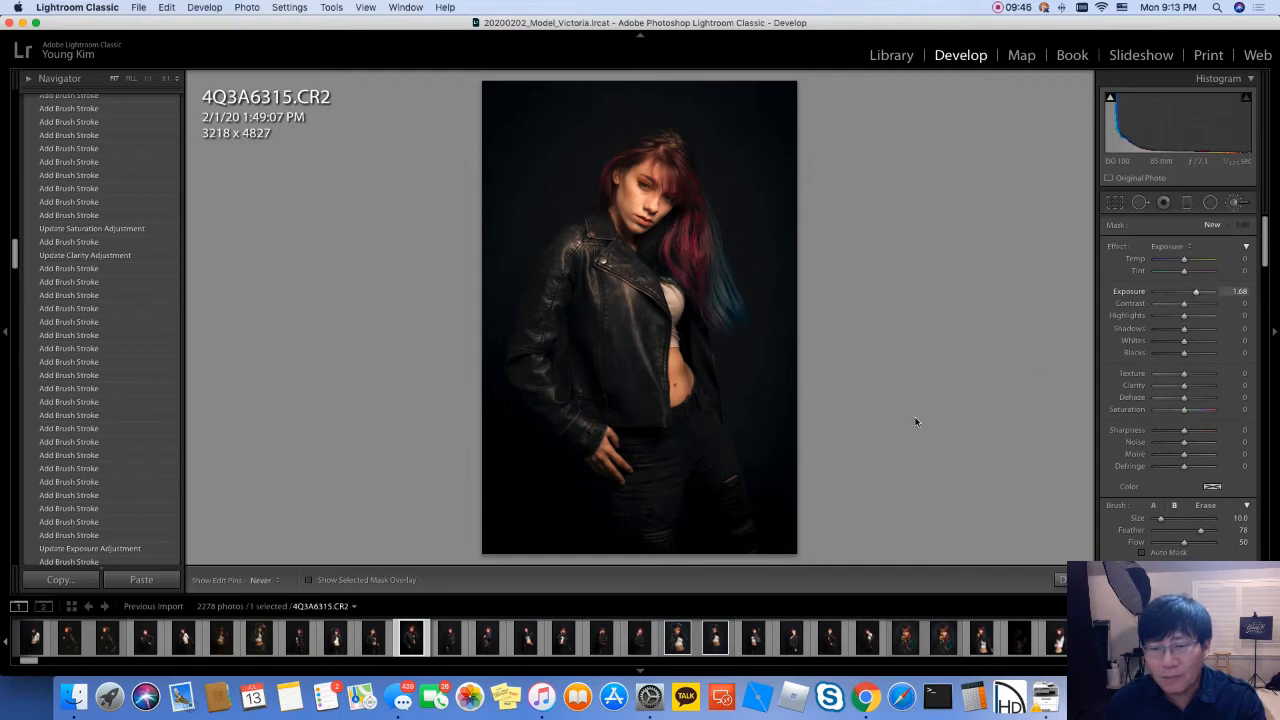
{"action": "key", "text": "bracketleft"}
{"action": "key", "text": "bracketleft"}
{"action": "key", "text": "bracketleft"}
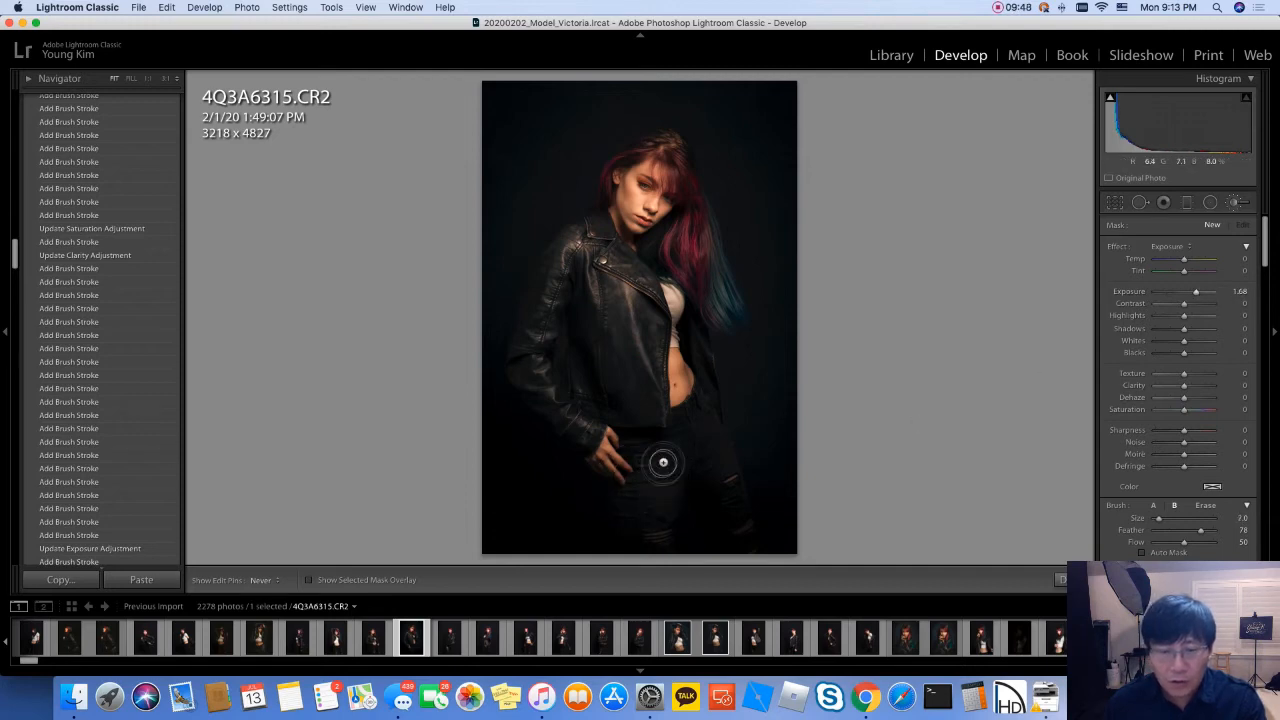
{"action": "mouse_move", "coordinate": [663, 462]}
{"action": "left_mouse_down"}
{"action": "mouse_move", "coordinate": [712, 426]}
{"action": "mouse_move", "coordinate": [720, 485]}
{"action": "mouse_move", "coordinate": [743, 499]}
{"action": "mouse_move", "coordinate": [704, 438]}
{"action": "mouse_move", "coordinate": [732, 524]}
{"action": "mouse_move", "coordinate": [733, 484]}
{"action": "mouse_move", "coordinate": [688, 393]}
{"action": "mouse_move", "coordinate": [696, 413]}
{"action": "mouse_move", "coordinate": [677, 406]}
{"action": "mouse_move", "coordinate": [725, 456]}
{"action": "mouse_move", "coordinate": [731, 522]}
{"action": "left_mouse_up"}
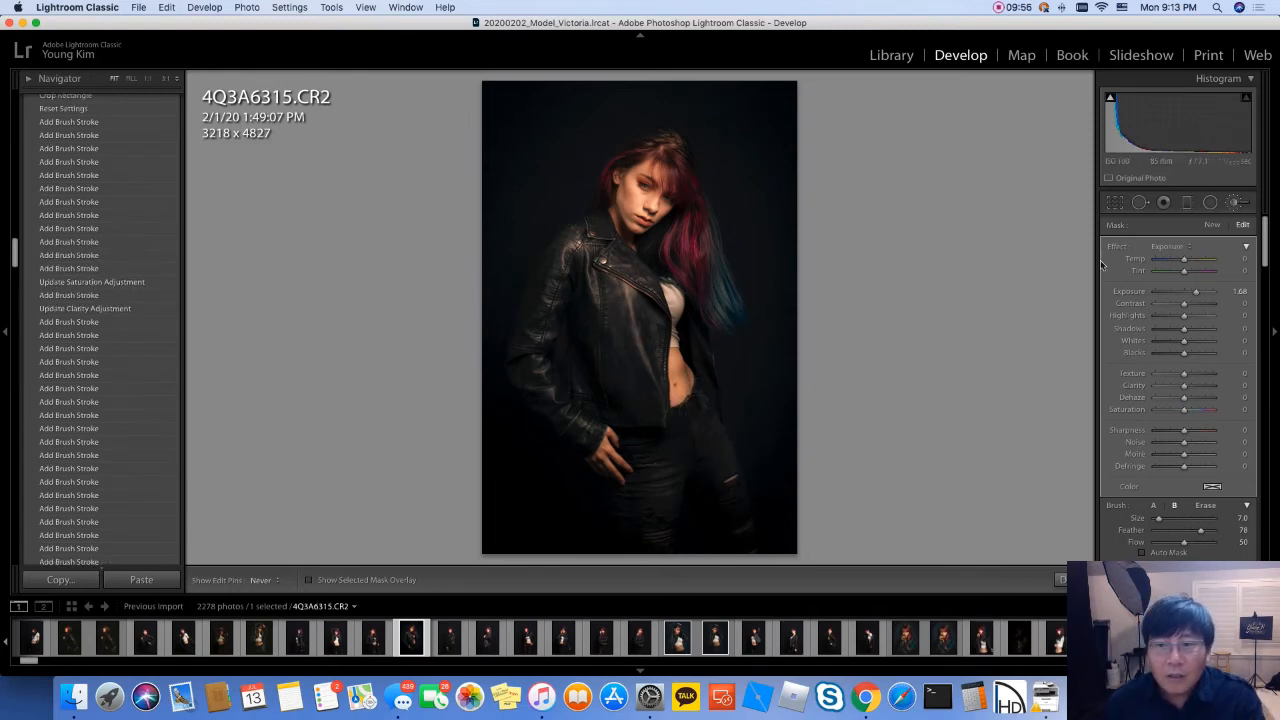
{"action": "left_click", "coordinate": [1212, 225]}
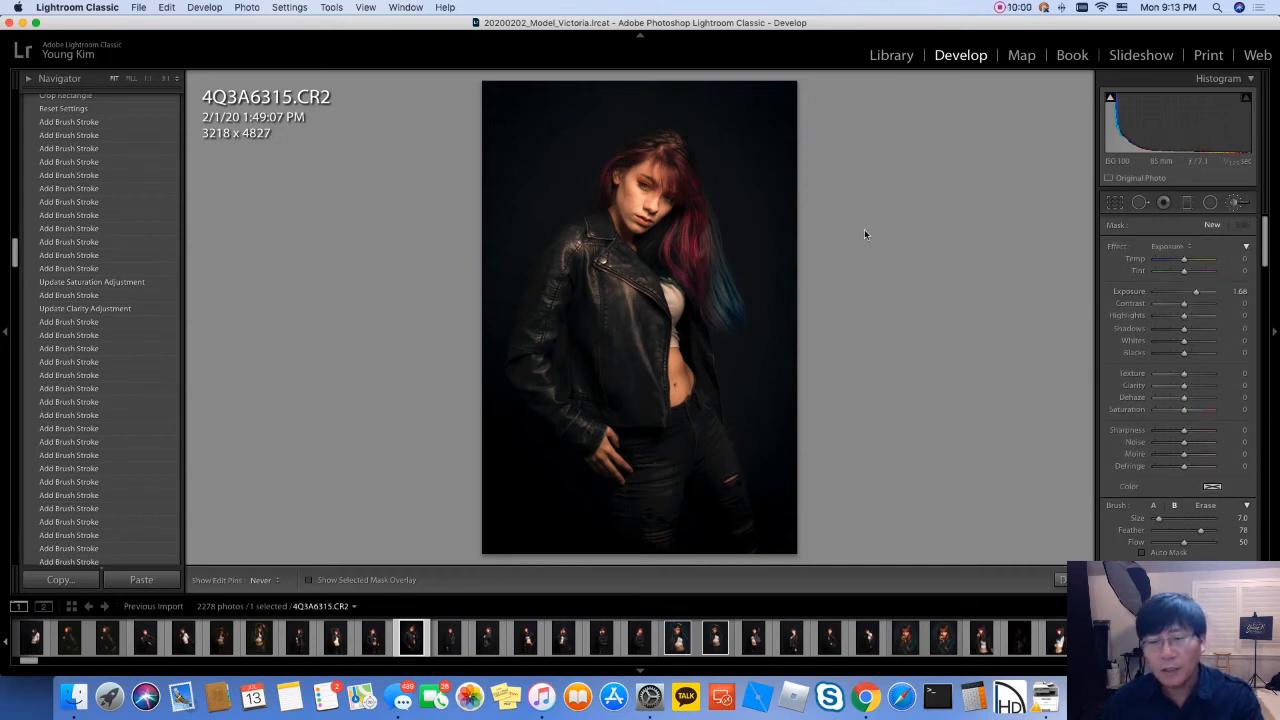
Step: Brighten the backdrop on both sides of the head with a size 9 brush at Exposure 1.68, and close the adjustment brush
{"action": "key", "text": "bracketright"}
{"action": "key", "text": "bracketright"}
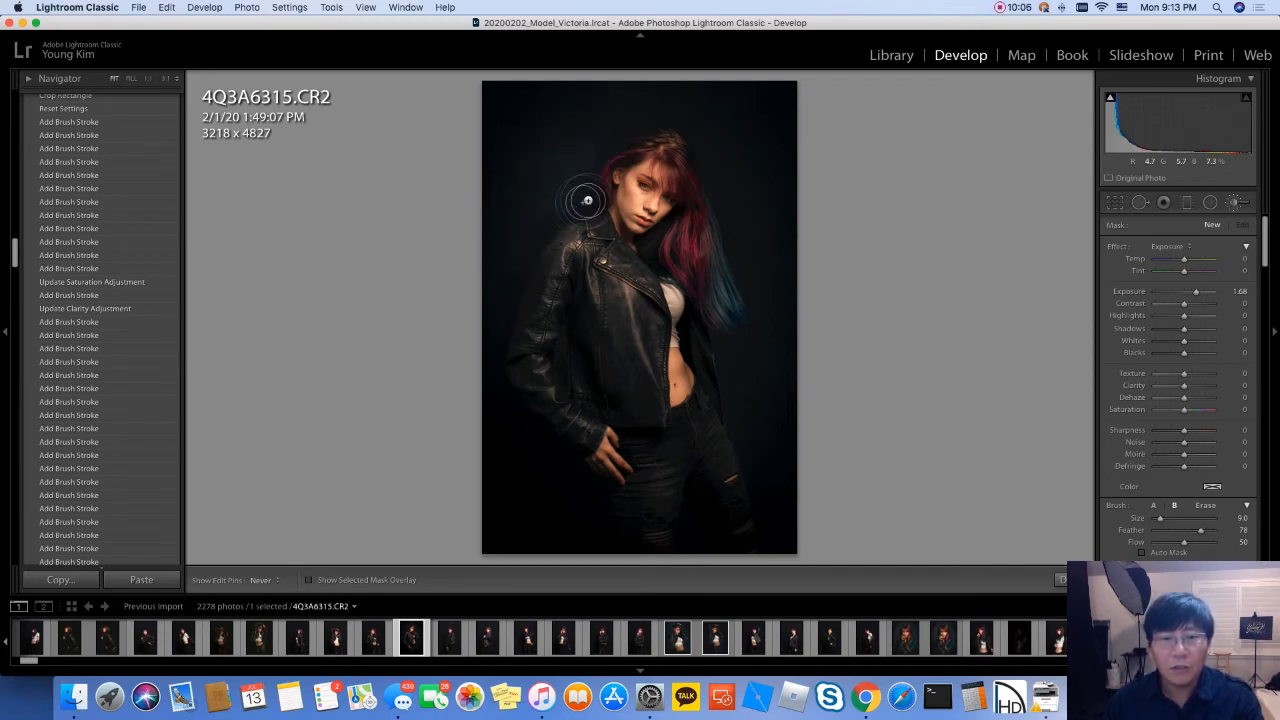
{"action": "mouse_move", "coordinate": [586, 197]}
{"action": "left_mouse_down"}
{"action": "mouse_move", "coordinate": [632, 133]}
{"action": "mouse_move", "coordinate": [686, 126]}
{"action": "mouse_move", "coordinate": [771, 191]}
{"action": "left_mouse_up"}
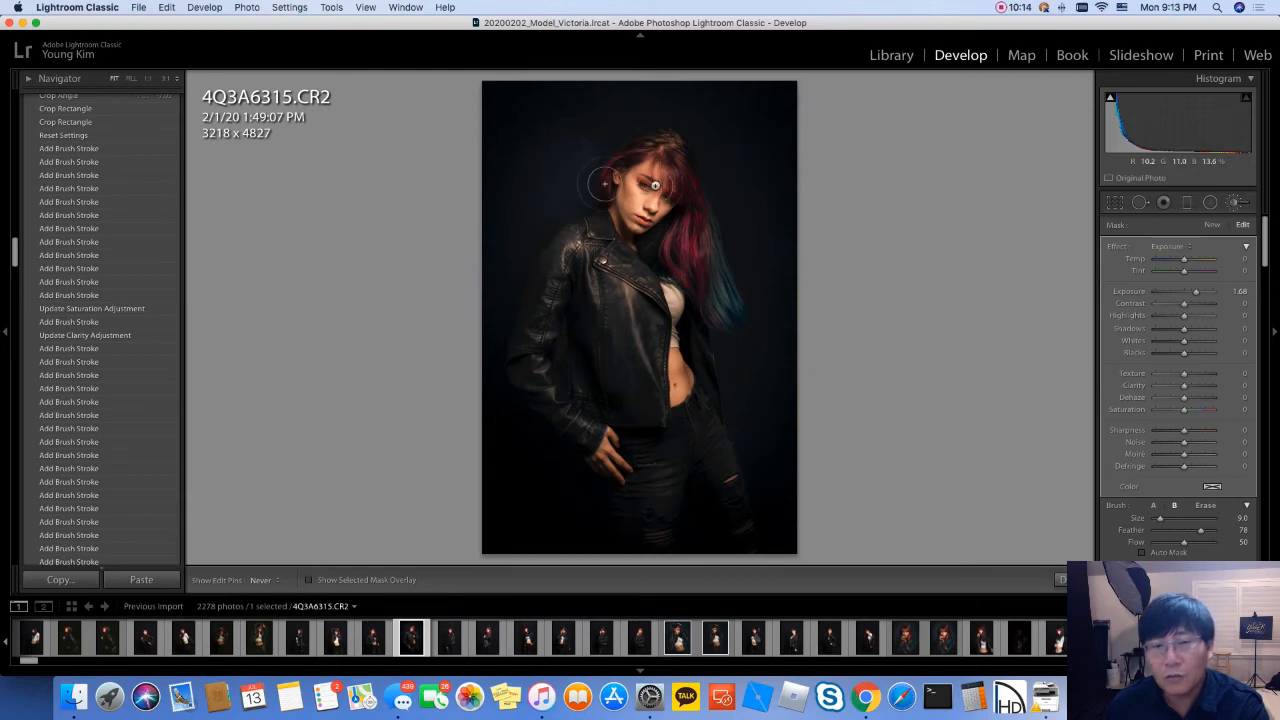
{"action": "key", "text": "Escape"}
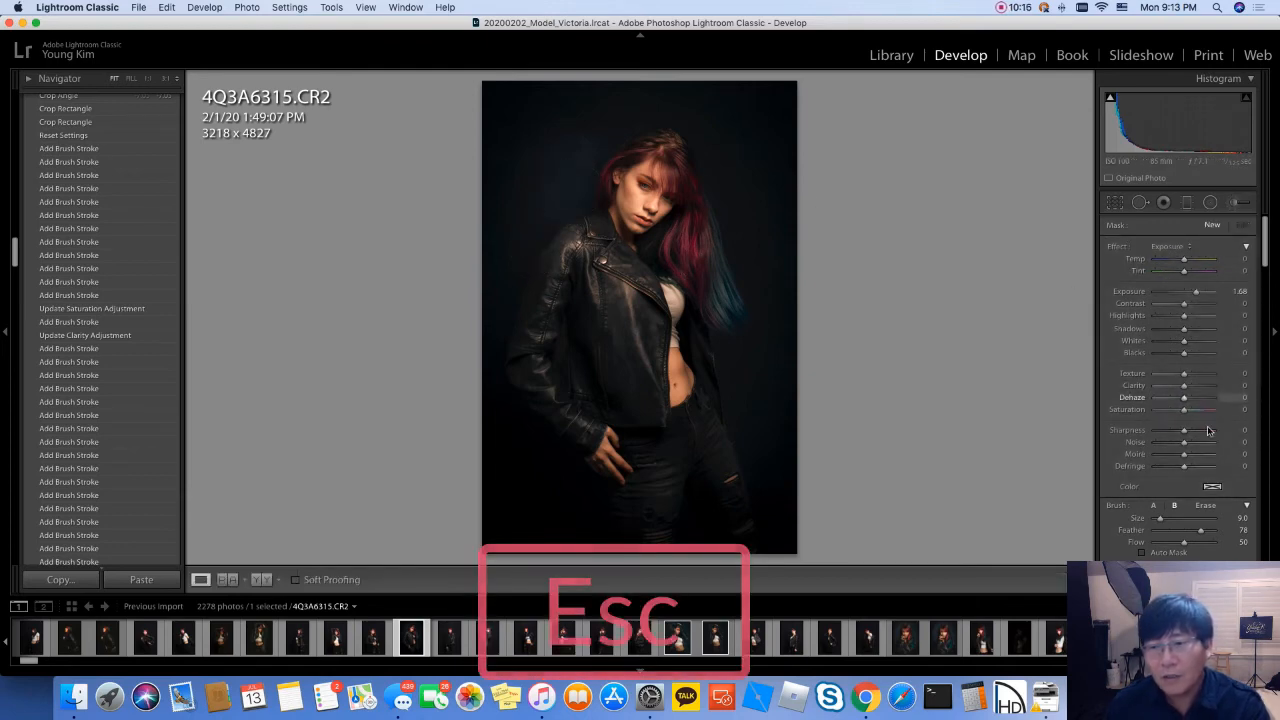
Step: Try a Split Toning shadow hue of 230, and undo that hue change
{"action": "scroll", "coordinate": [1190, 380], "scroll_direction": "down", "scroll_amount": 10}
{"action": "scroll", "coordinate": [1209, 428], "scroll_direction": "down", "scroll_amount": 6}
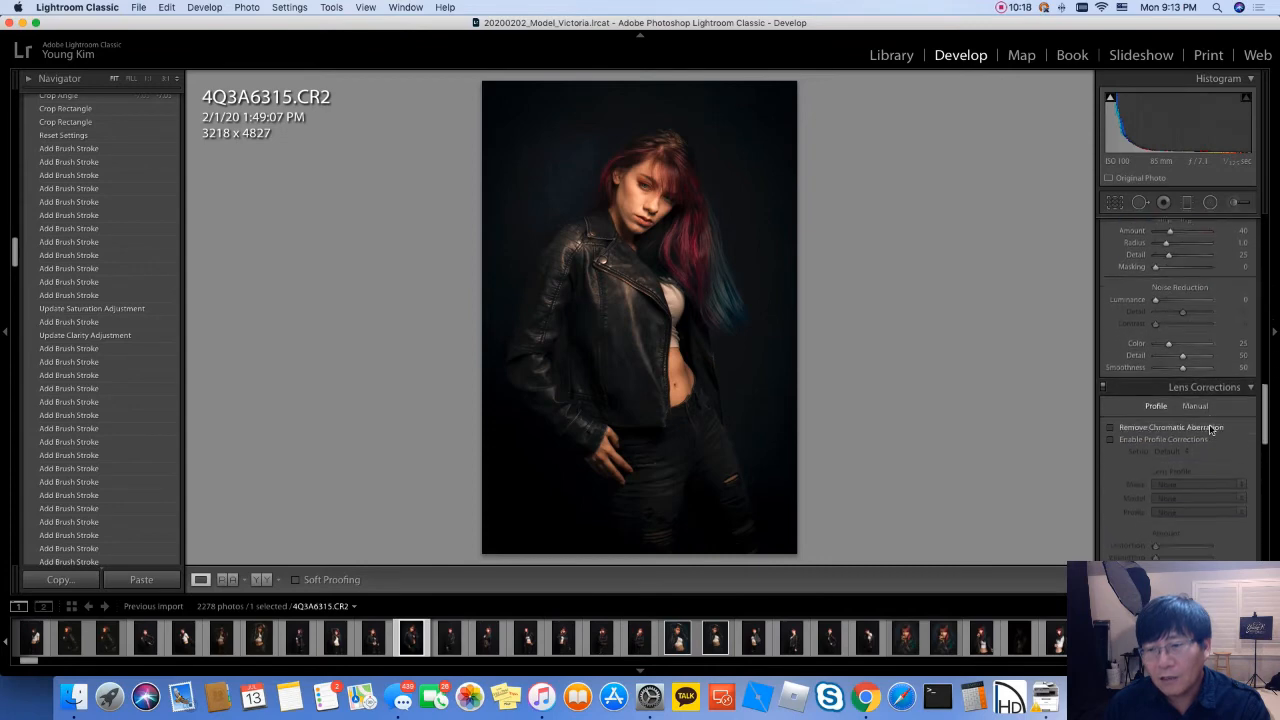
{"action": "scroll", "coordinate": [1209, 430], "scroll_direction": "up", "scroll_amount": 5}
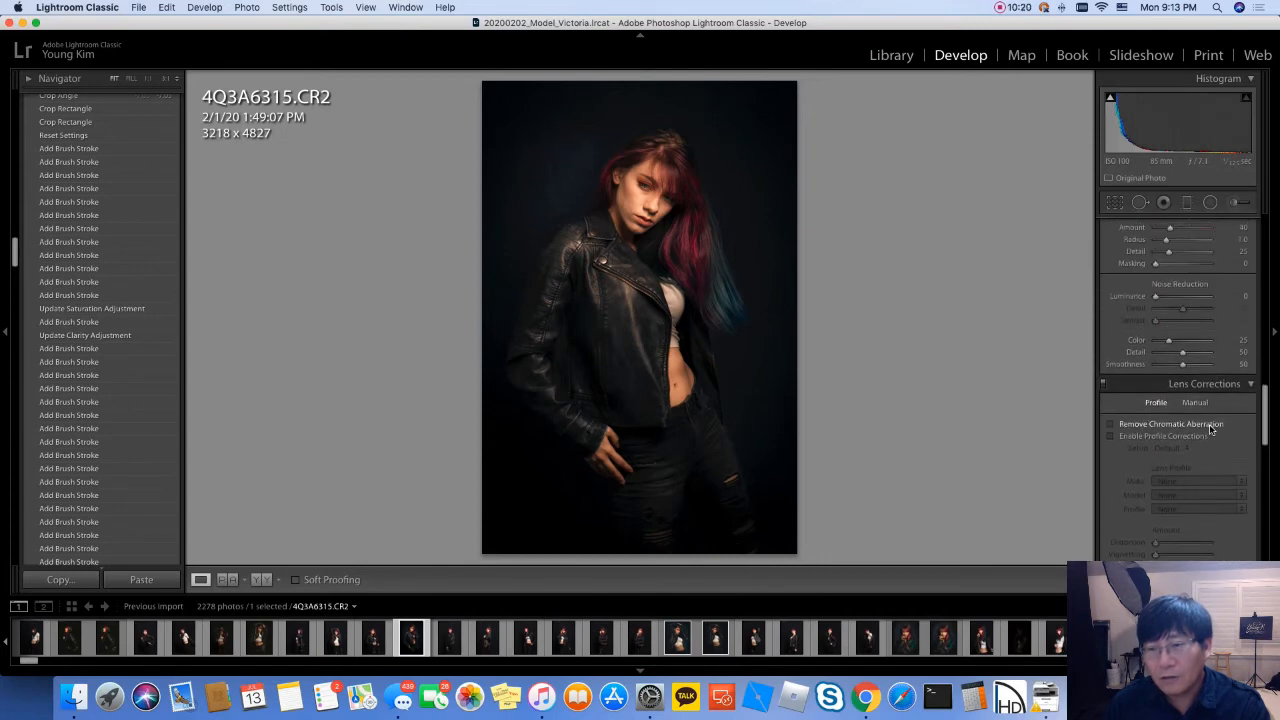
{"action": "scroll", "coordinate": [1196, 429], "scroll_direction": "up", "scroll_amount": 3}
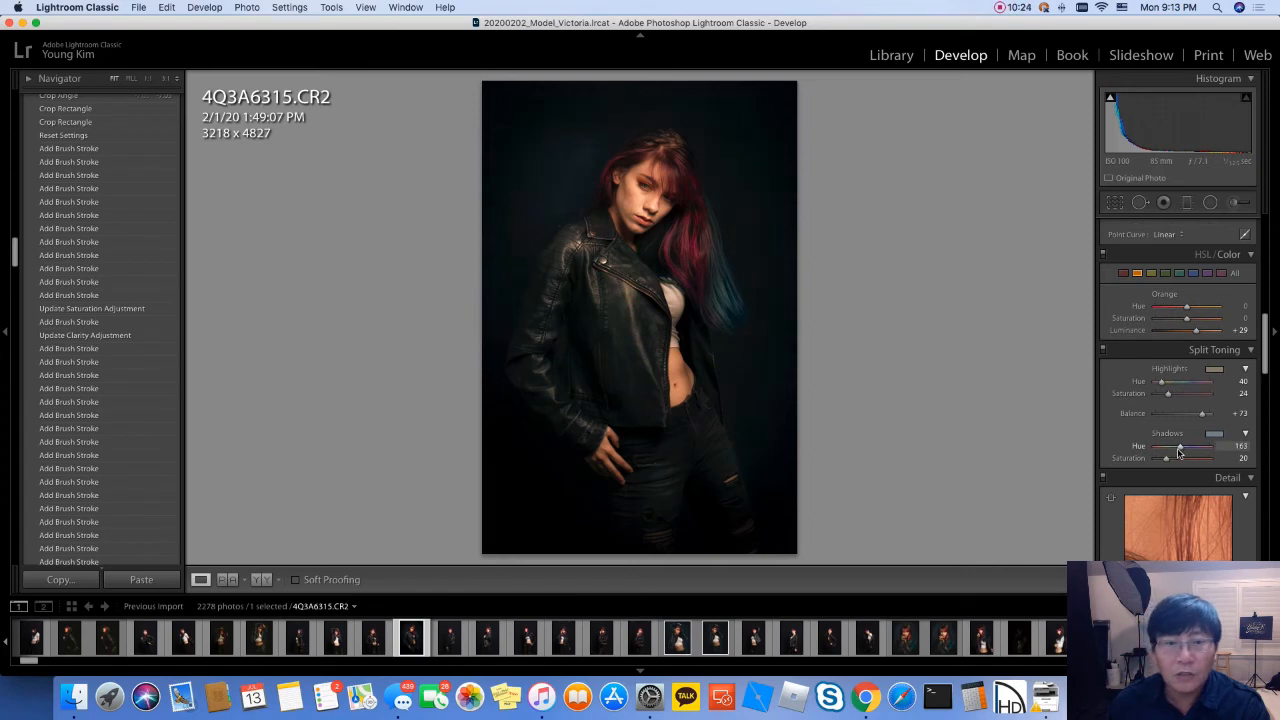
{"action": "left_click_drag", "start_coordinate": [1175, 453], "coordinate": [1183, 453]}
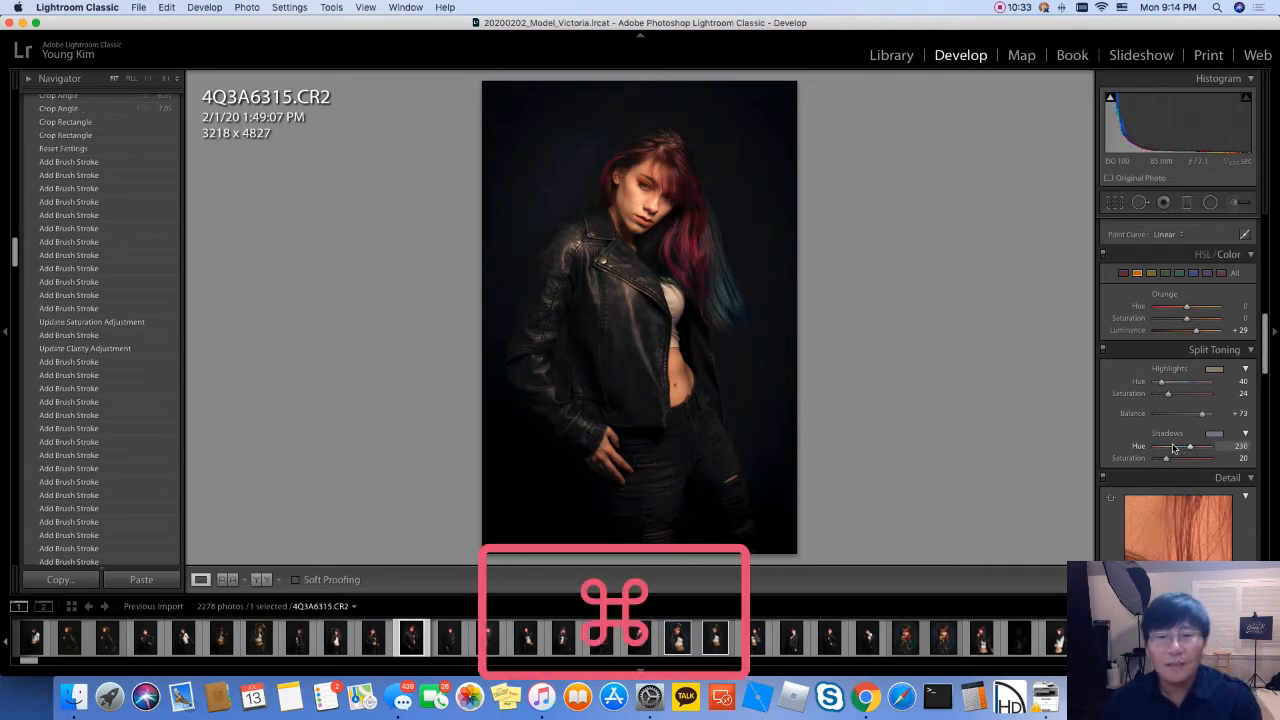
{"action": "key", "text": "super+z"}
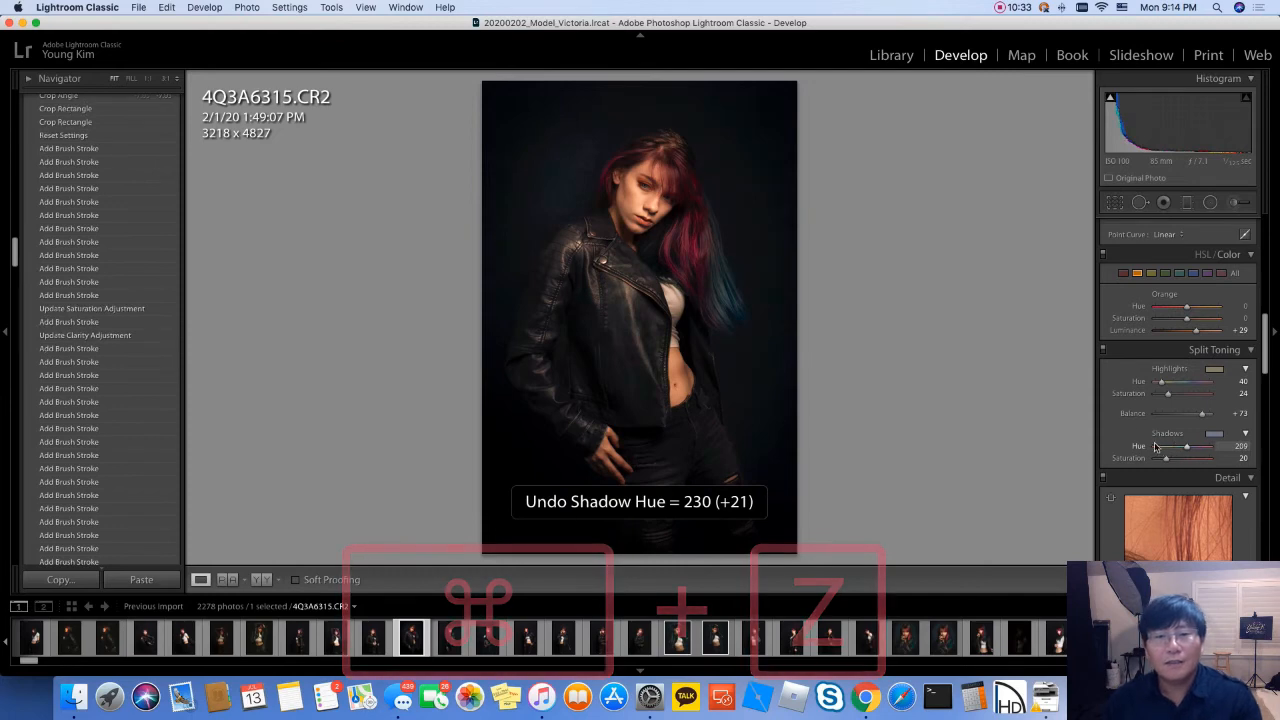
Step: Undo the last backdrop brush stroke, and compare the photo side by side before and after the edits
{"action": "key", "text": "super+z"}
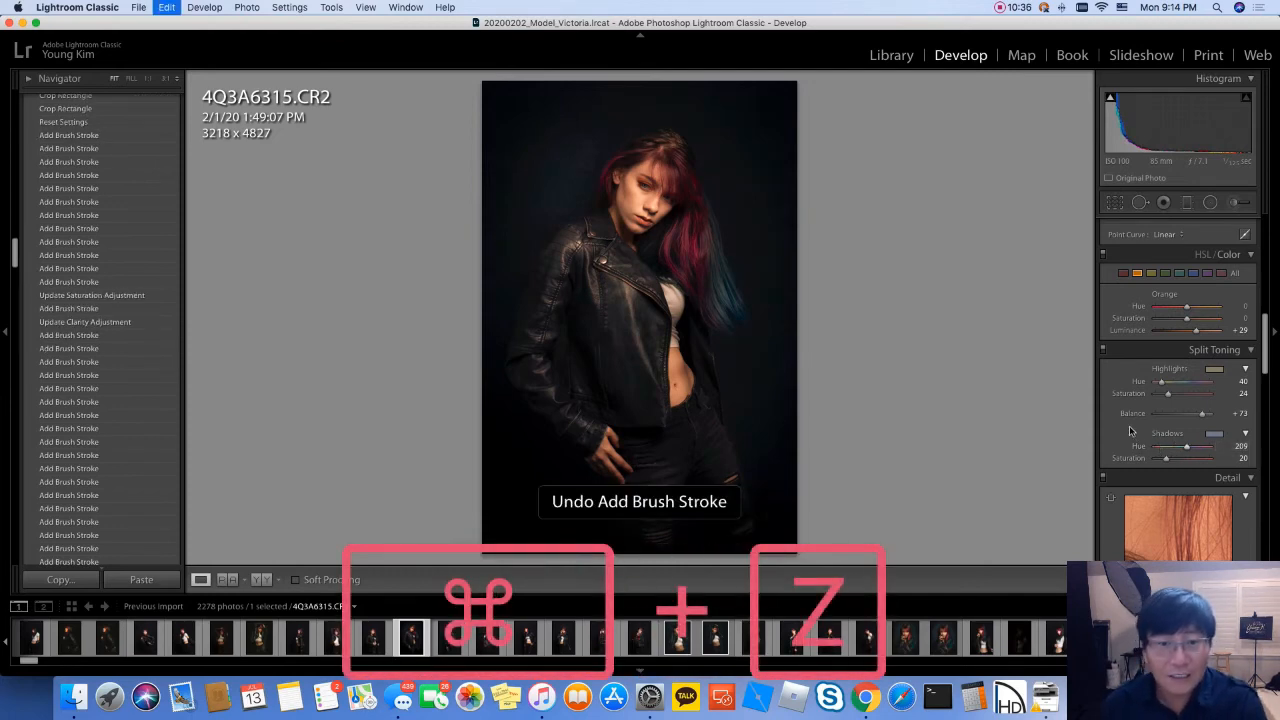
{"action": "key", "text": "super+shift+z"}
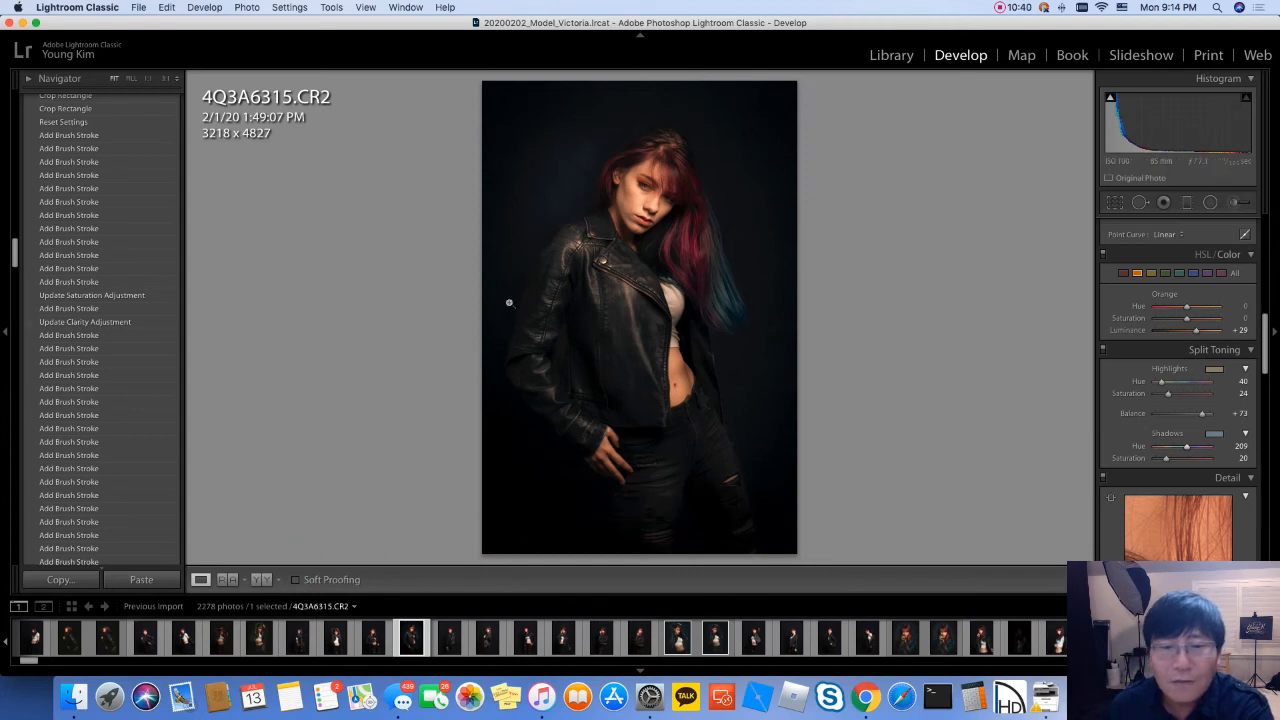
{"action": "key", "text": "y"}
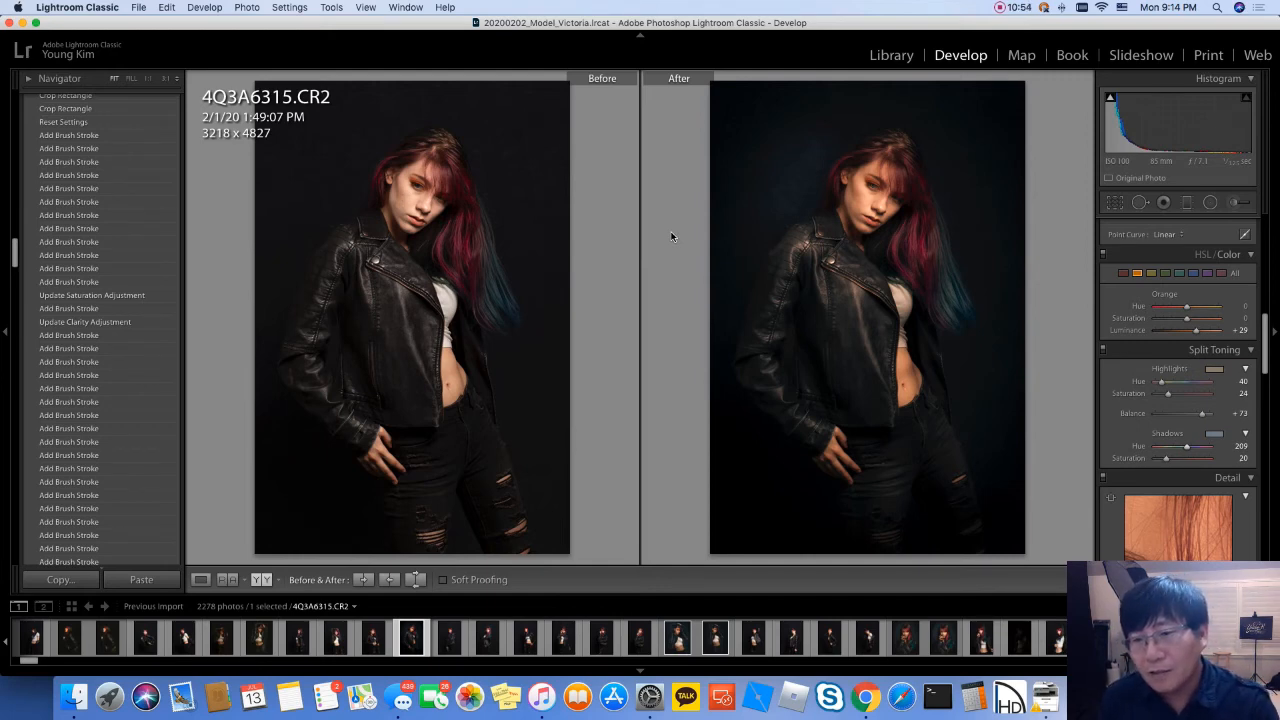
{"action": "key", "text": "Escape"}
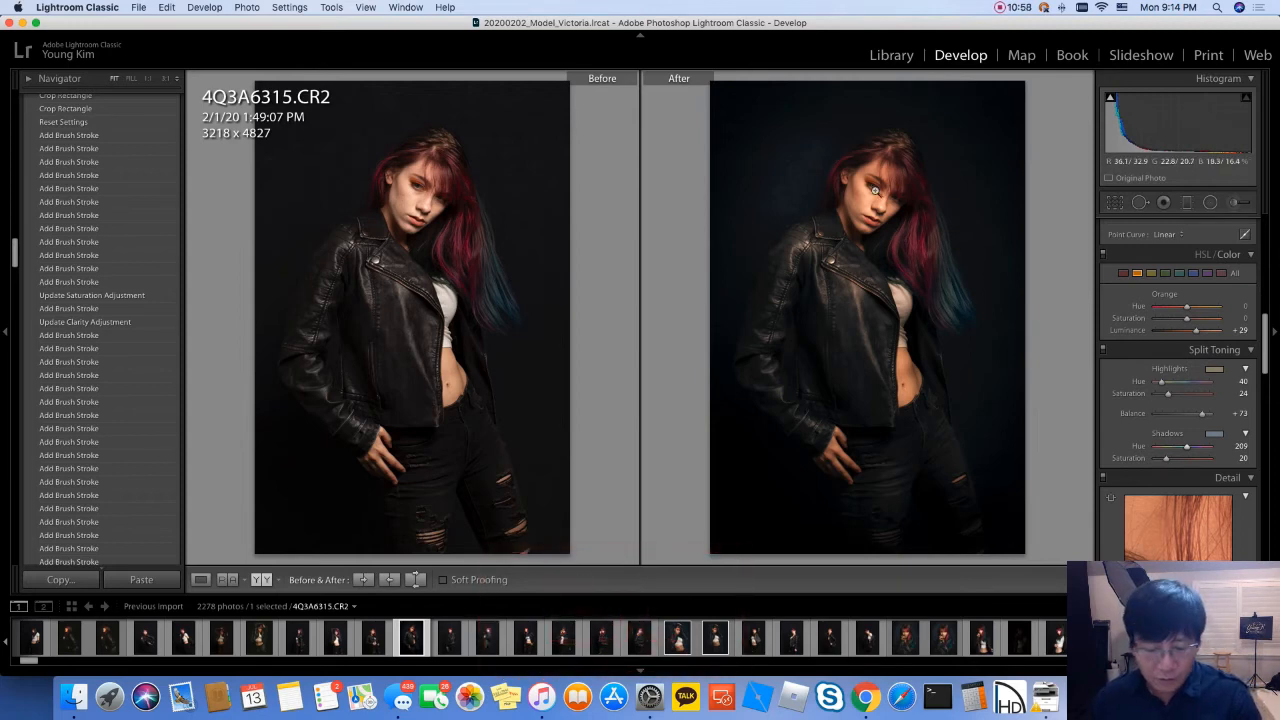
{"action": "key", "text": "y"}
Step: Restrict the sharpening to edges by setting its Masking to 85, judging the effect on the face at close range
{"action": "left_click", "coordinate": [634, 189]}
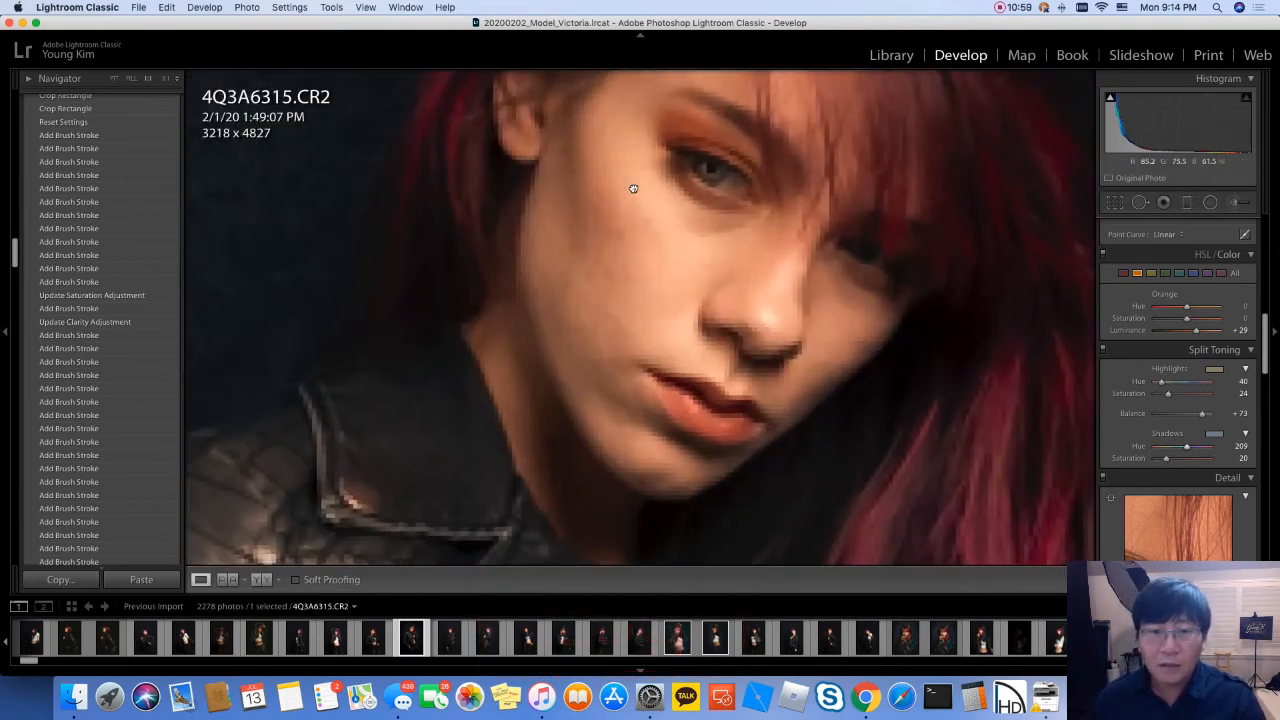
{"action": "left_click", "coordinate": [745, 195]}
{"action": "scroll", "coordinate": [1157, 343], "scroll_direction": "down", "scroll_amount": 10}
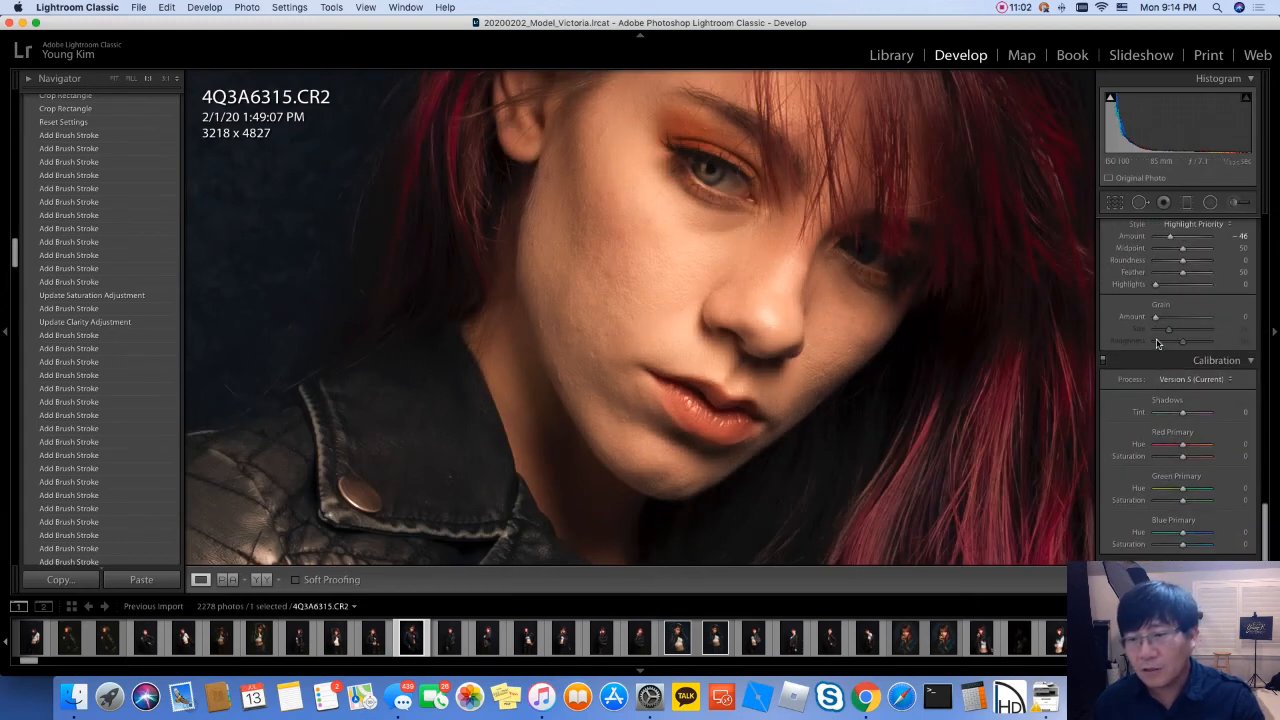
{"action": "scroll", "coordinate": [1157, 343], "scroll_direction": "up", "scroll_amount": 8}
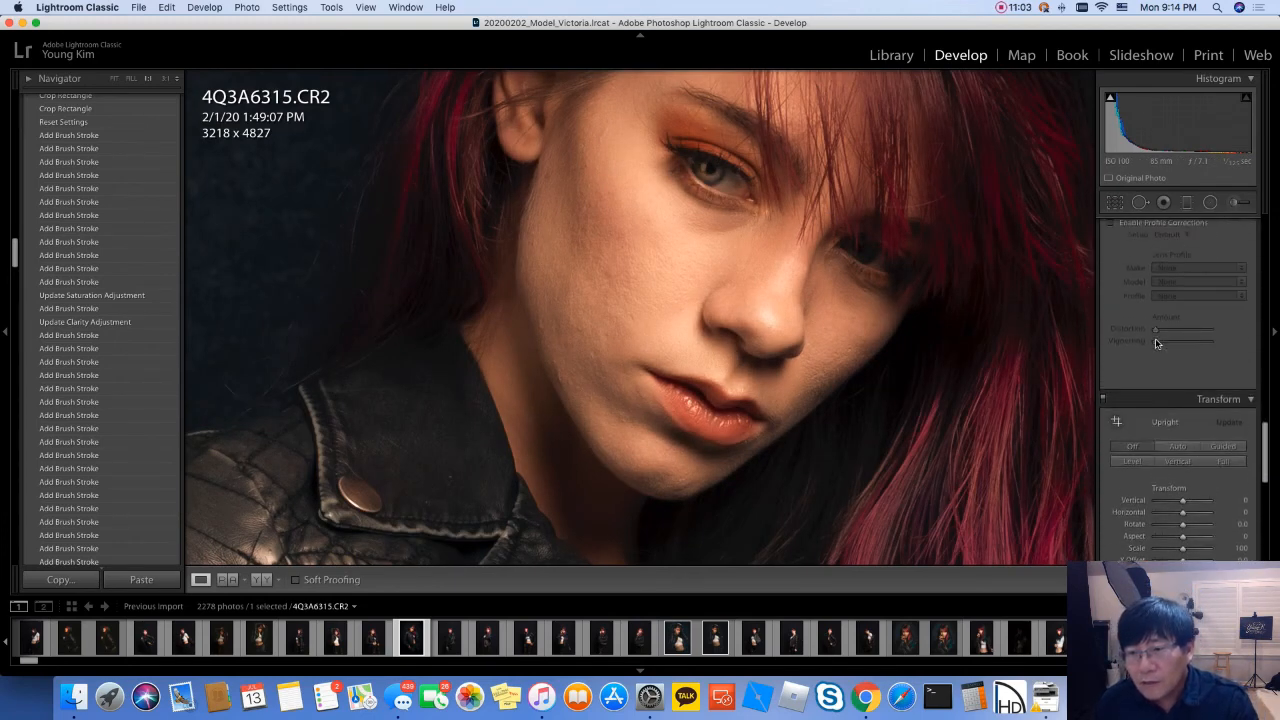
{"action": "scroll", "coordinate": [1155, 338], "scroll_direction": "up", "scroll_amount": 5}
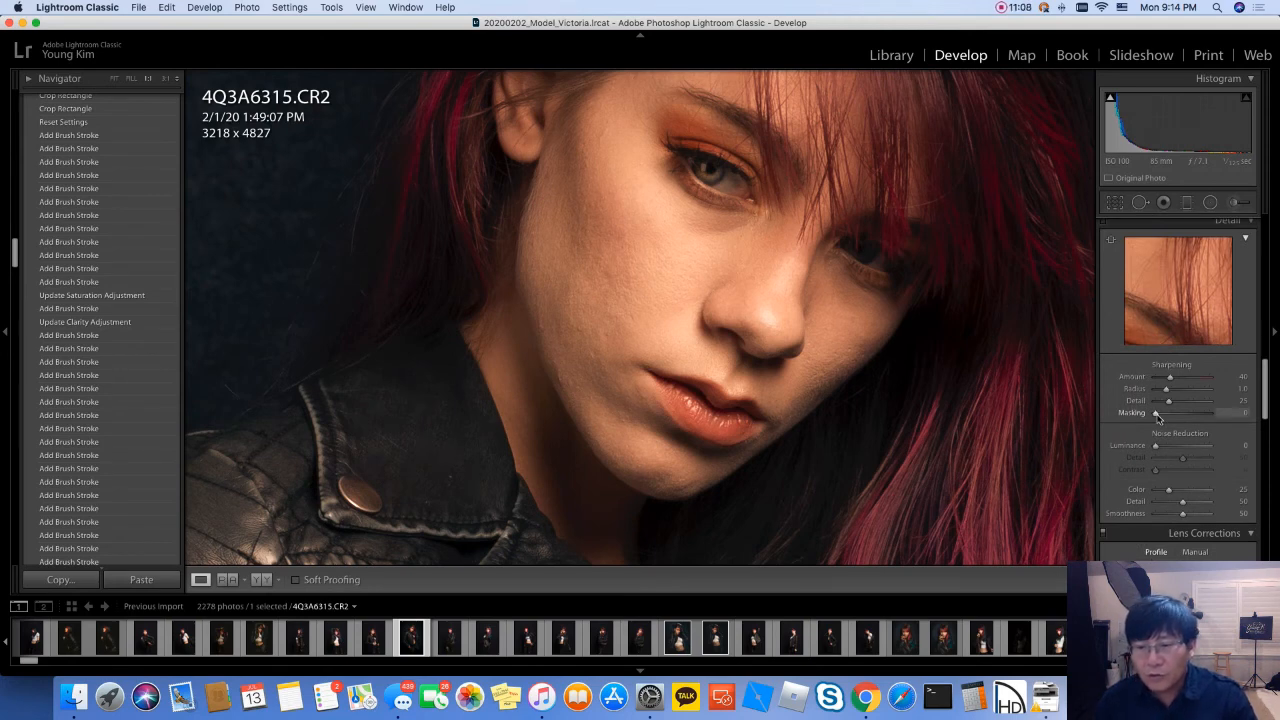
{"action": "scroll", "coordinate": [1158, 416], "scroll_direction": "down", "scroll_amount": 1}
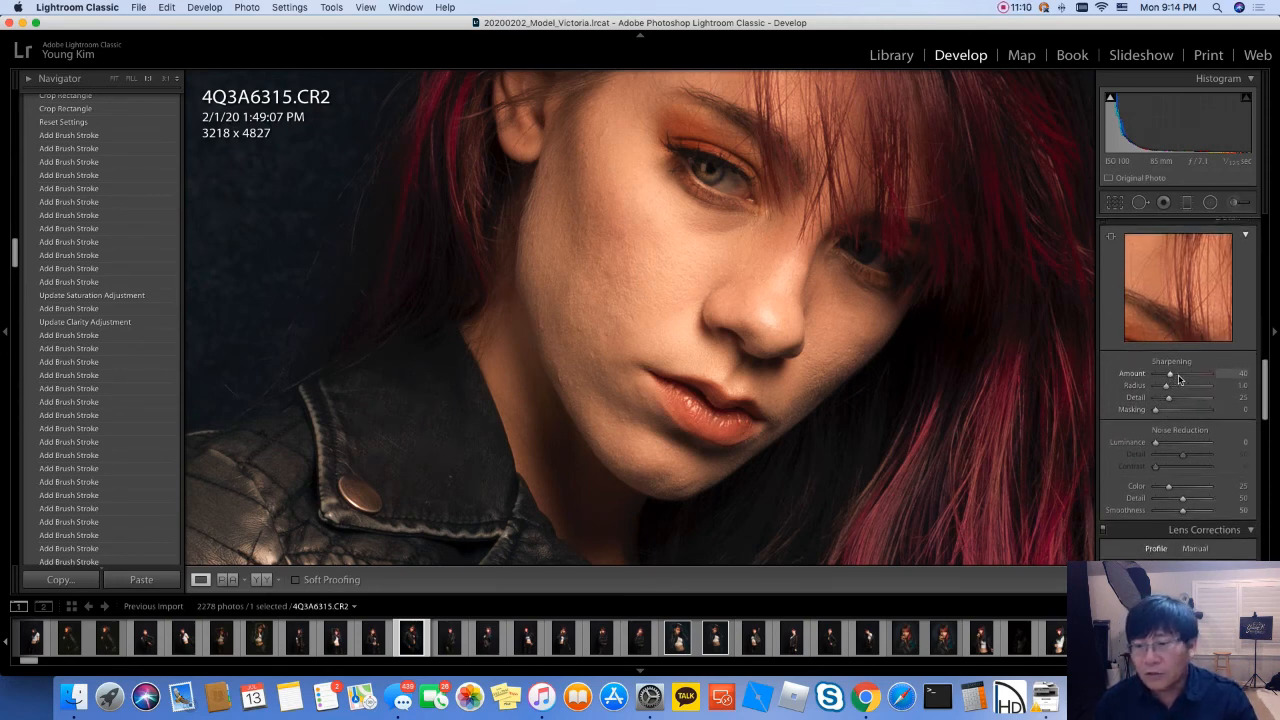
{"action": "scroll", "coordinate": [1178, 378], "scroll_direction": "up", "scroll_amount": 2}
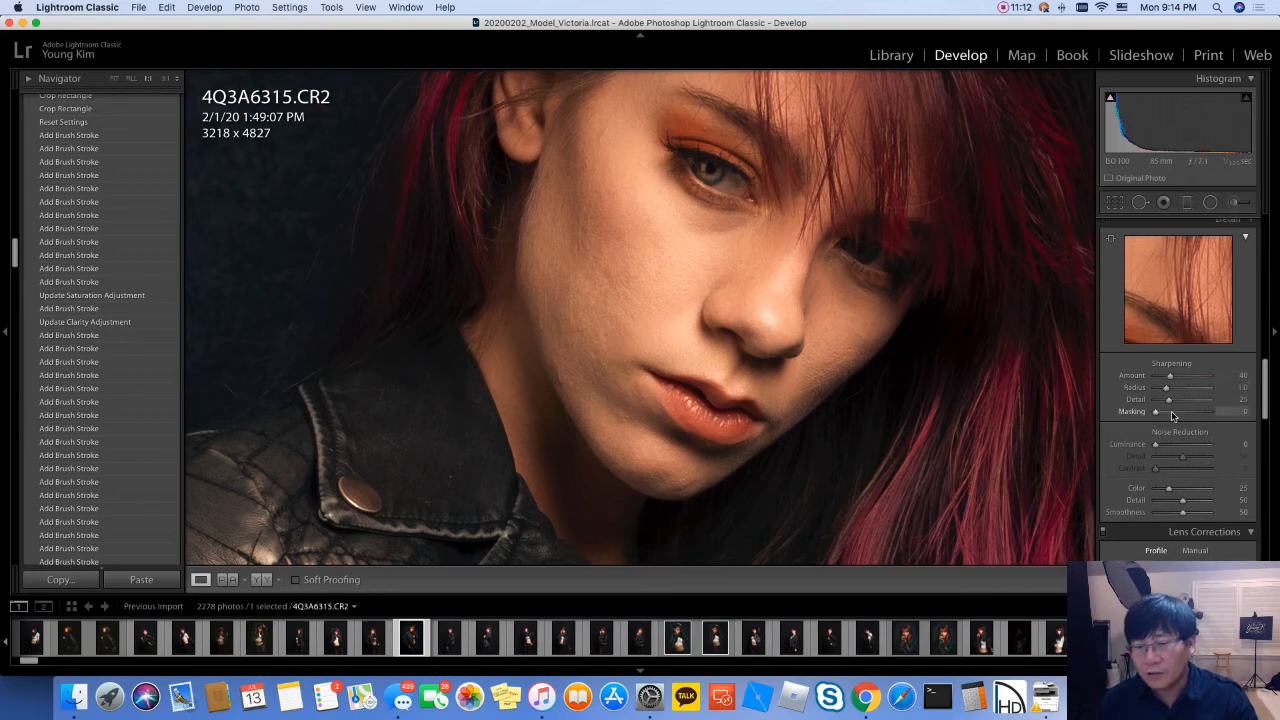
{"action": "scroll", "coordinate": [1157, 418], "scroll_direction": "down", "scroll_amount": 1}
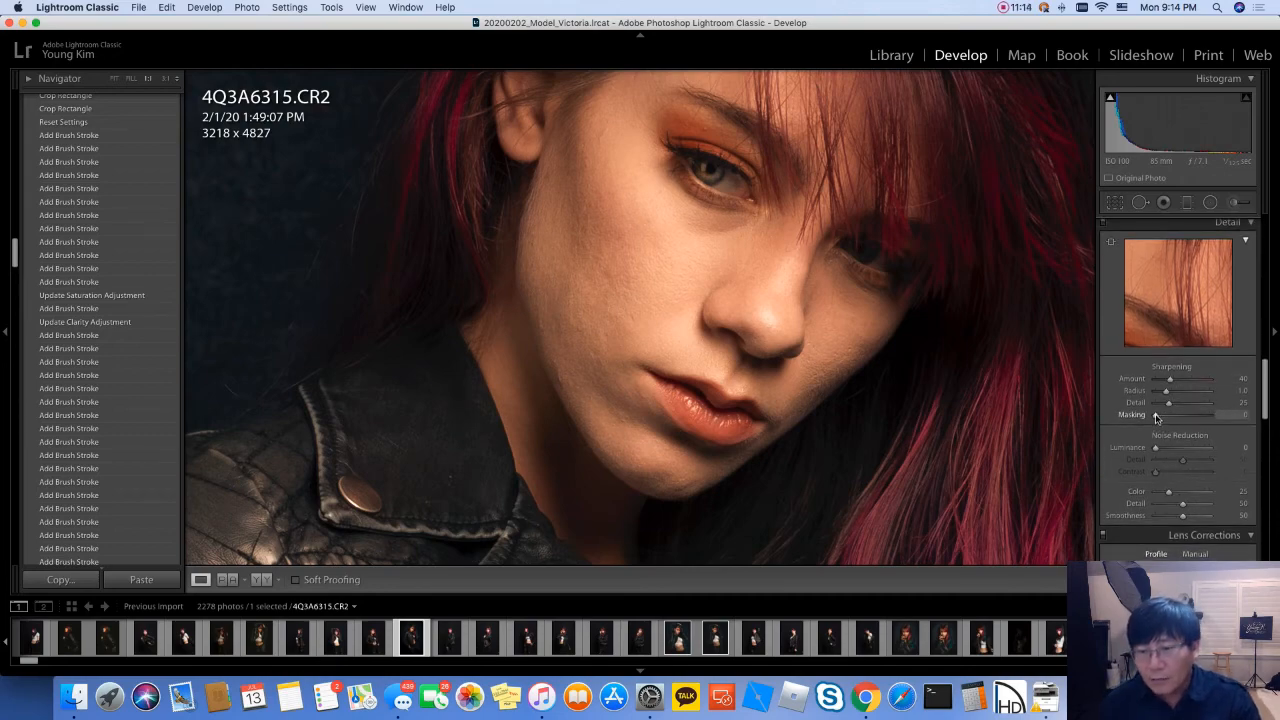
{"action": "left_click_drag", "start_coordinate": [1157, 418], "coordinate": [1202, 409]}
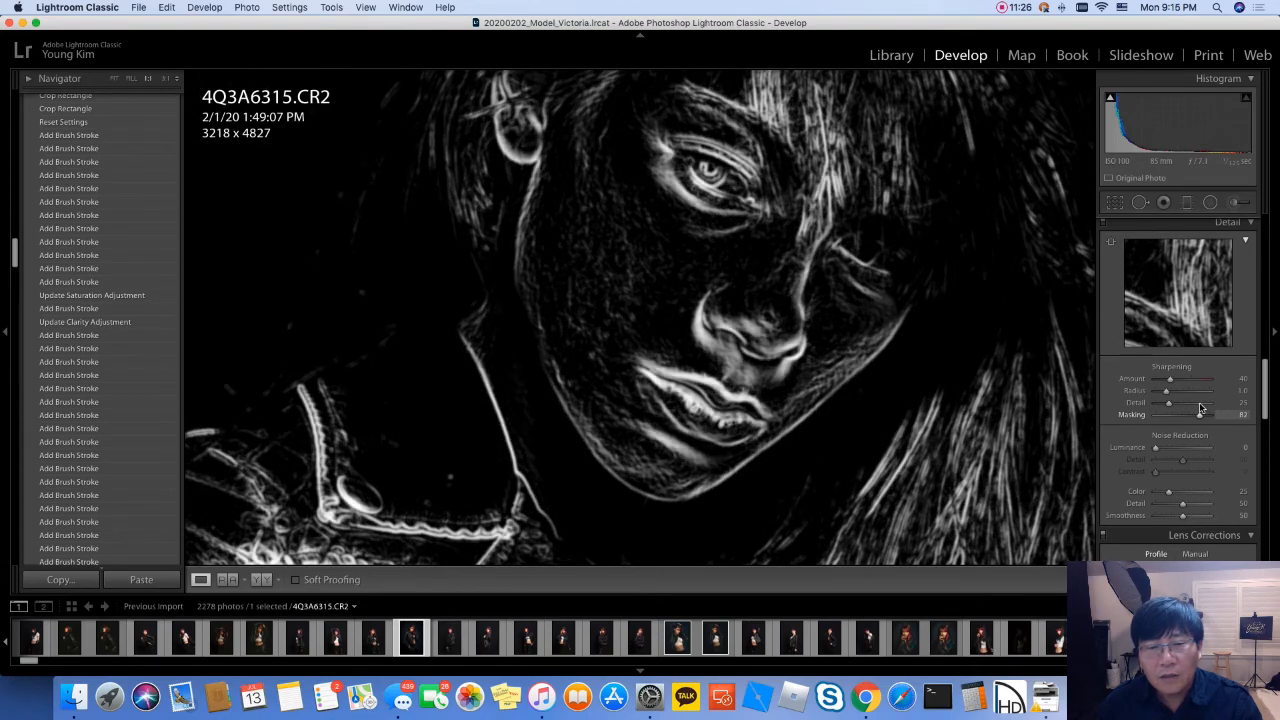
{"action": "left_click_drag", "start_coordinate": [1202, 409], "coordinate": [1202, 410]}
{"action": "left_click", "coordinate": [732, 292]}
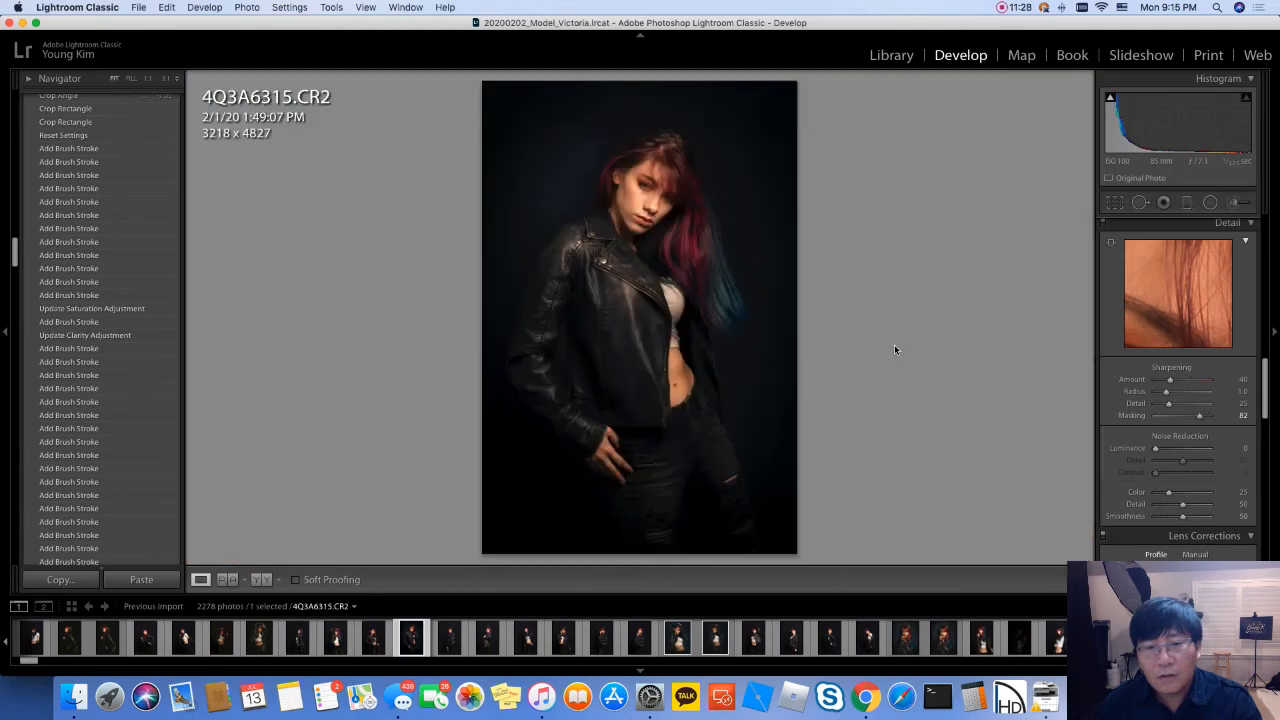
{"action": "key", "text": "alt"}
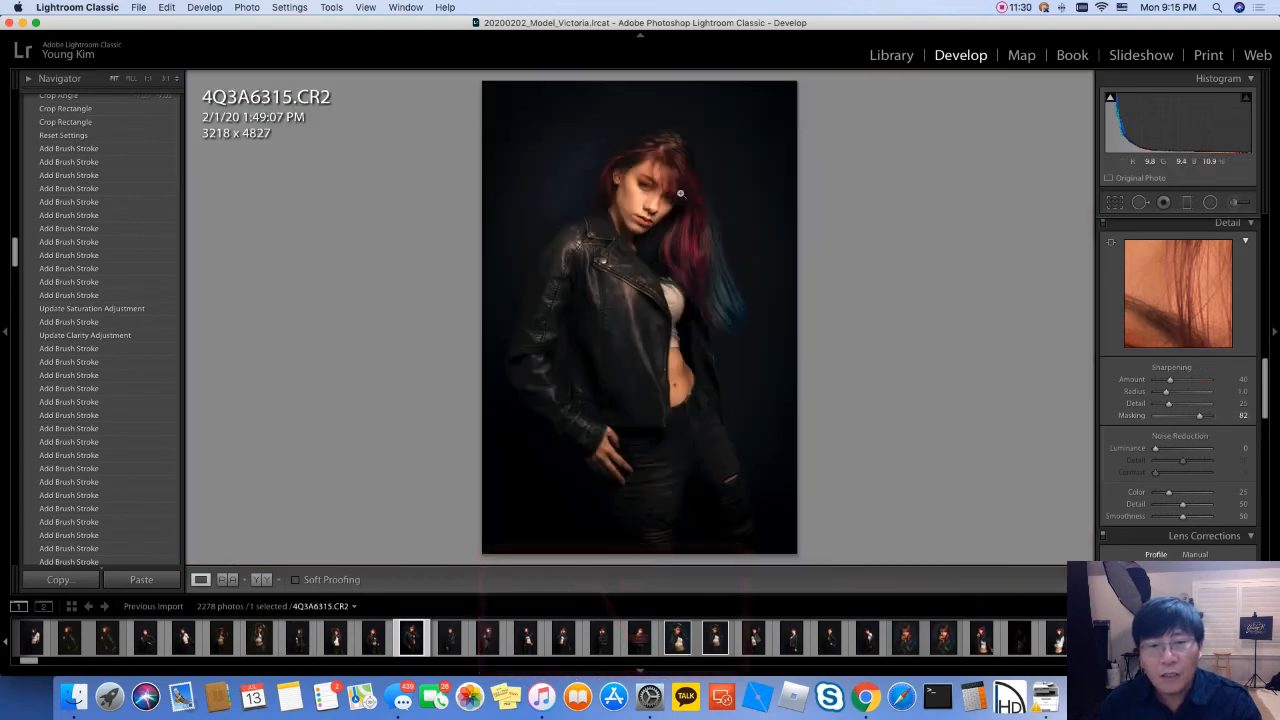
{"action": "left_click", "coordinate": [654, 191]}
{"action": "key", "text": "alt"}
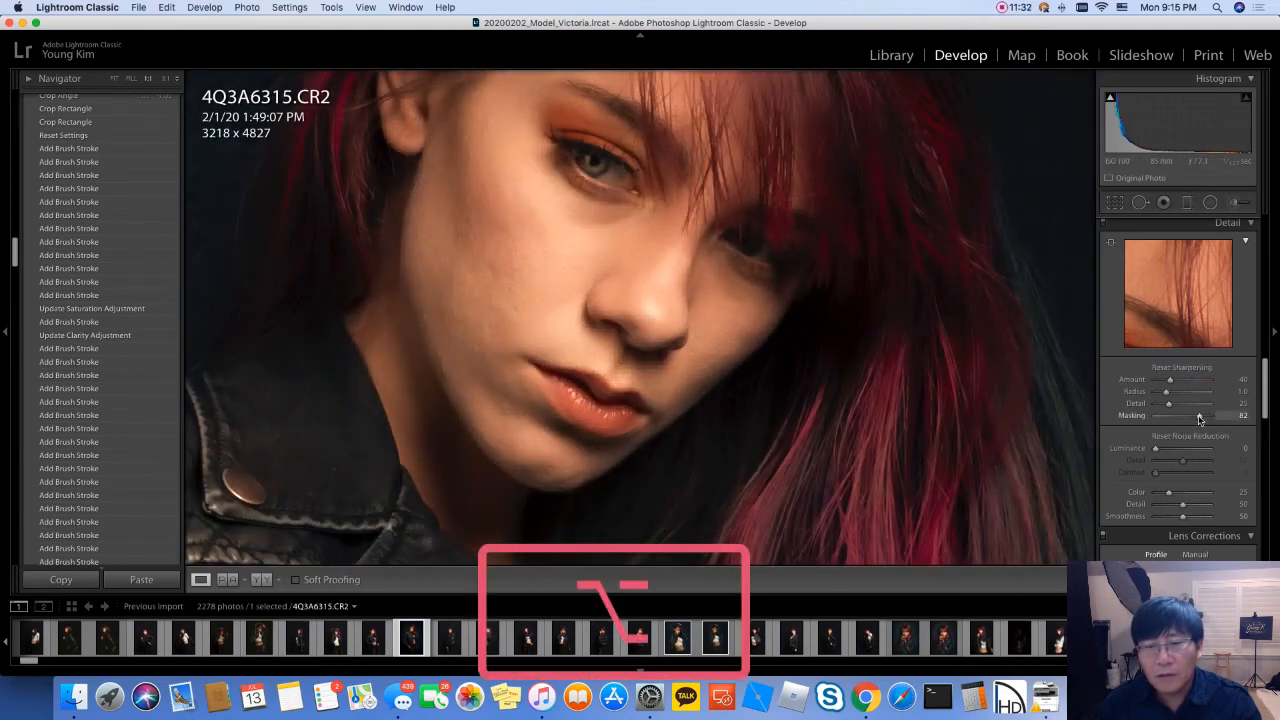
{"action": "left_click_drag", "start_coordinate": [1204, 420], "coordinate": [1202, 420]}
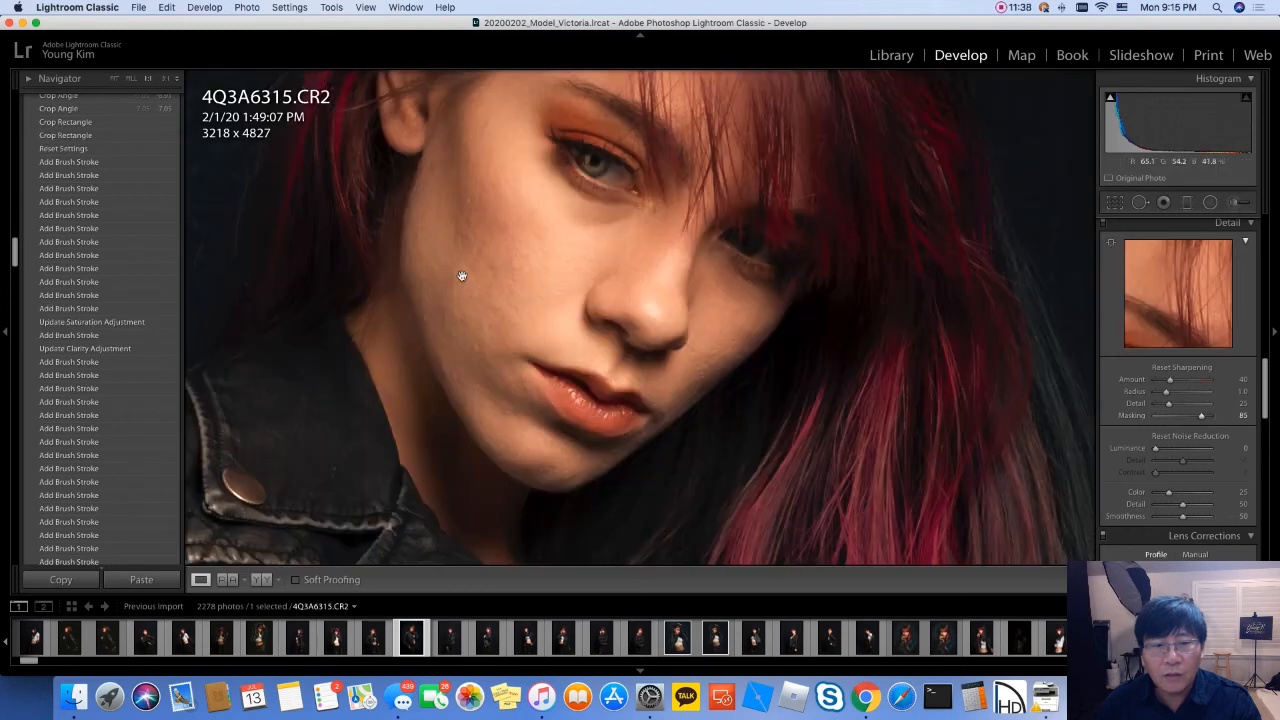
{"action": "left_click", "coordinate": [528, 270]}
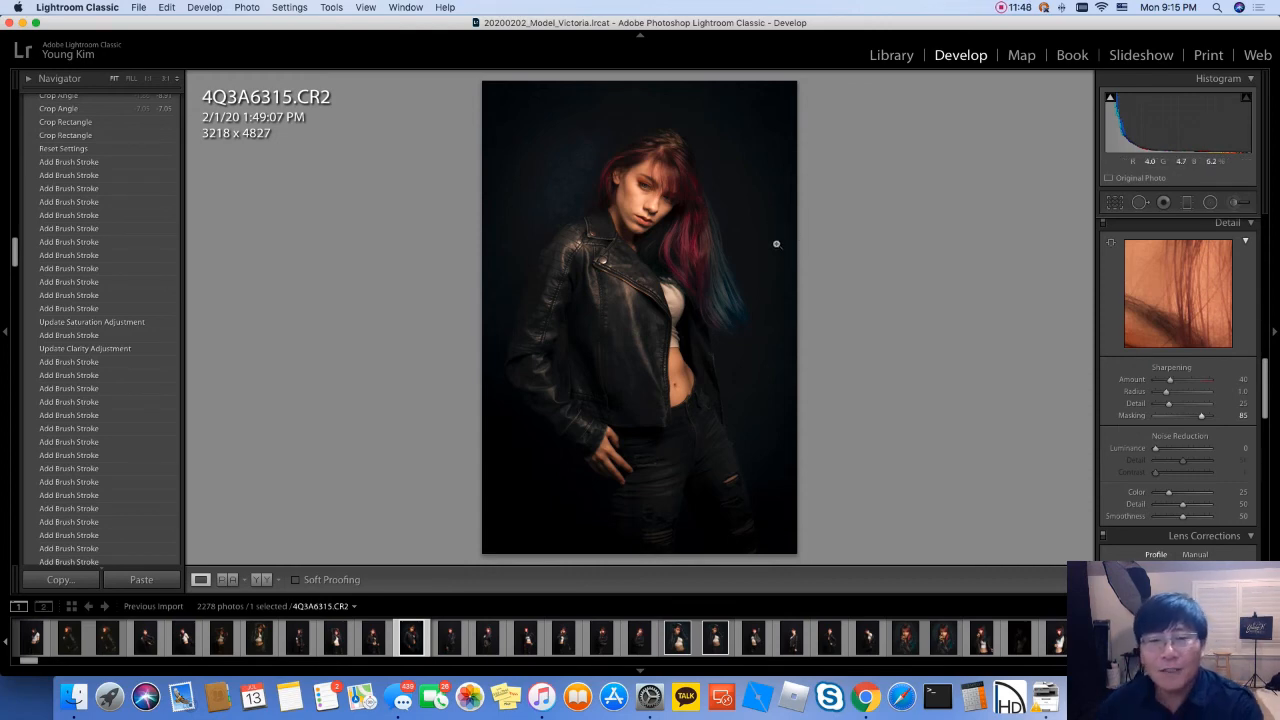
Step: Intensify the red and blue hair color with a new size 6 brush mask at Saturation 100, and close the adjustment brush
{"action": "left_click", "coordinate": [1240, 204]}
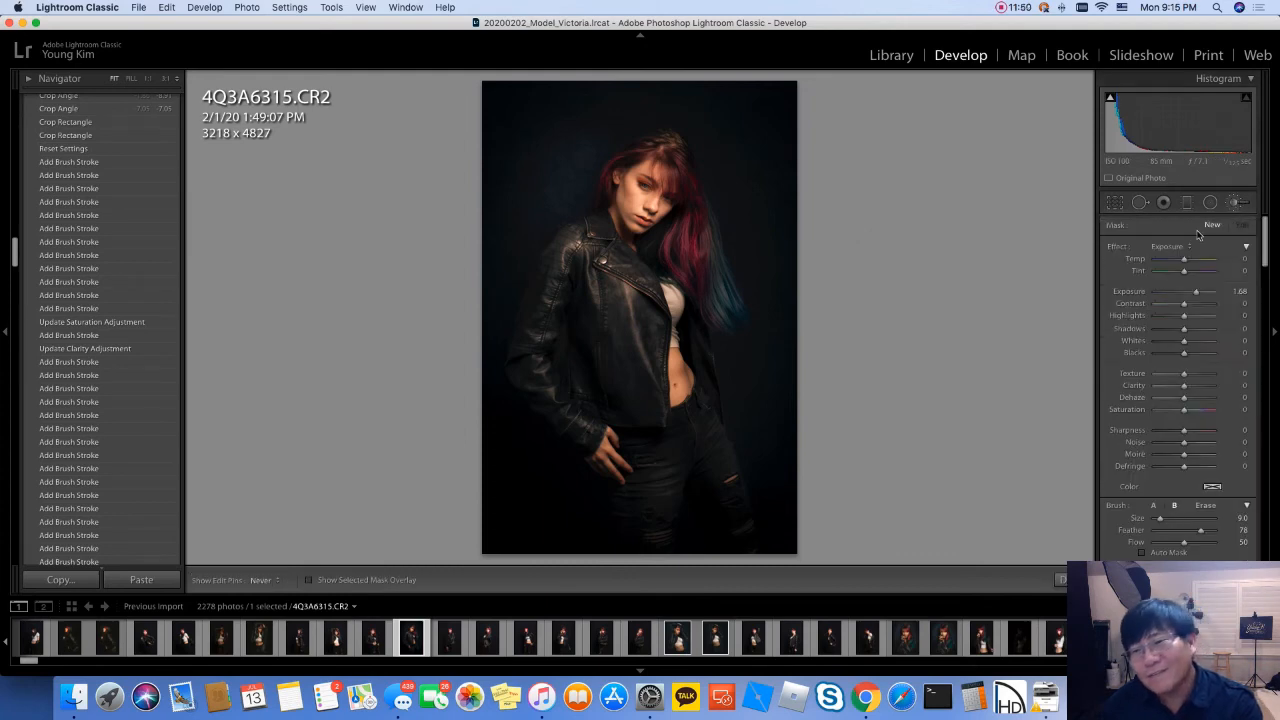
{"action": "left_click", "coordinate": [1185, 251]}
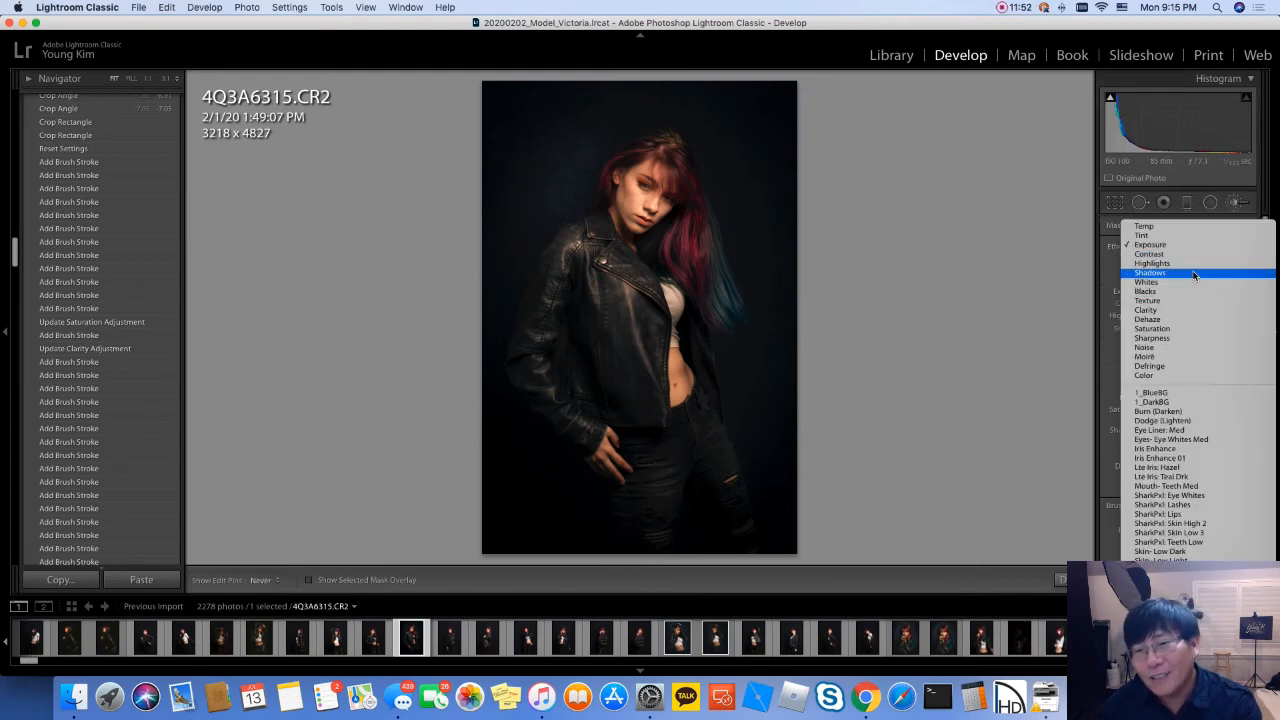
{"action": "left_click", "coordinate": [1187, 330]}
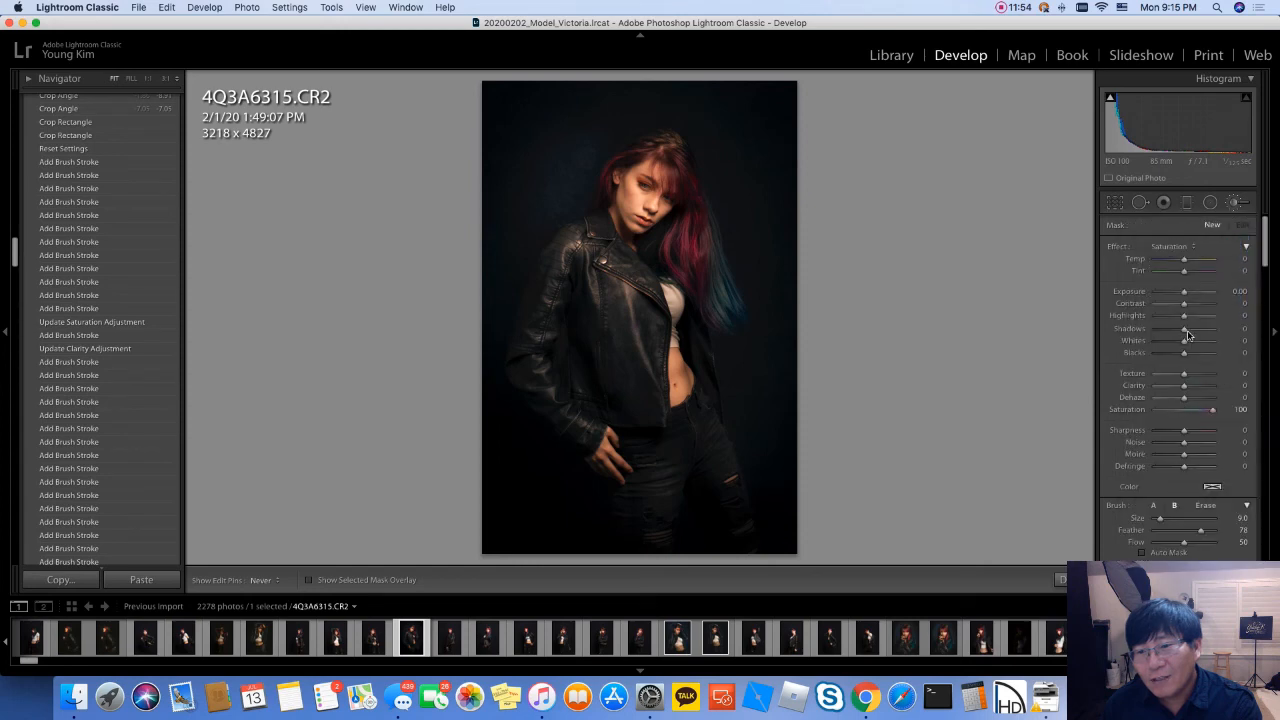
{"action": "key", "text": "bracketleft"}
{"action": "key", "text": "bracketleft"}
{"action": "key", "text": "bracketleft"}
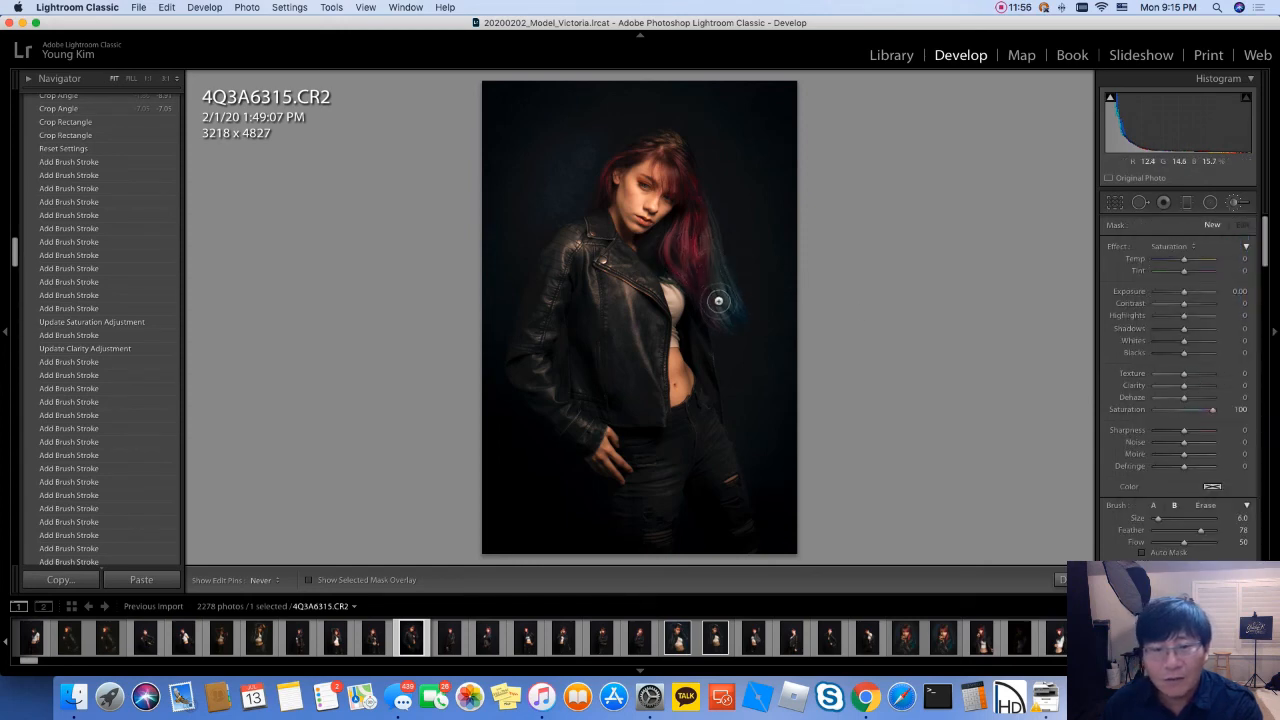
{"action": "mouse_move", "coordinate": [718, 300]}
{"action": "left_mouse_down"}
{"action": "mouse_move", "coordinate": [734, 320]}
{"action": "mouse_move", "coordinate": [714, 330]}
{"action": "mouse_move", "coordinate": [725, 328]}
{"action": "mouse_move", "coordinate": [725, 282]}
{"action": "mouse_move", "coordinate": [697, 262]}
{"action": "left_mouse_up"}
{"action": "left_click_drag", "start_coordinate": [700, 214], "coordinate": [717, 223]}
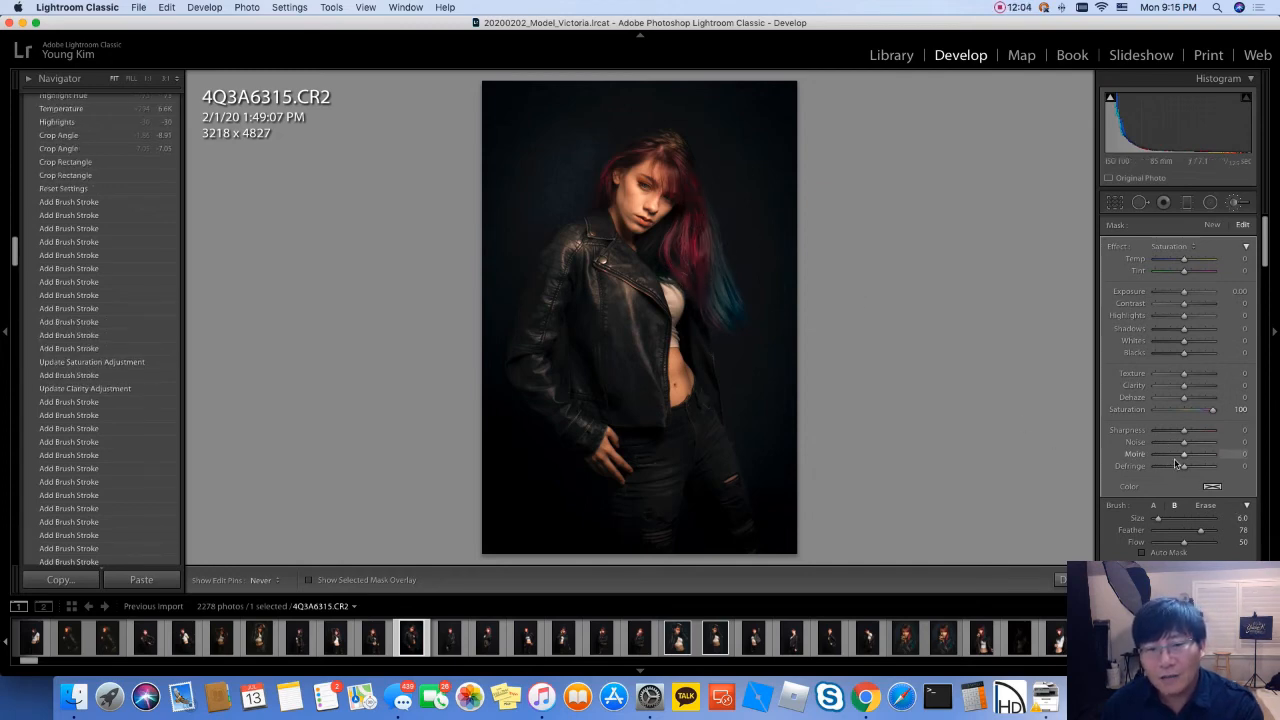
{"action": "key", "text": "Escape"}
{"action": "scroll", "coordinate": [1173, 470], "scroll_direction": "down", "scroll_amount": 2}
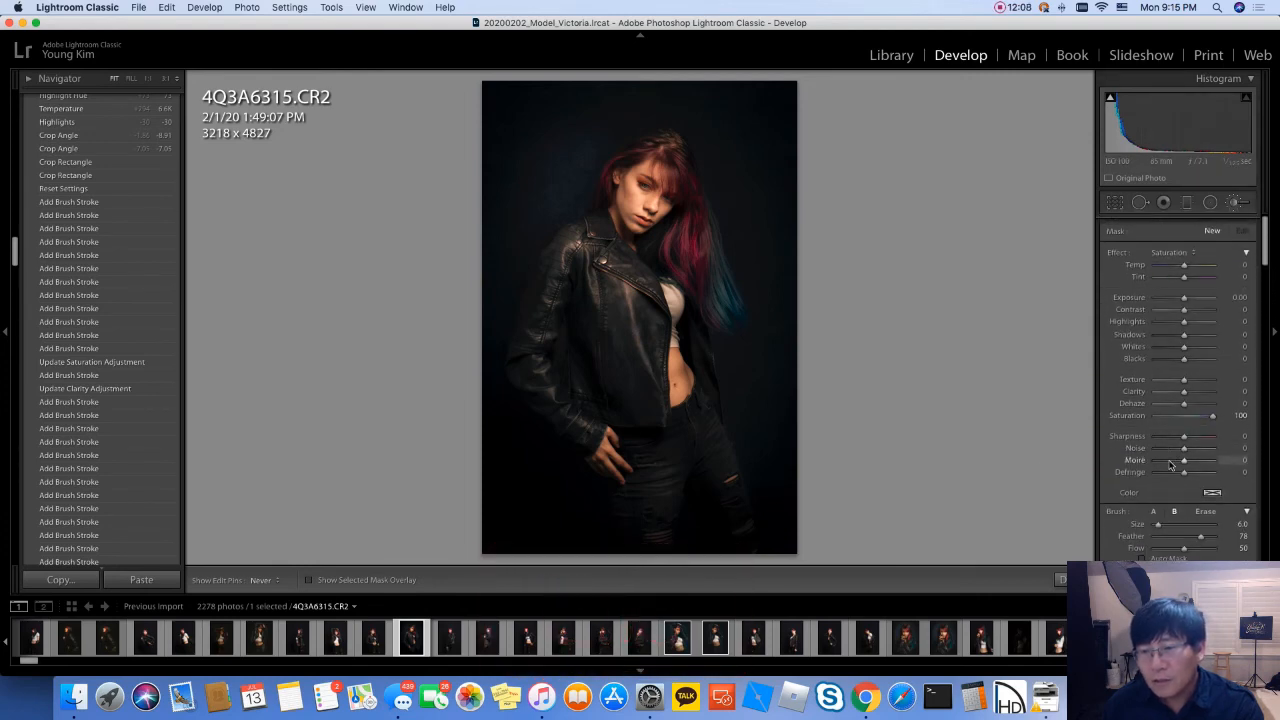
{"action": "key", "text": "Escape"}
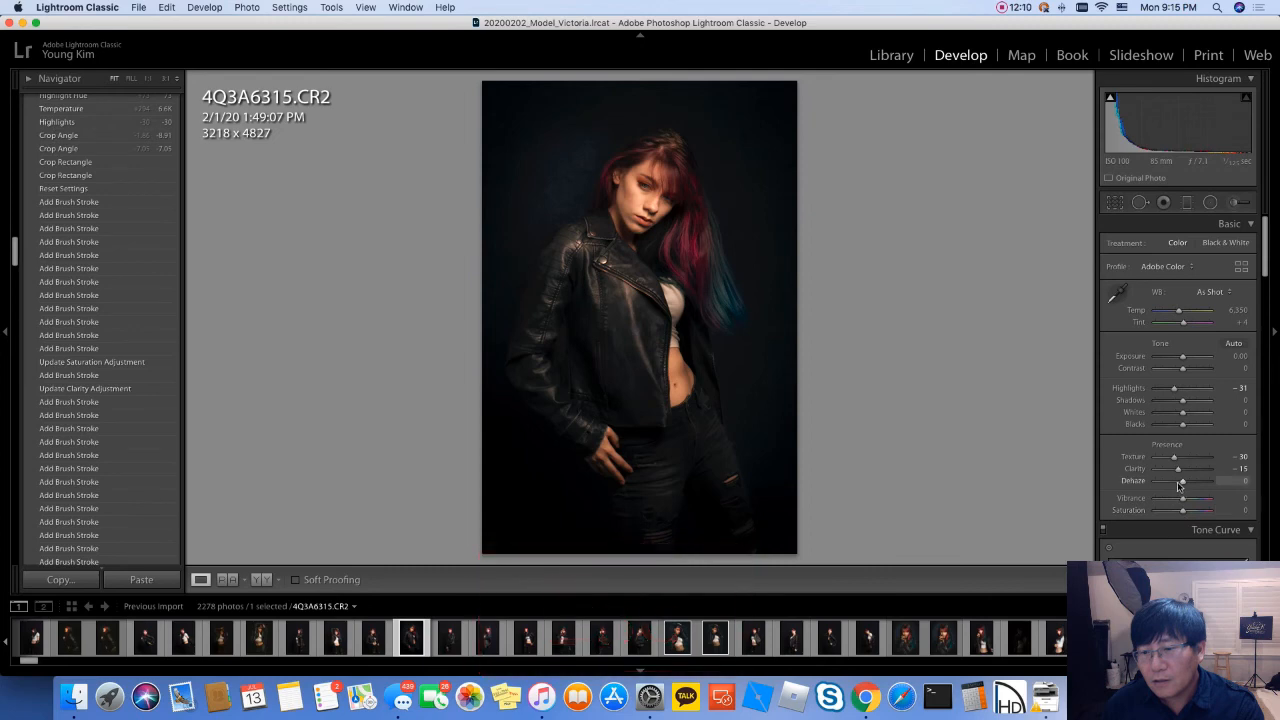
Step: Mute the photo's overall colors by setting the Basic Vibrance to -18
{"action": "scroll", "coordinate": [1182, 500], "scroll_direction": "down", "scroll_amount": 8}
{"action": "scroll", "coordinate": [1180, 487], "scroll_direction": "down", "scroll_amount": 3}
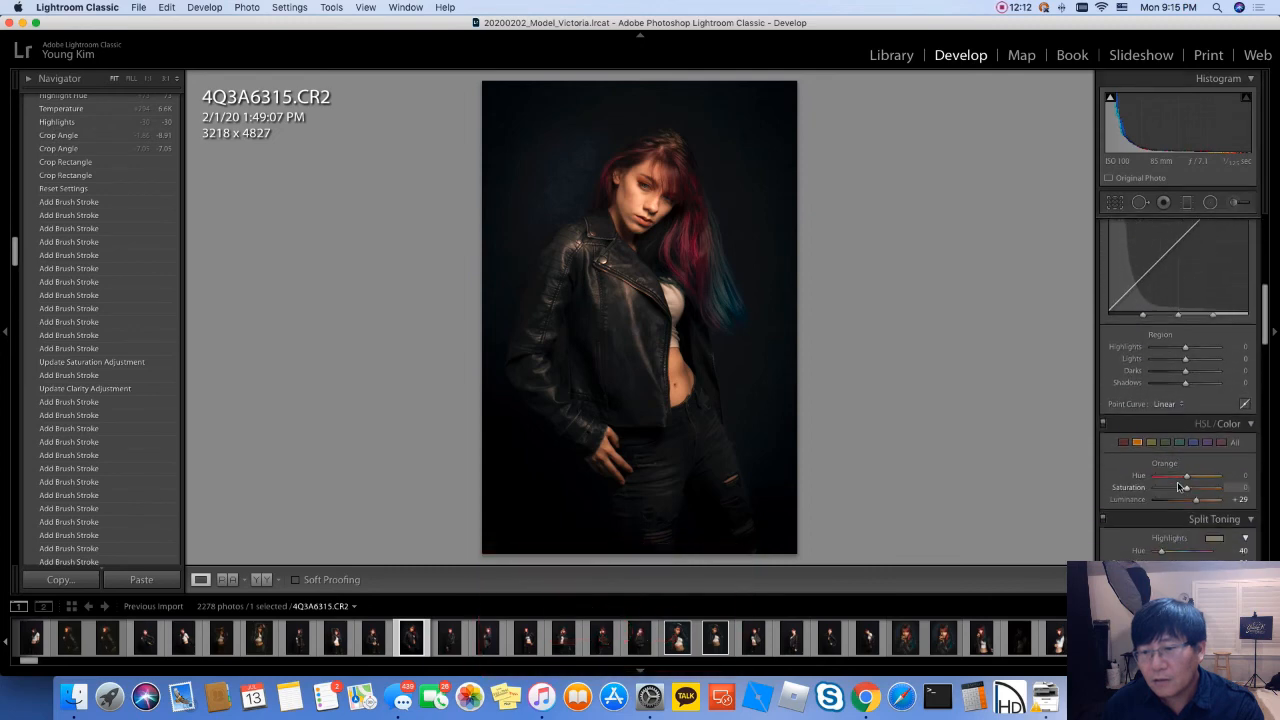
{"action": "scroll", "coordinate": [1180, 487], "scroll_direction": "up", "scroll_amount": 10}
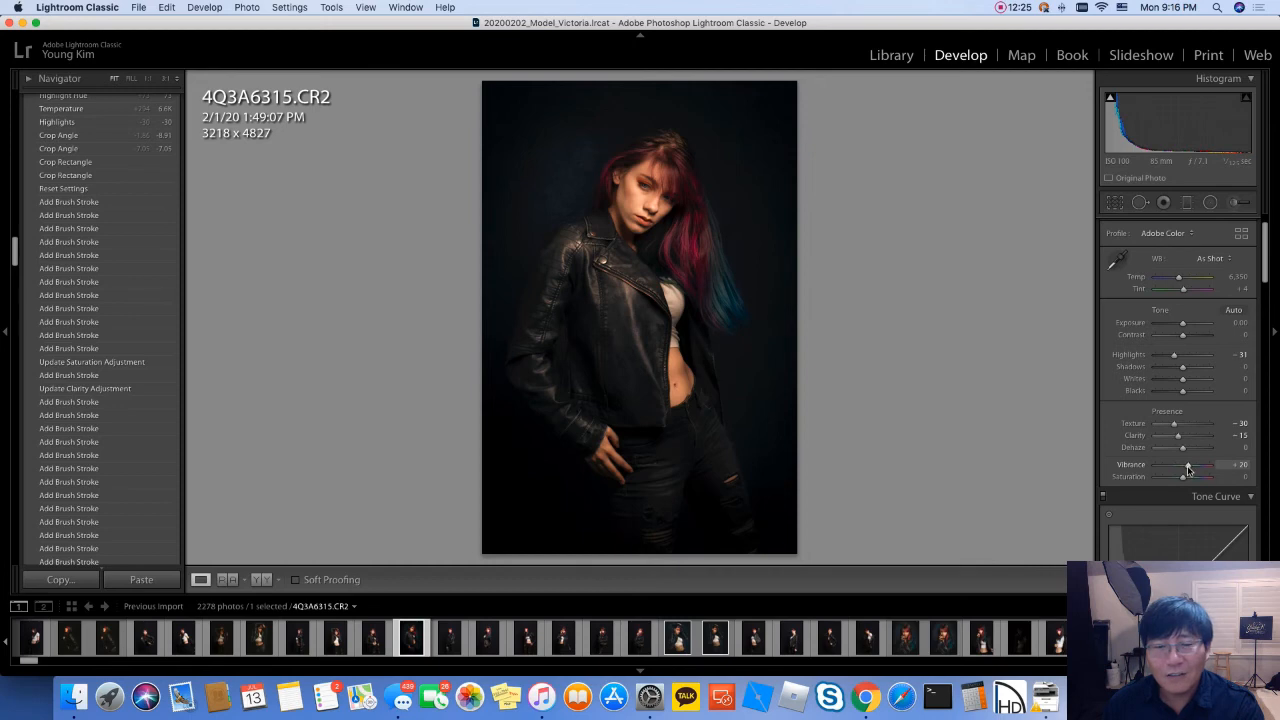
{"action": "left_click_drag", "start_coordinate": [1184, 472], "coordinate": [1170, 478]}
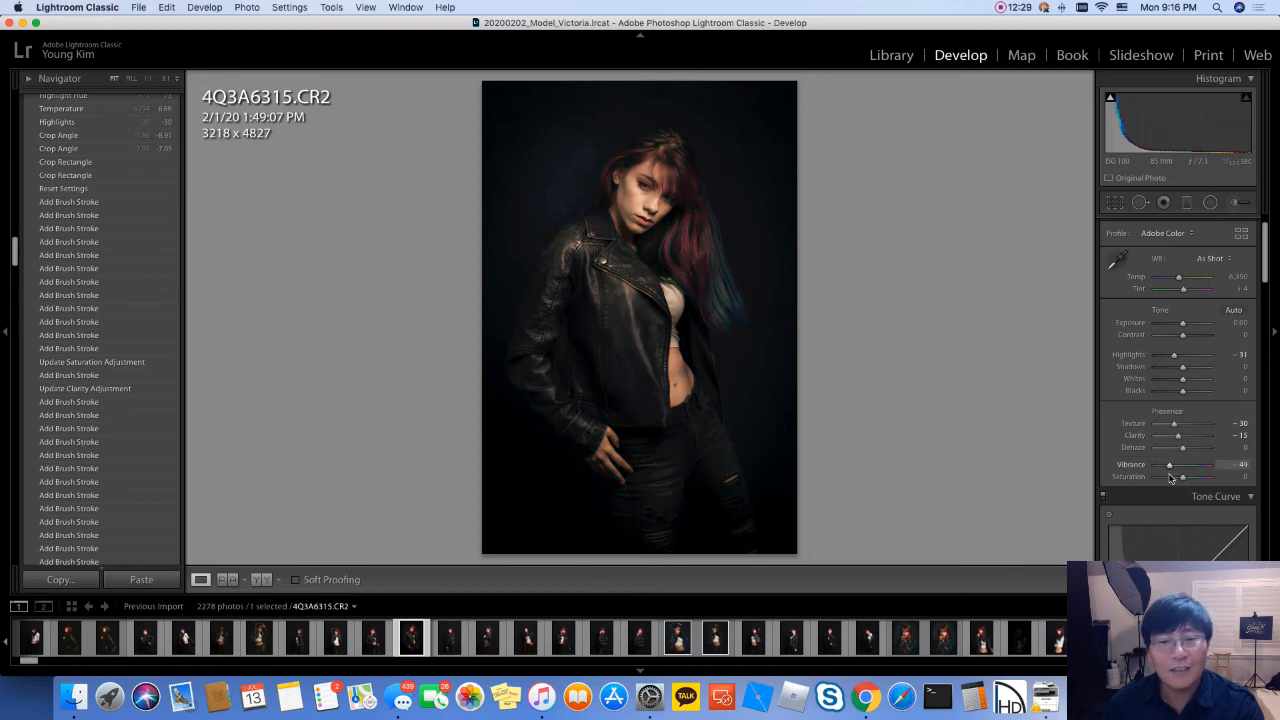
{"action": "left_click_drag", "start_coordinate": [1170, 478], "coordinate": [1173, 478]}
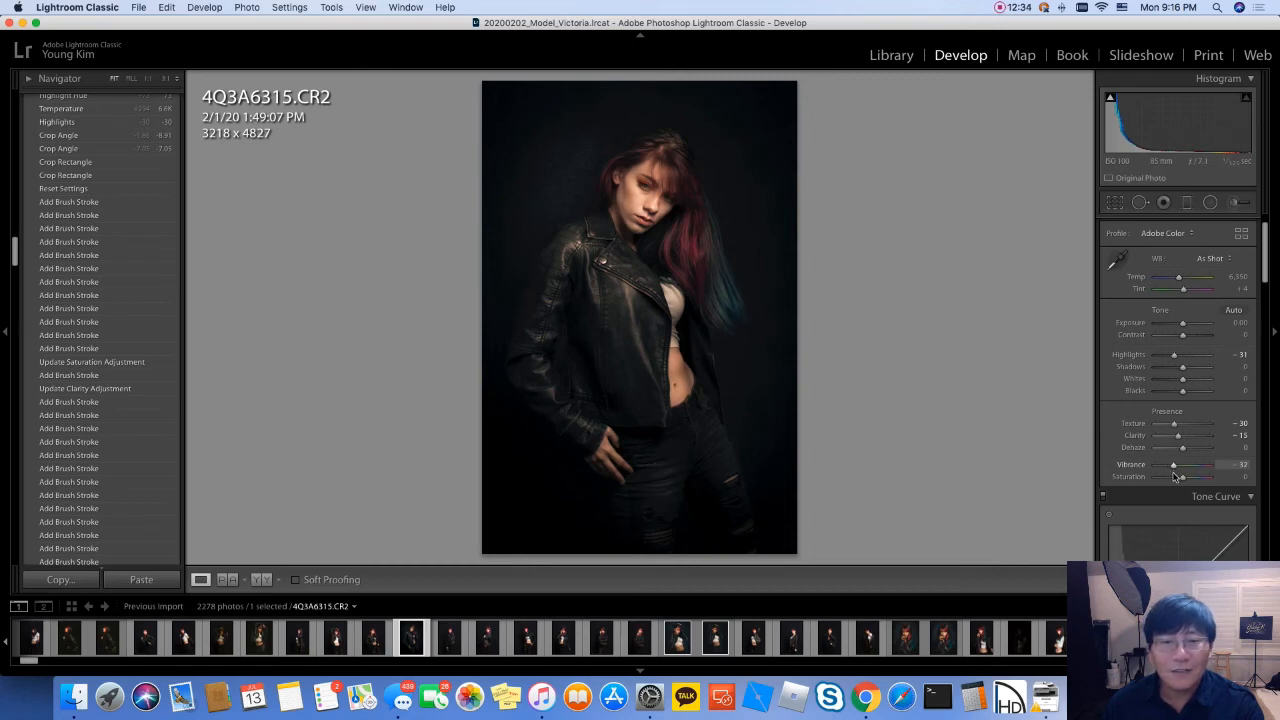
{"action": "left_click_drag", "start_coordinate": [1175, 477], "coordinate": [1183, 474]}
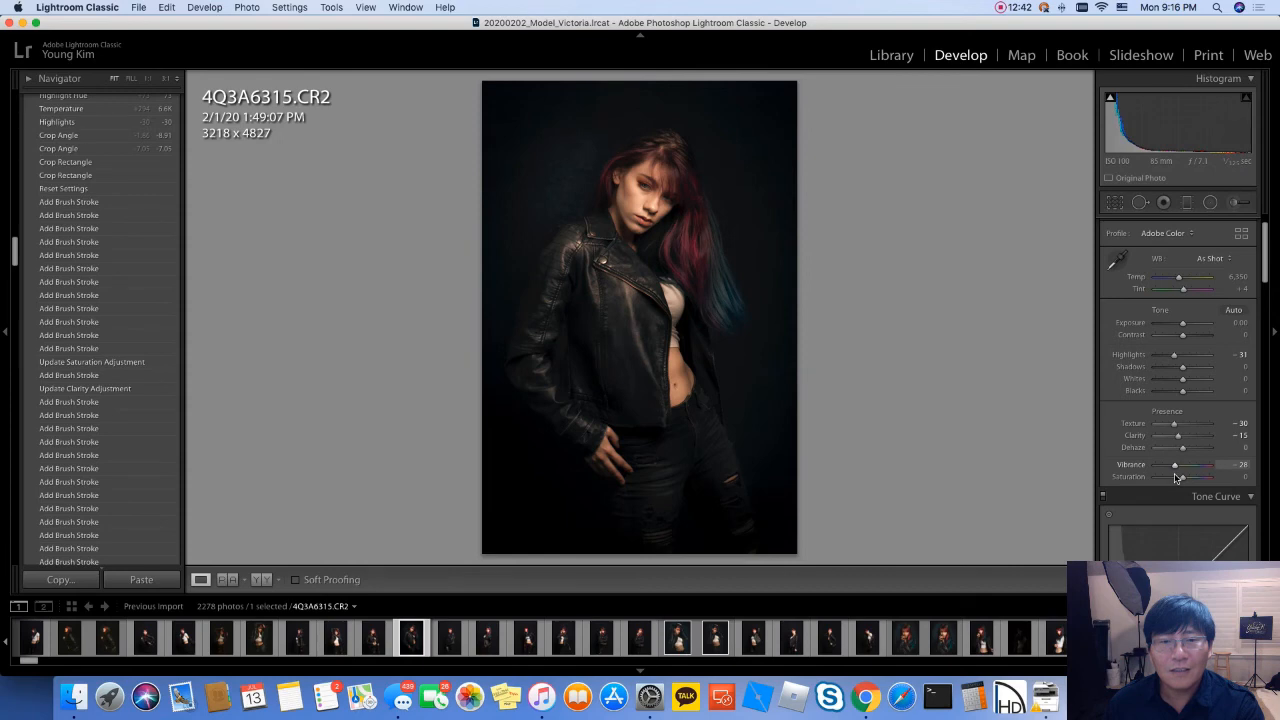
{"action": "left_click_drag", "start_coordinate": [1177, 478], "coordinate": [1179, 478]}
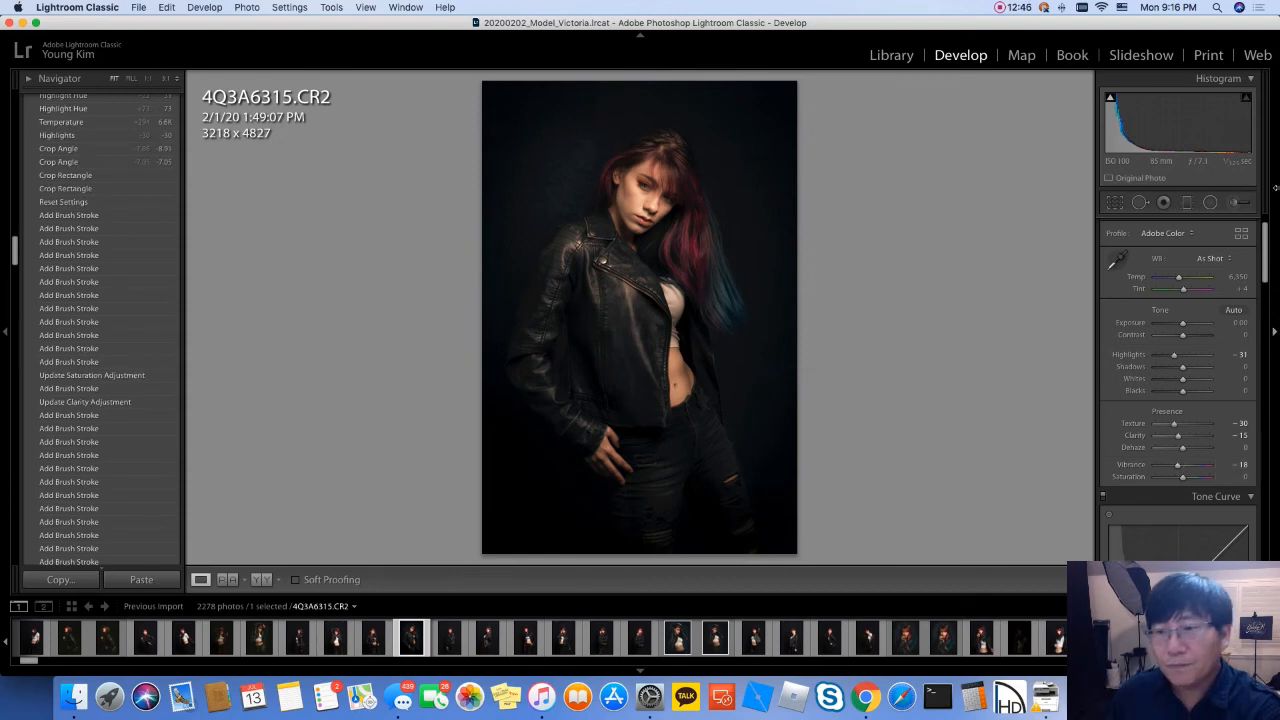
Step: Brighten the white top, midriff and upper jeans with a new size 4 brush mask at Exposure 1.02
{"action": "left_click", "coordinate": [1236, 203]}
{"action": "left_click", "coordinate": [1186, 248]}
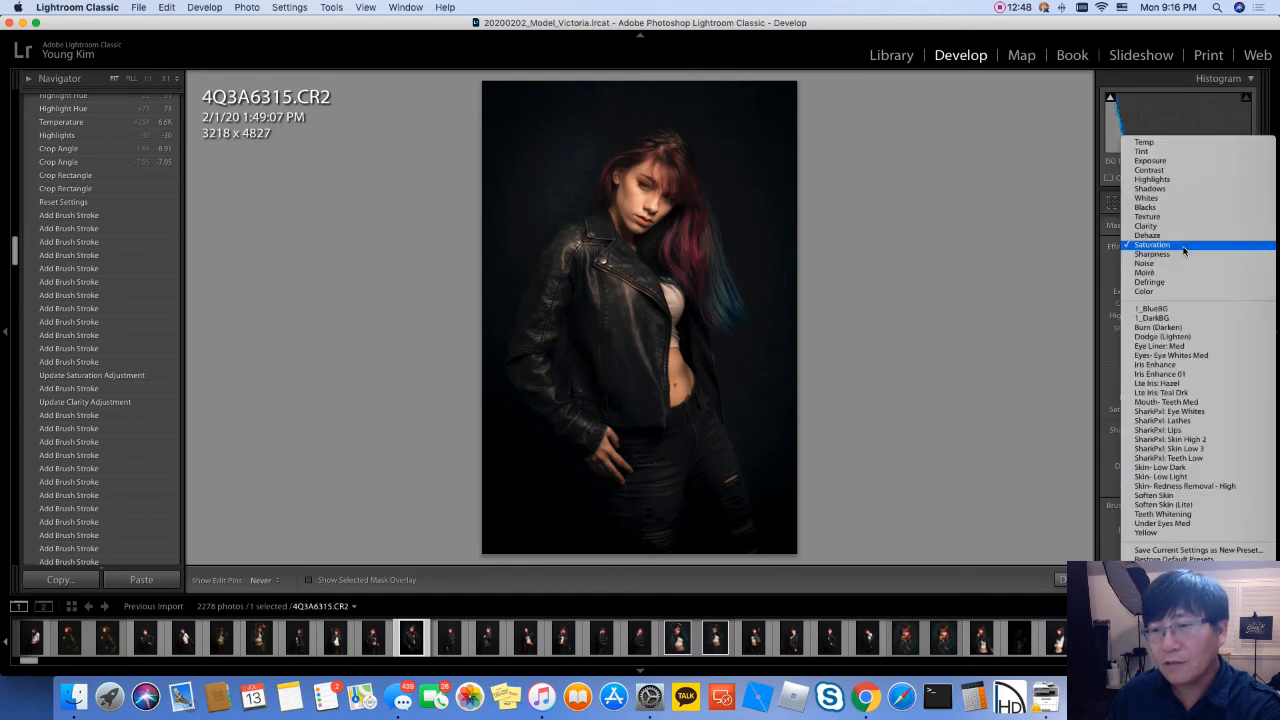
{"action": "left_click", "coordinate": [1197, 161]}
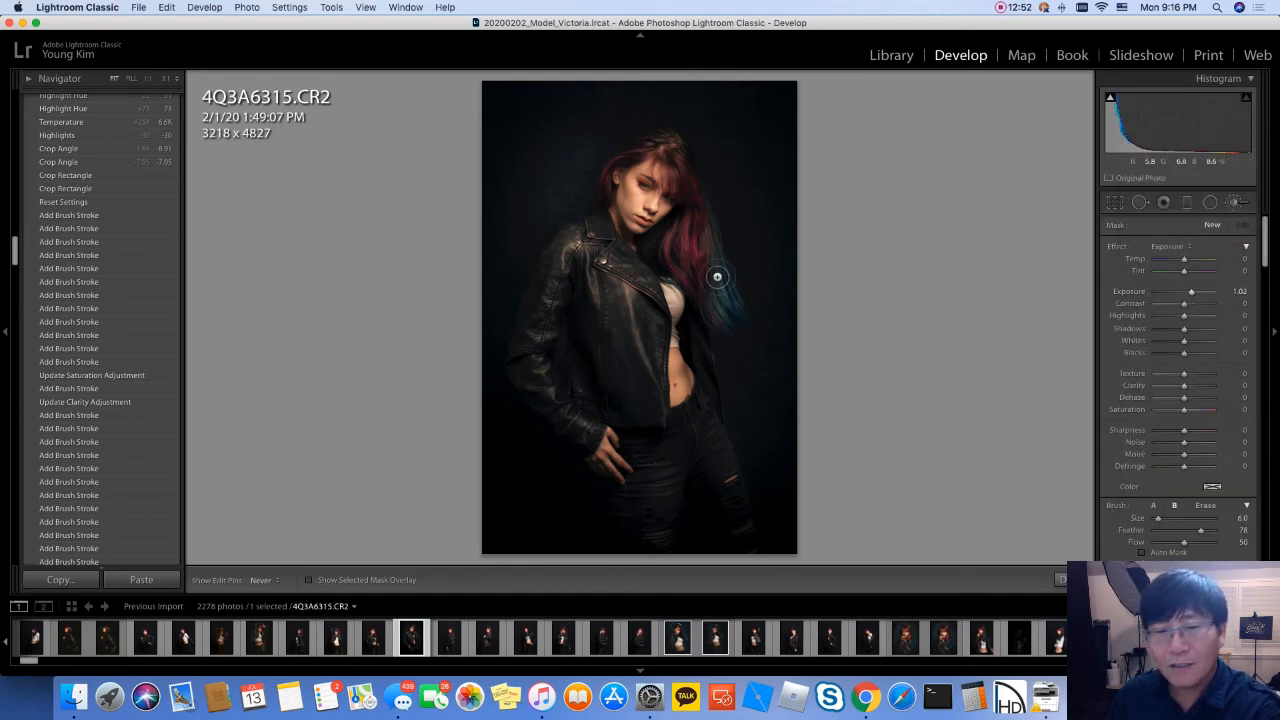
{"action": "key", "text": "bracketleft"}
{"action": "key", "text": "bracketleft"}
{"action": "mouse_move", "coordinate": [675, 289]}
{"action": "left_mouse_down"}
{"action": "mouse_move", "coordinate": [664, 291]}
{"action": "mouse_move", "coordinate": [688, 295]}
{"action": "left_mouse_up"}
{"action": "mouse_move", "coordinate": [690, 367]}
{"action": "left_mouse_down"}
{"action": "mouse_move", "coordinate": [679, 407]}
{"action": "mouse_move", "coordinate": [690, 389]}
{"action": "mouse_move", "coordinate": [715, 407]}
{"action": "mouse_move", "coordinate": [699, 412]}
{"action": "mouse_move", "coordinate": [729, 480]}
{"action": "mouse_move", "coordinate": [657, 470]}
{"action": "left_mouse_up"}
{"action": "left_click", "coordinate": [715, 407]}
Step: Dodge the highlights on the lips and nose at close range, raising the brush mask's Exposure to 2.61
{"action": "key", "text": "z"}
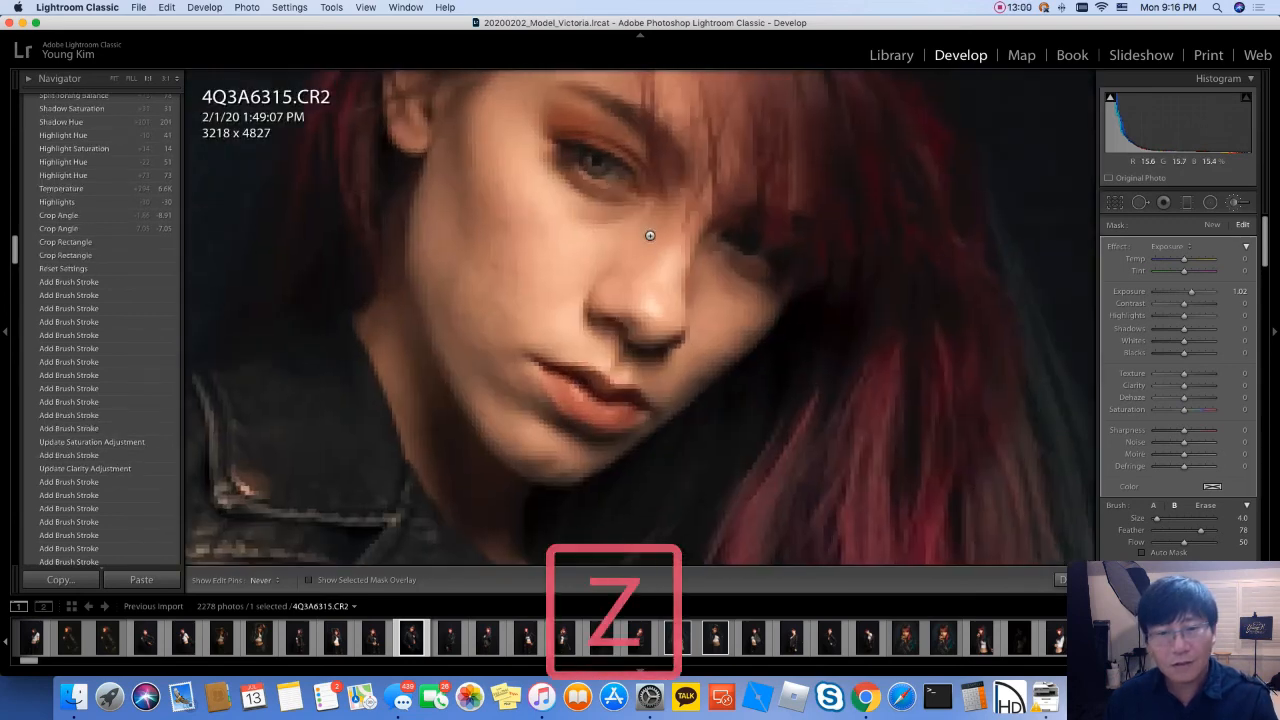
{"action": "left_click_drag", "start_coordinate": [570, 397], "coordinate": [584, 408]}
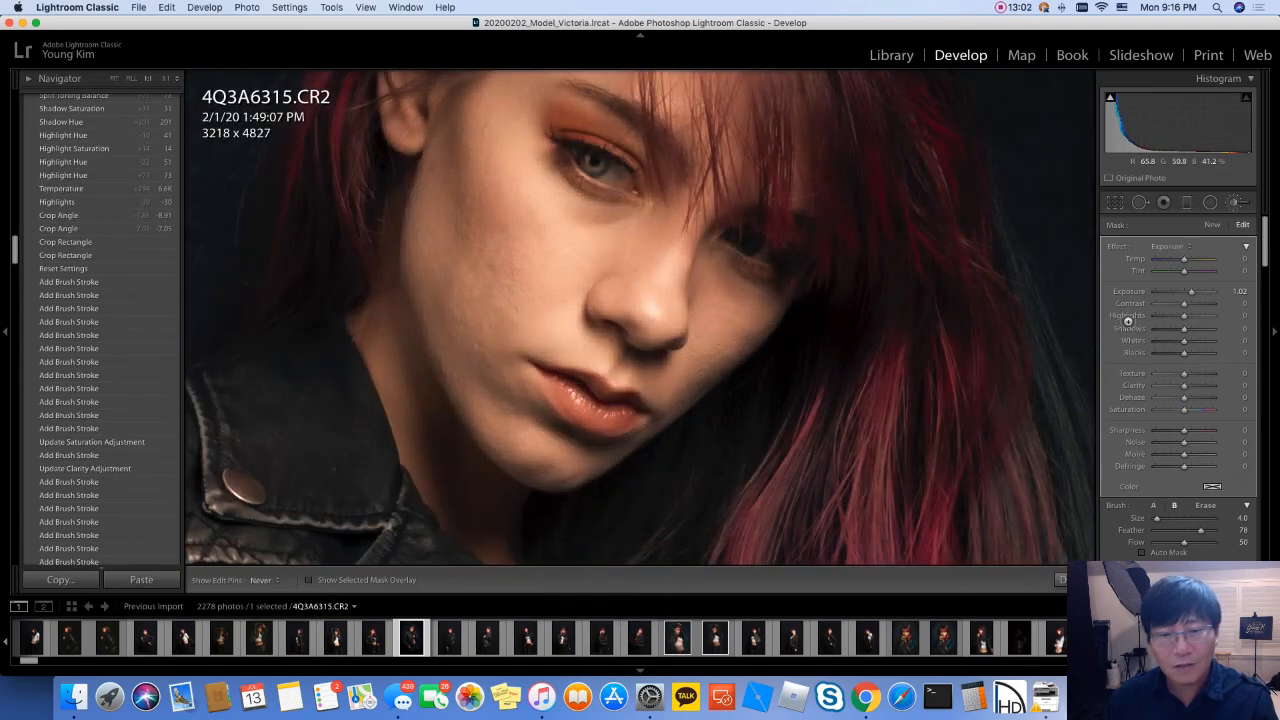
{"action": "left_click_drag", "start_coordinate": [1201, 291], "coordinate": [1204, 291]}
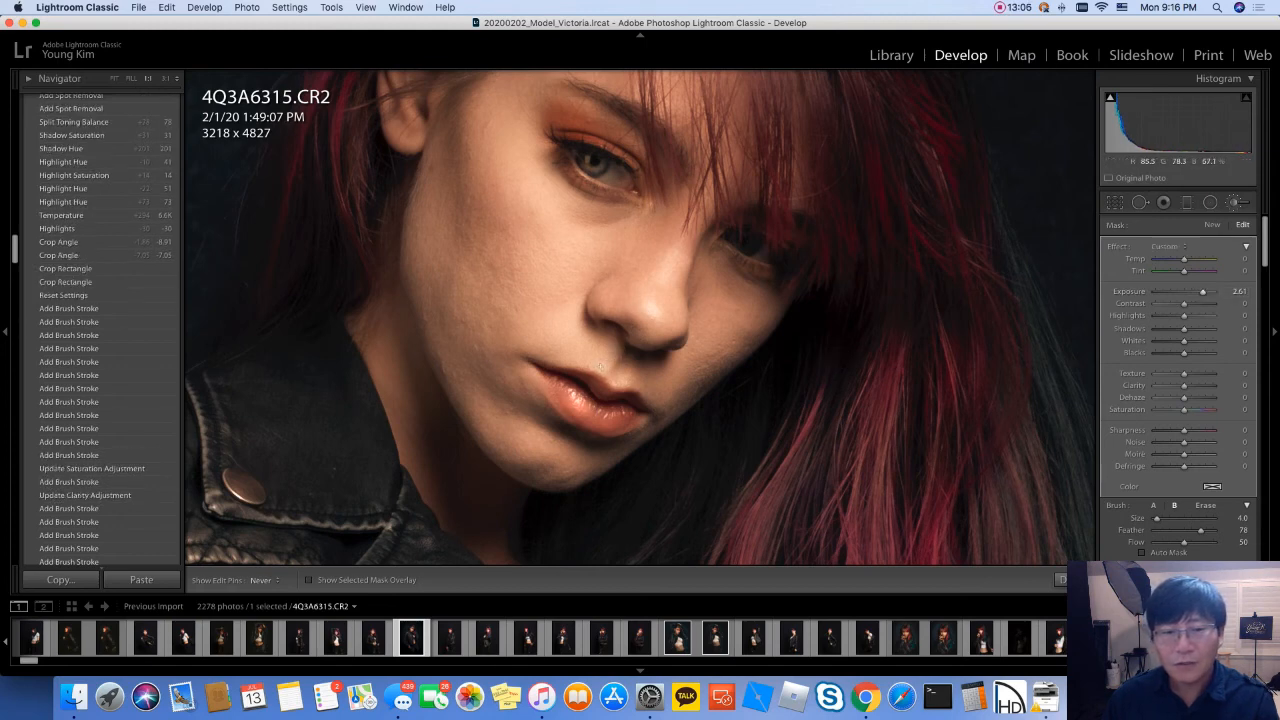
{"action": "left_click_drag", "start_coordinate": [617, 379], "coordinate": [630, 382]}
{"action": "left_click", "coordinate": [650, 294]}
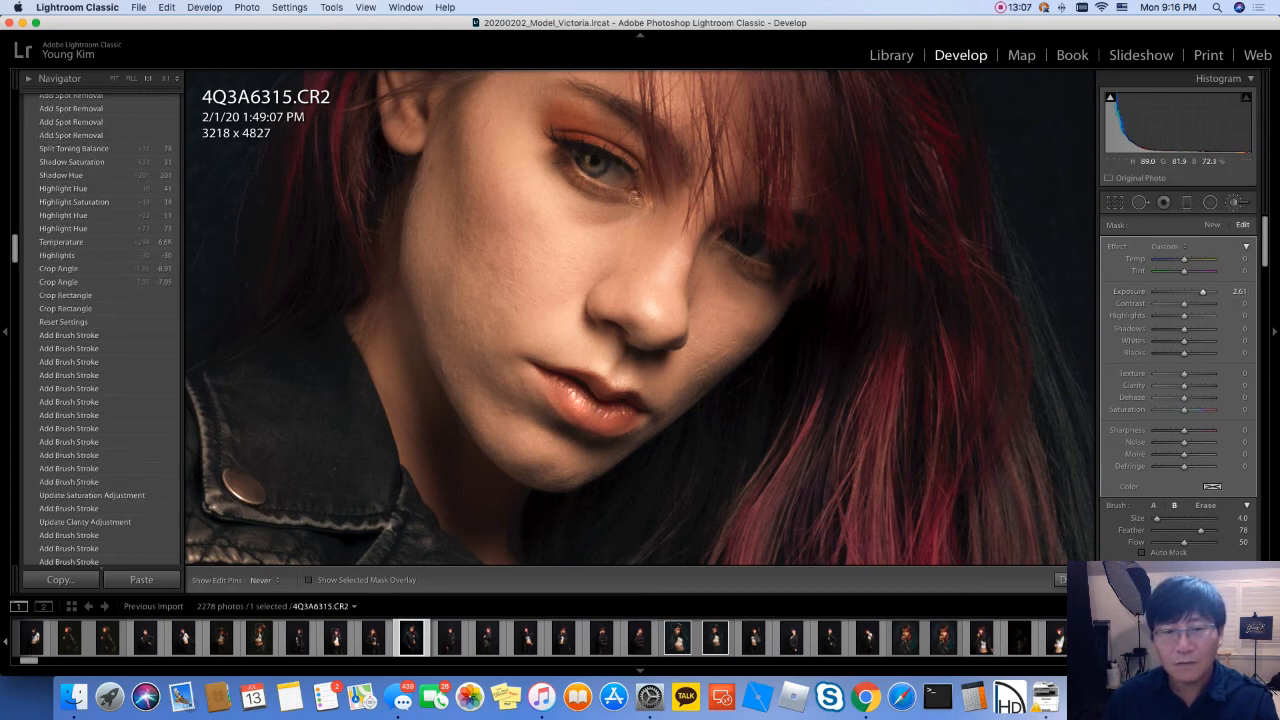
Step: Try brightening the area from the lit eye to the nose bridge, and undo that brush stroke
{"action": "left_click_drag", "start_coordinate": [606, 160], "coordinate": [675, 186]}
{"action": "key", "text": "z"}
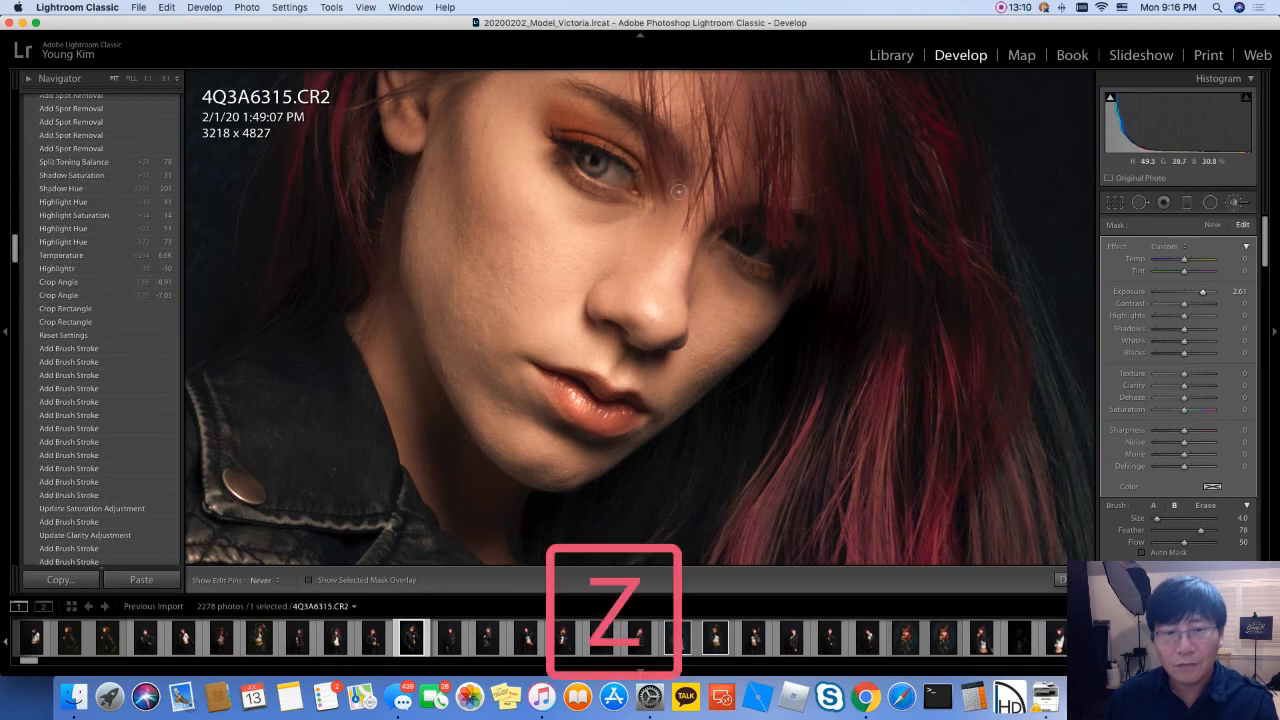
{"action": "key", "text": "super+z"}
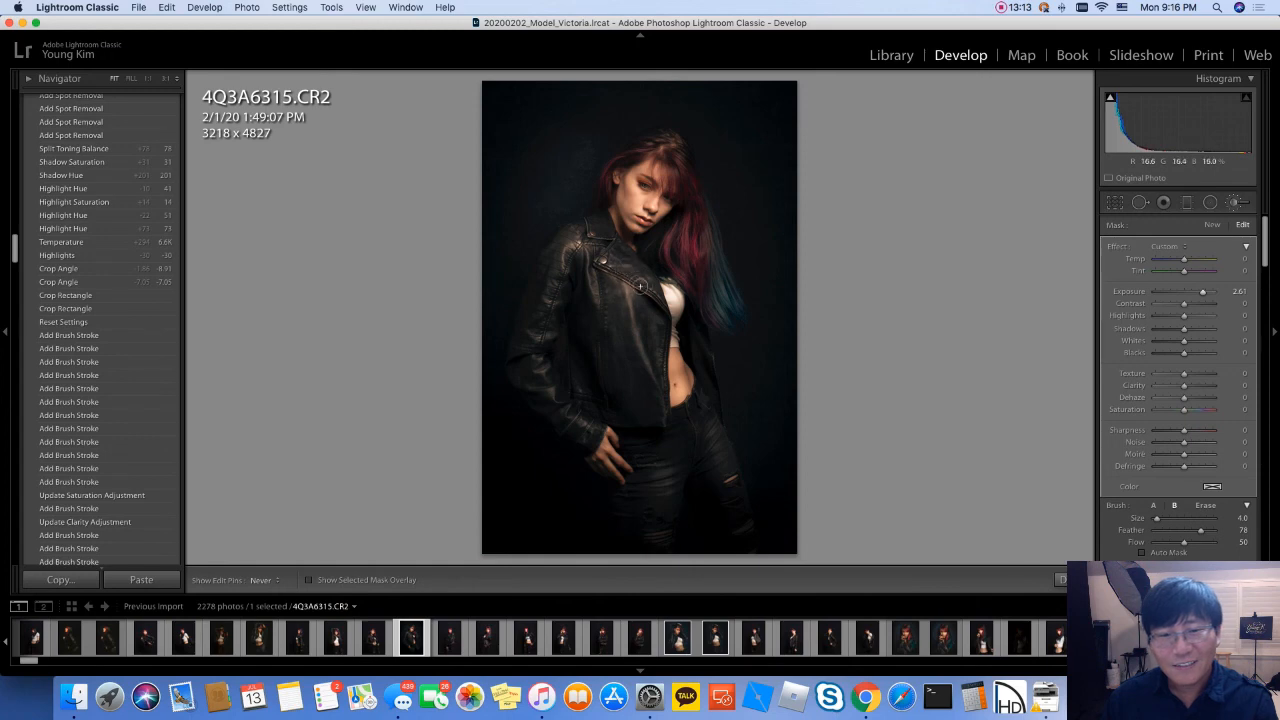
Step: Brighten the highlights on the jacket's lapel and shoulder and on the hair with the same Exposure 2.61 mask
{"action": "left_click_drag", "start_coordinate": [648, 310], "coordinate": [613, 275]}
{"action": "mouse_move", "coordinate": [716, 255]}
{"action": "left_mouse_down"}
{"action": "mouse_move", "coordinate": [710, 225]}
{"action": "mouse_move", "coordinate": [696, 241]}
{"action": "mouse_move", "coordinate": [720, 254]}
{"action": "left_mouse_up"}
{"action": "left_click_drag", "start_coordinate": [581, 238], "coordinate": [566, 254]}
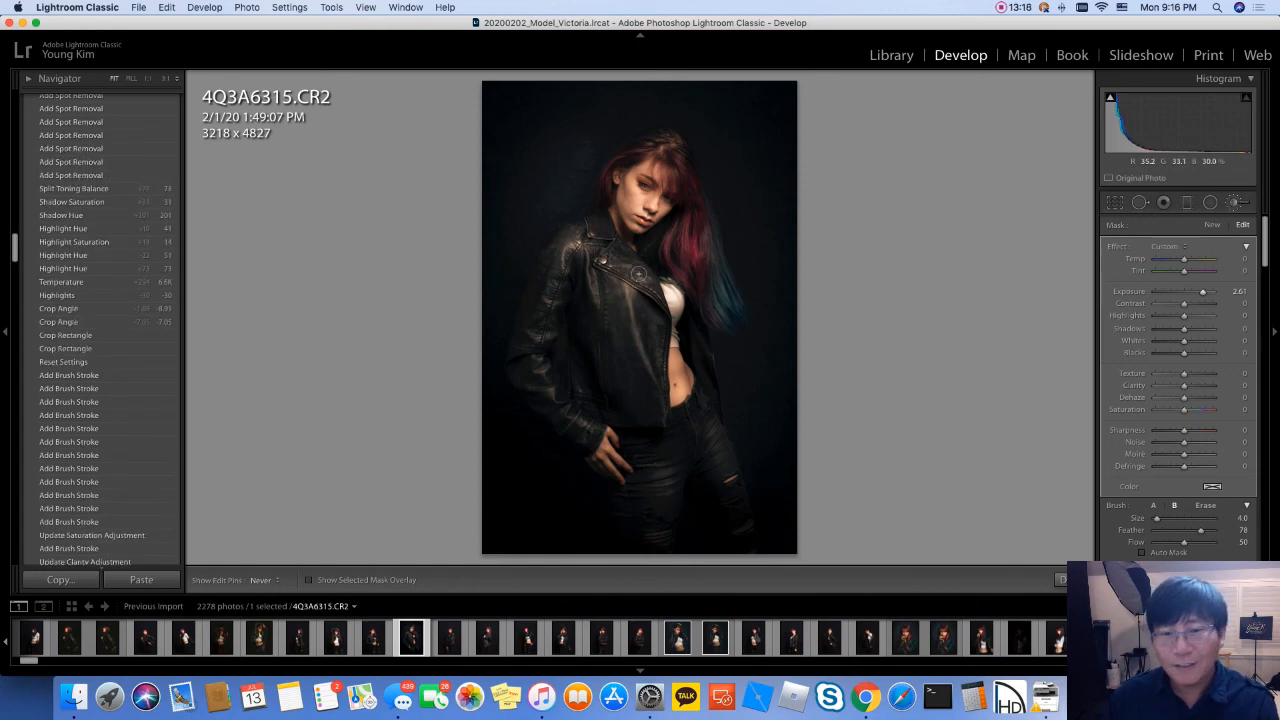
Step: Prepare a new adjustment brush mask with only Texture at 100 and a brush size of 9
{"action": "left_click", "coordinate": [1211, 226]}
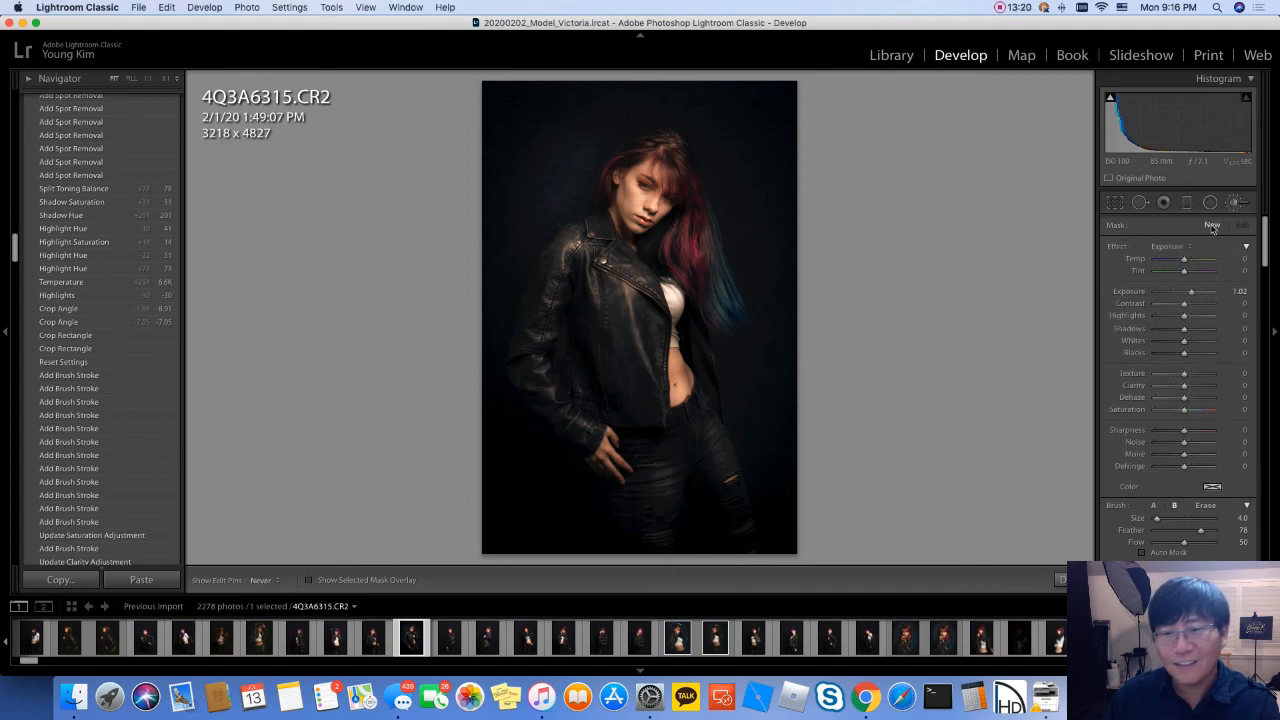
{"action": "left_click", "coordinate": [1190, 248]}
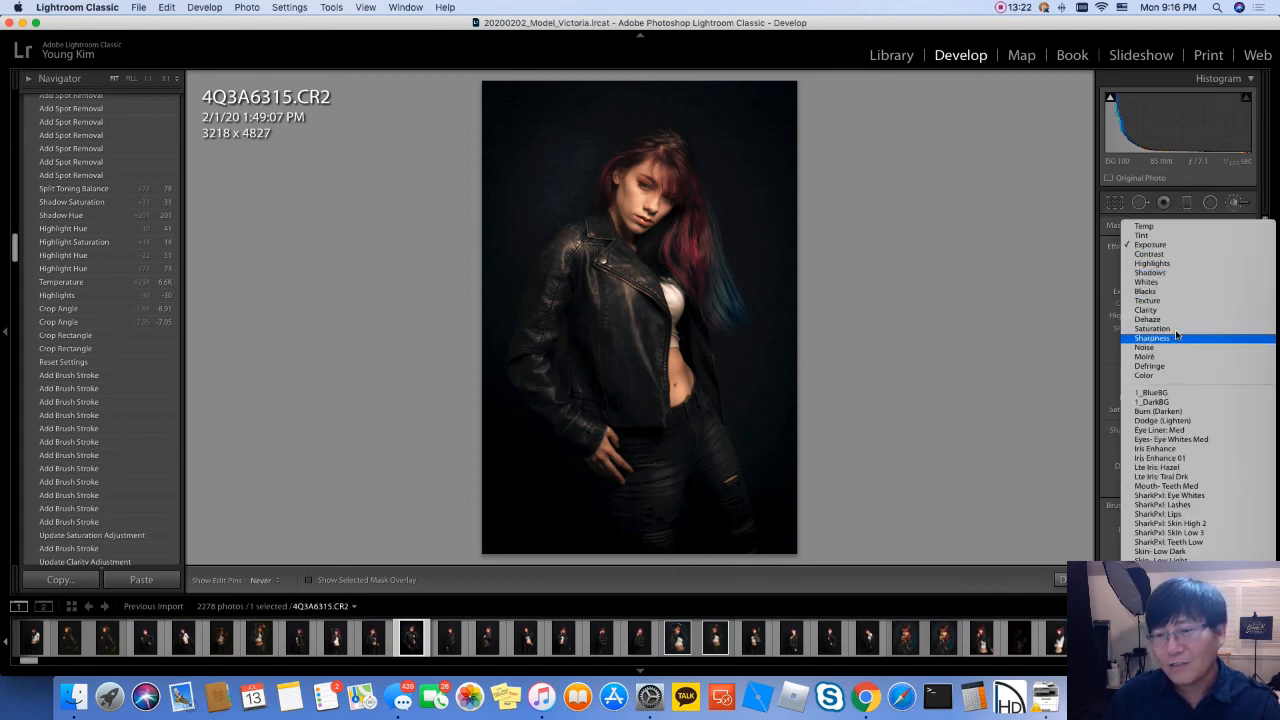
{"action": "left_click", "coordinate": [1186, 302]}
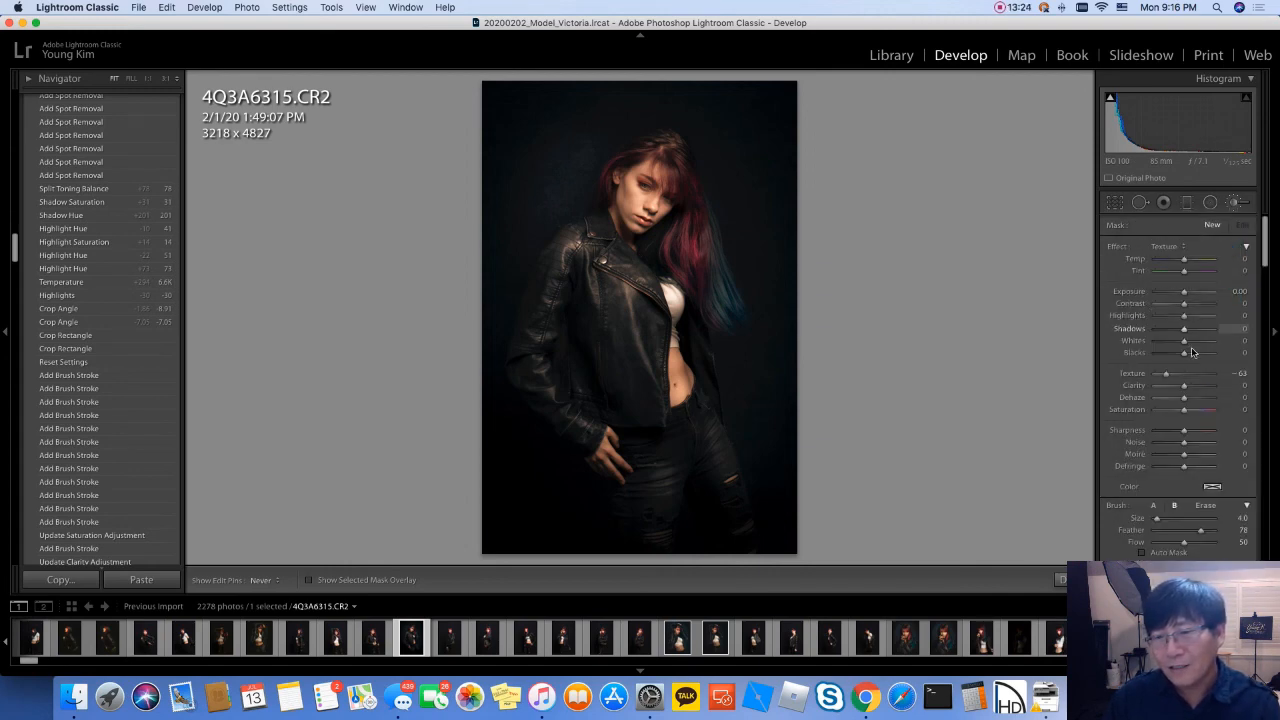
{"action": "key", "text": "bracketright"}
{"action": "key", "text": "bracketright"}
{"action": "key", "text": "bracketright"}
{"action": "key", "text": "bracketright"}
{"action": "key", "text": "bracketright"}
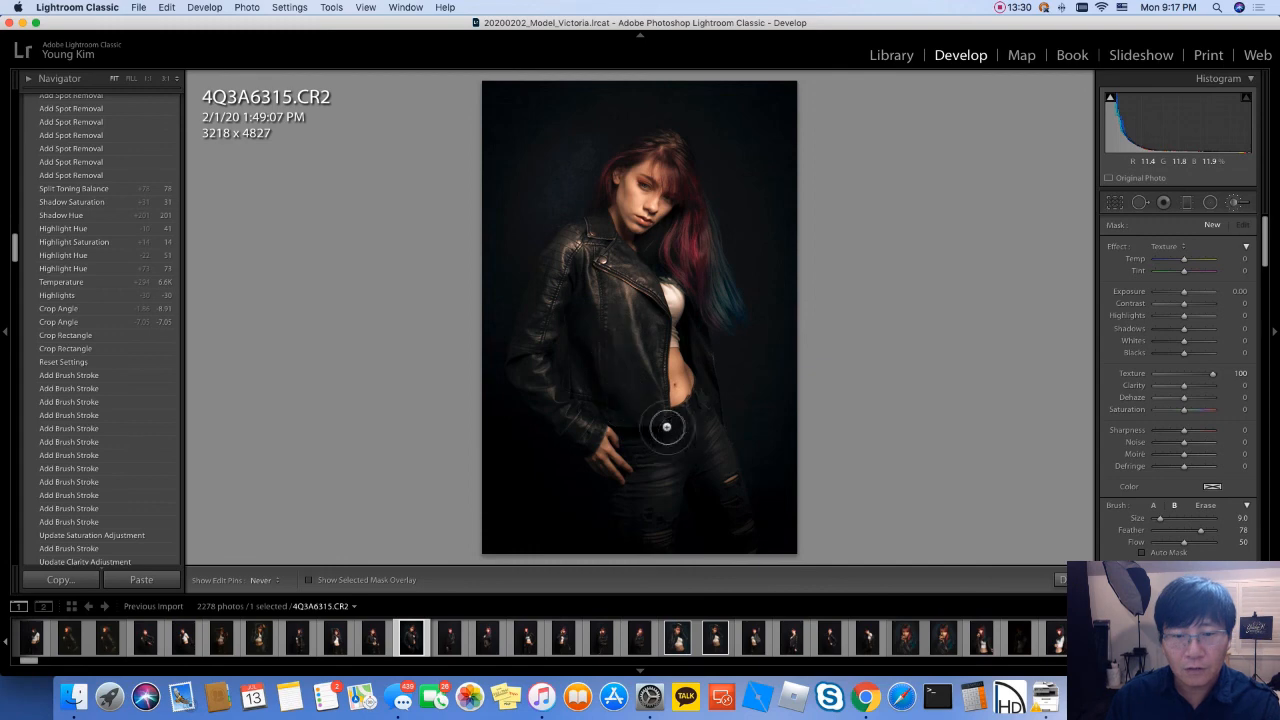
Step: Paint the Texture mask over the leather jacket's shoulder and lapel at brush size 24, and close the adjustment brush
{"action": "key", "text": "z"}
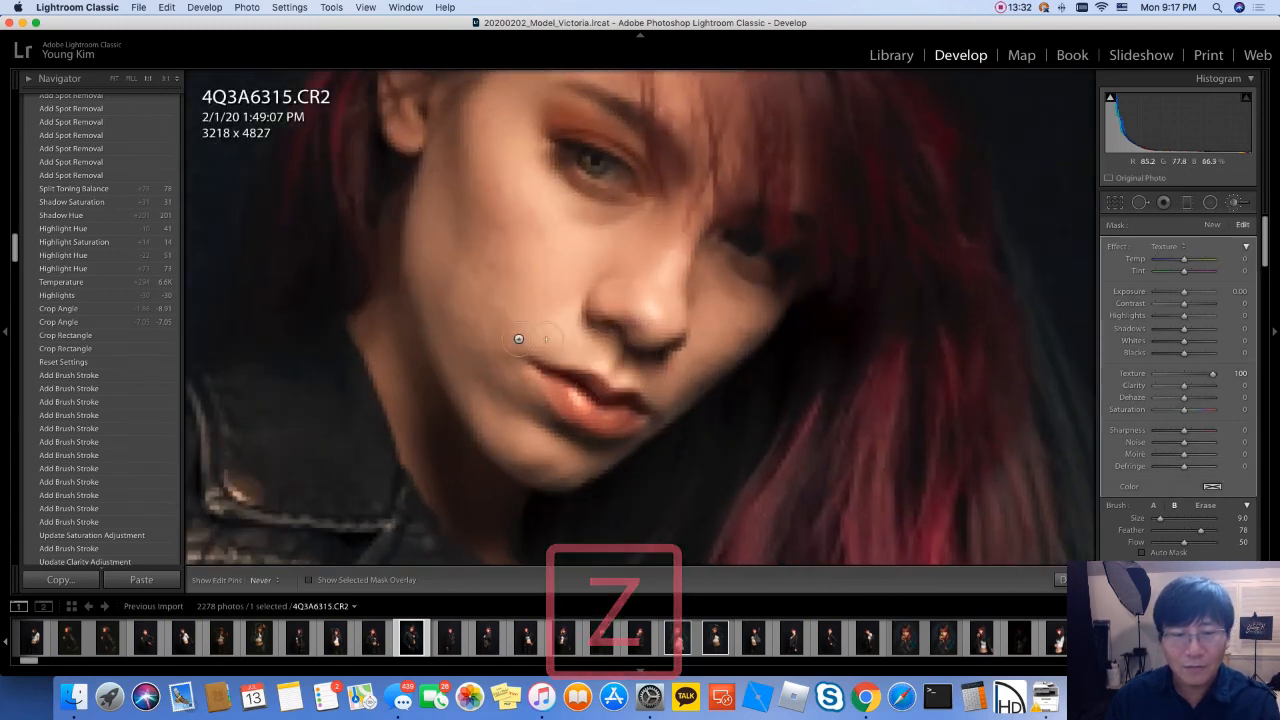
{"action": "key", "text": "space"}
{"action": "left_click_drag", "start_coordinate": [434, 400], "coordinate": [711, 91]}
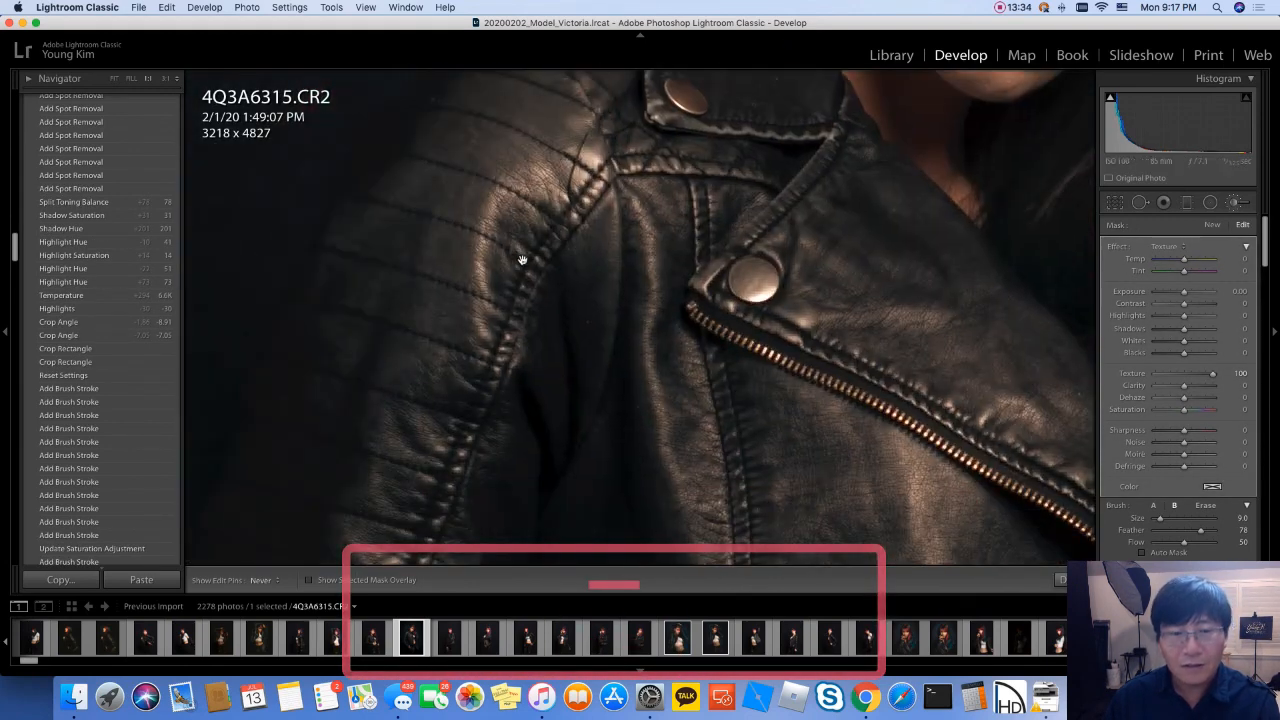
{"action": "scroll", "coordinate": [529, 267], "scroll_direction": "up", "scroll_amount": 9}
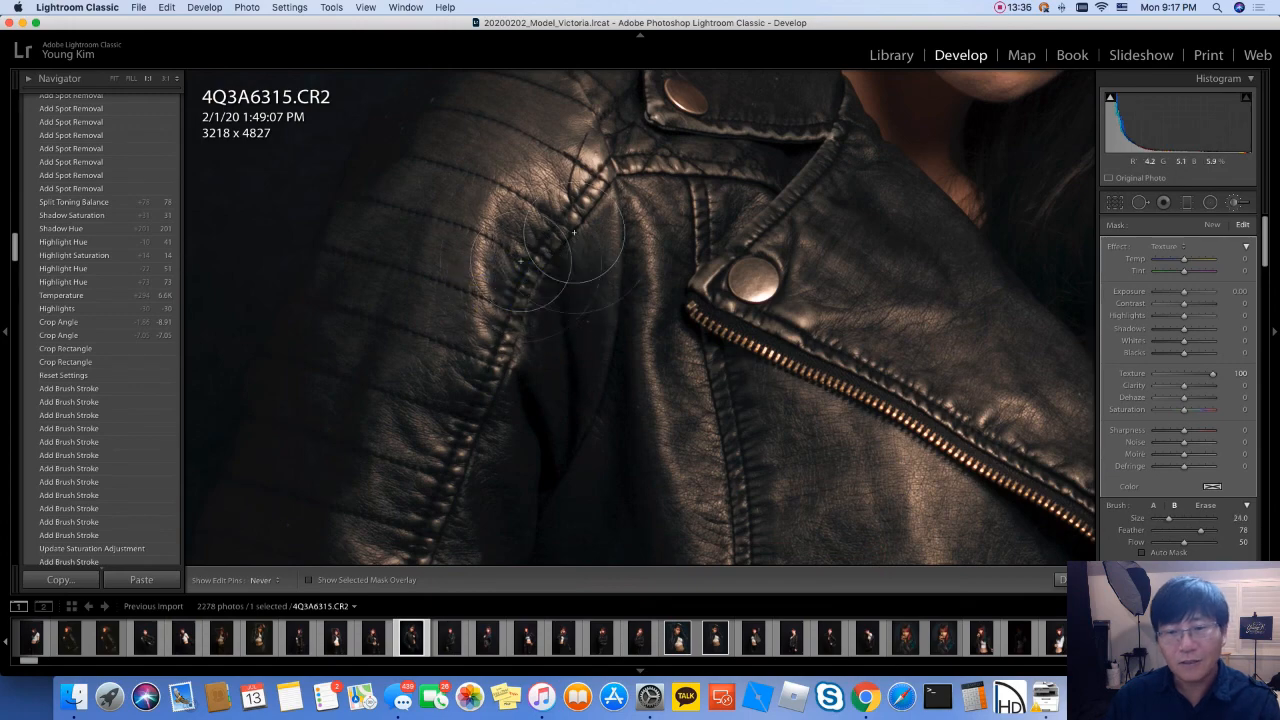
{"action": "scroll", "coordinate": [700, 286], "scroll_direction": "up", "scroll_amount": 6}
{"action": "key", "text": "z"}
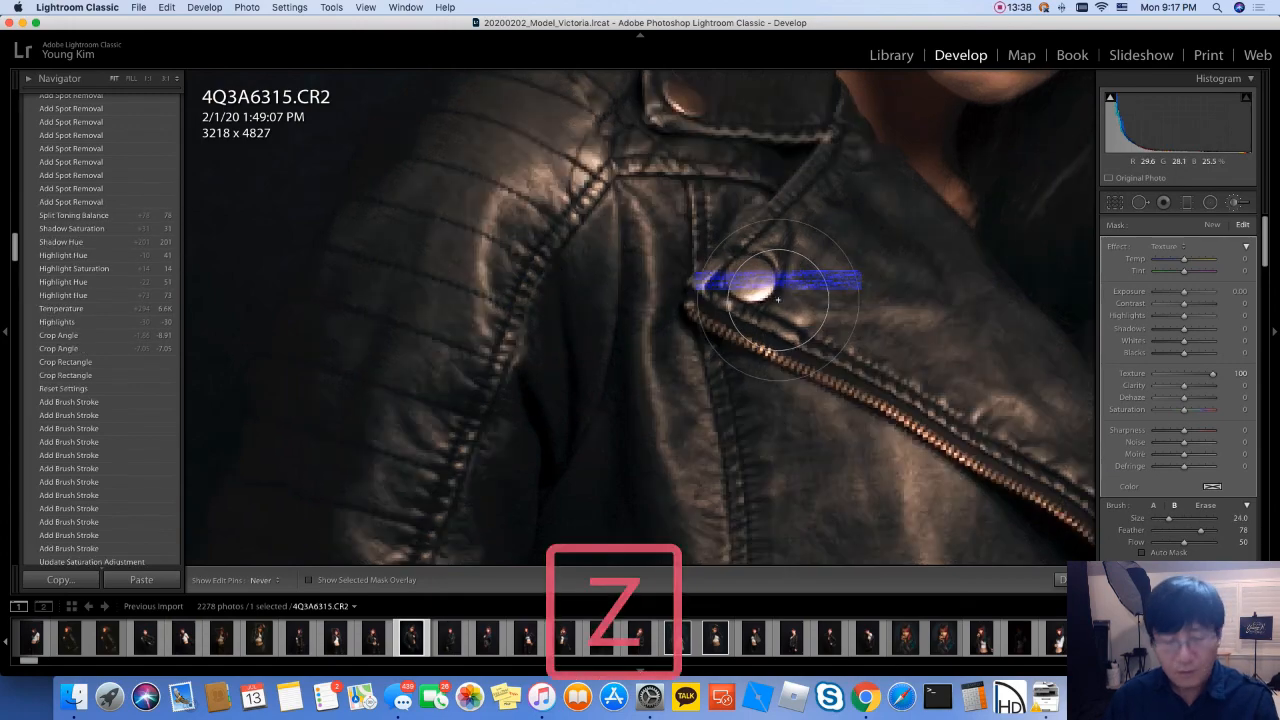
{"action": "key", "text": "Escape"}
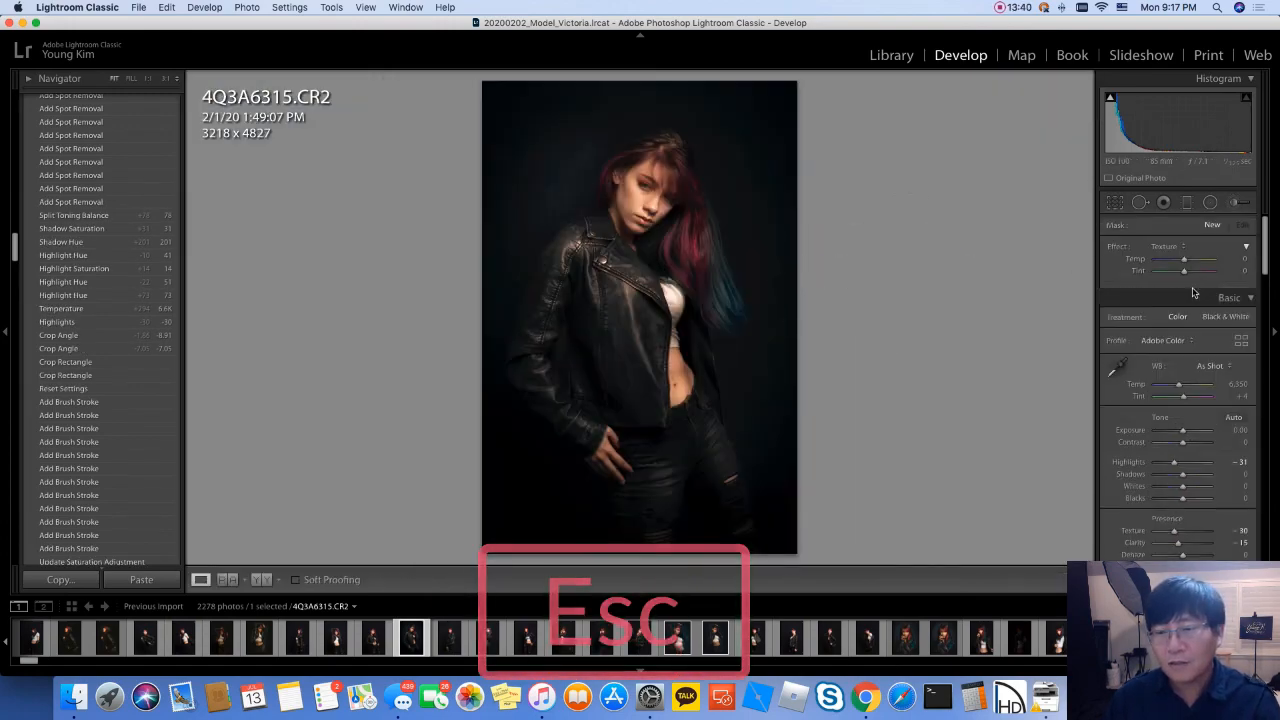
Step: Set the Basic Contrast to -16 and Vibrance to +7, and compare the photo side by side before and after the edits
{"action": "mouse_move", "coordinate": [1183, 372]}
{"action": "left_mouse_down"}
{"action": "mouse_move", "coordinate": [1169, 381]}
{"action": "mouse_move", "coordinate": [1178, 375]}
{"action": "left_mouse_up"}
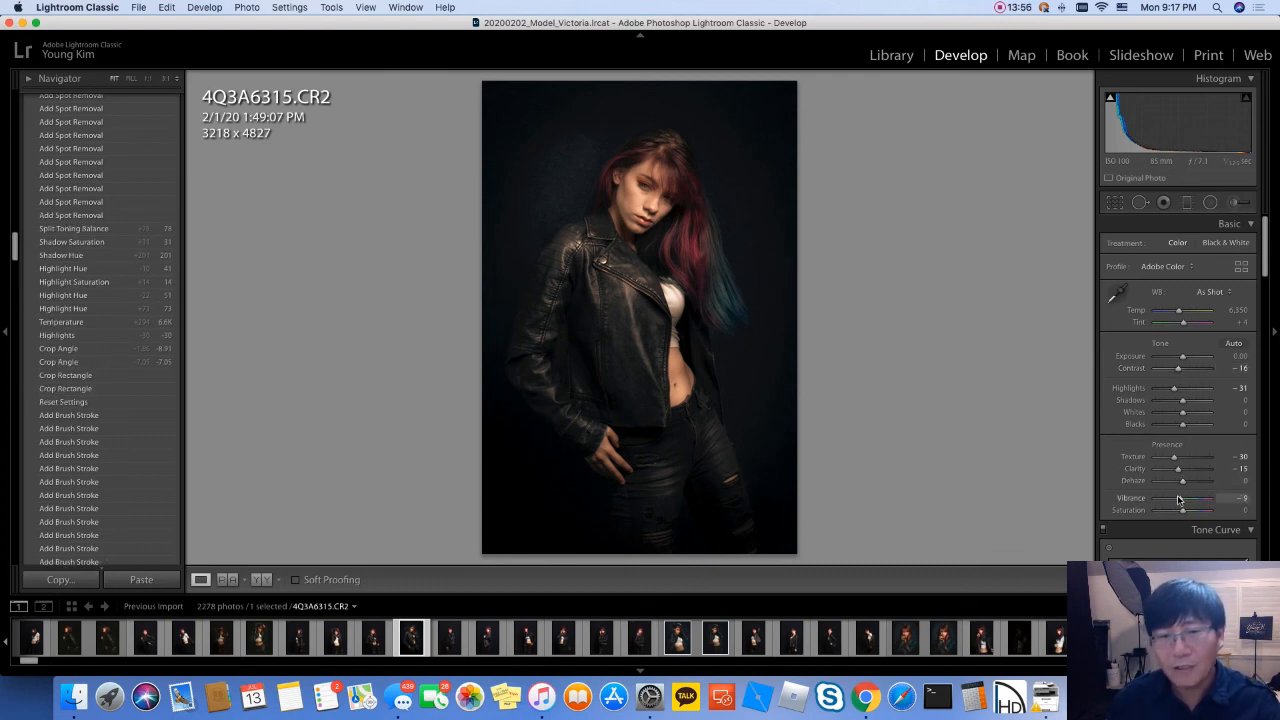
{"action": "left_click_drag", "start_coordinate": [1178, 500], "coordinate": [1185, 500]}
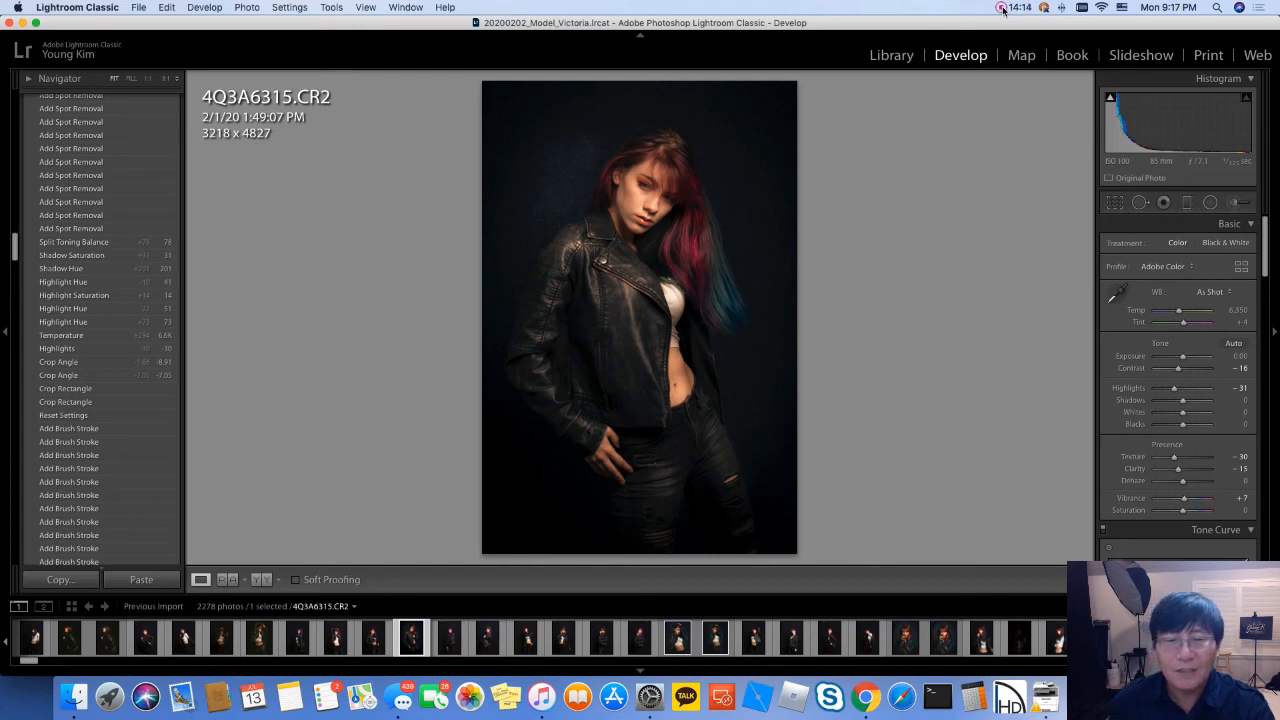
{"action": "key", "text": "y"}
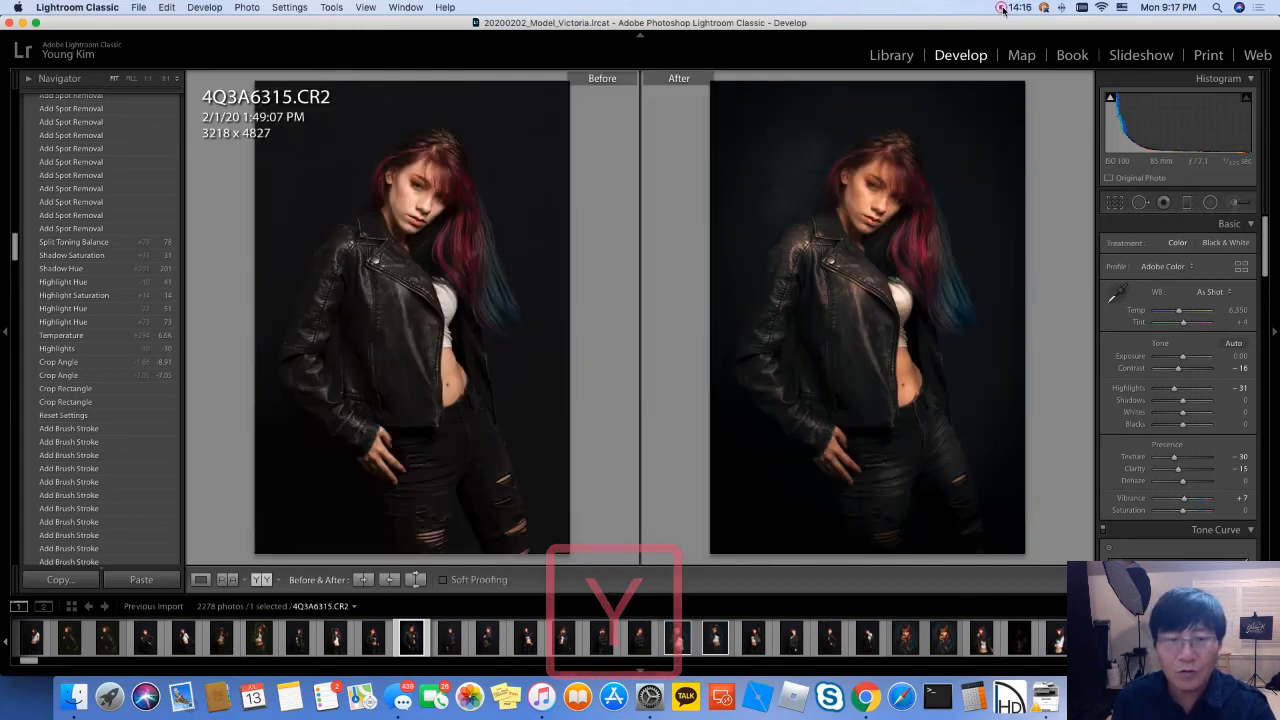